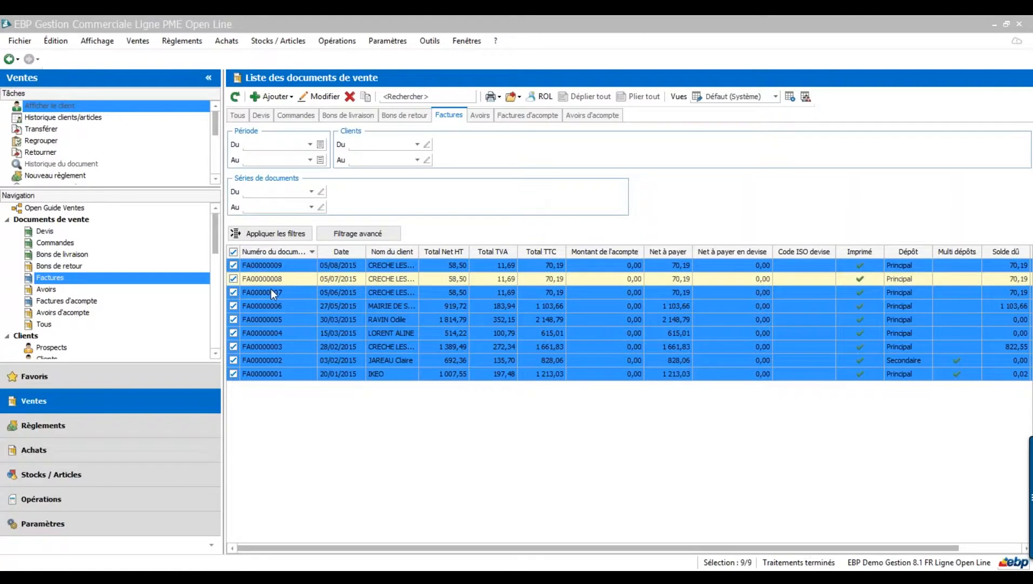
# - Select invoice FA00000008 alone and open the Impressions : Factures print dialog for it
pyautogui.click(259, 278)
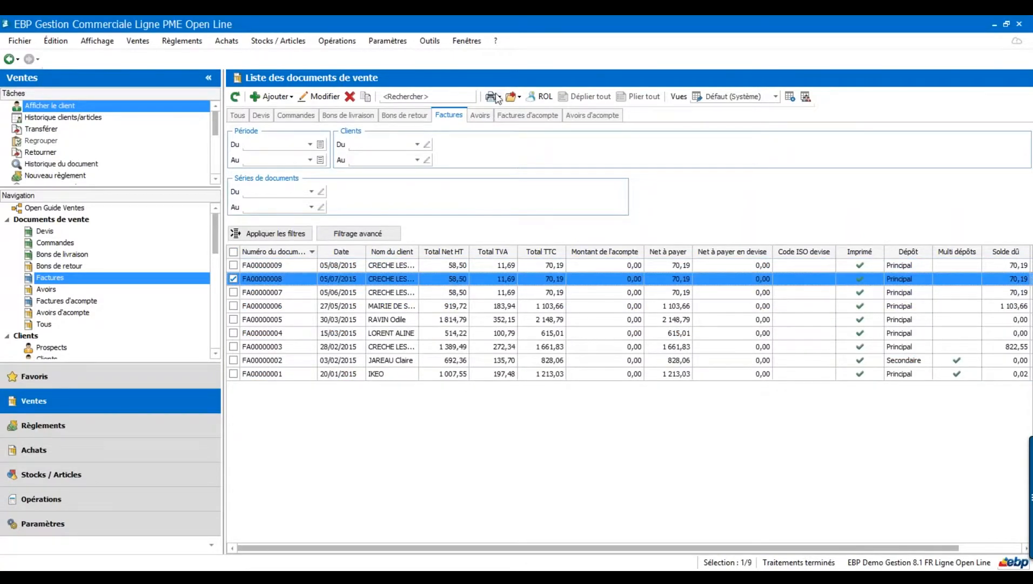
pyautogui.click(500, 98)
pyautogui.click(509, 128)
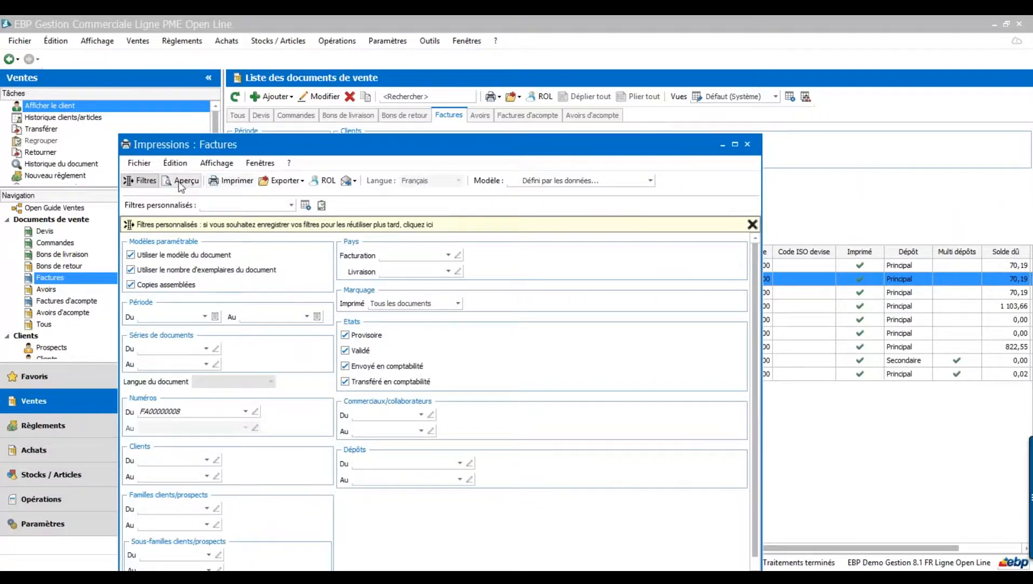
# - Preview invoice FA00000008 in a moved, enlarged window, scroll through it, then close it
pyautogui.click(181, 179)
pyautogui.moveTo(400, 150); pyautogui.dragTo(431, 61)
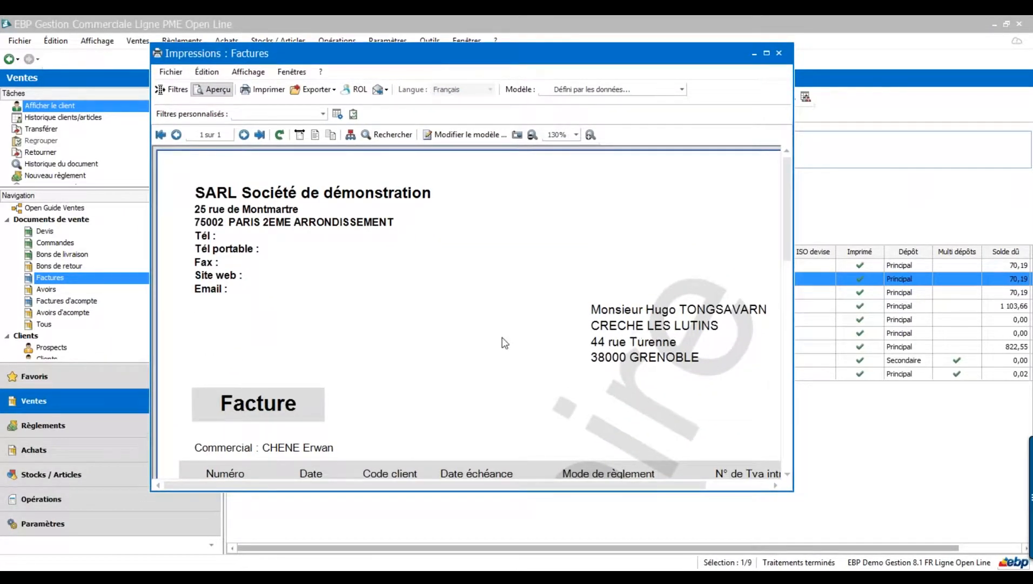
pyautogui.moveTo(791, 490); pyautogui.dragTo(837, 529)
pyautogui.moveTo(830, 265); pyautogui.dragTo(833, 282)
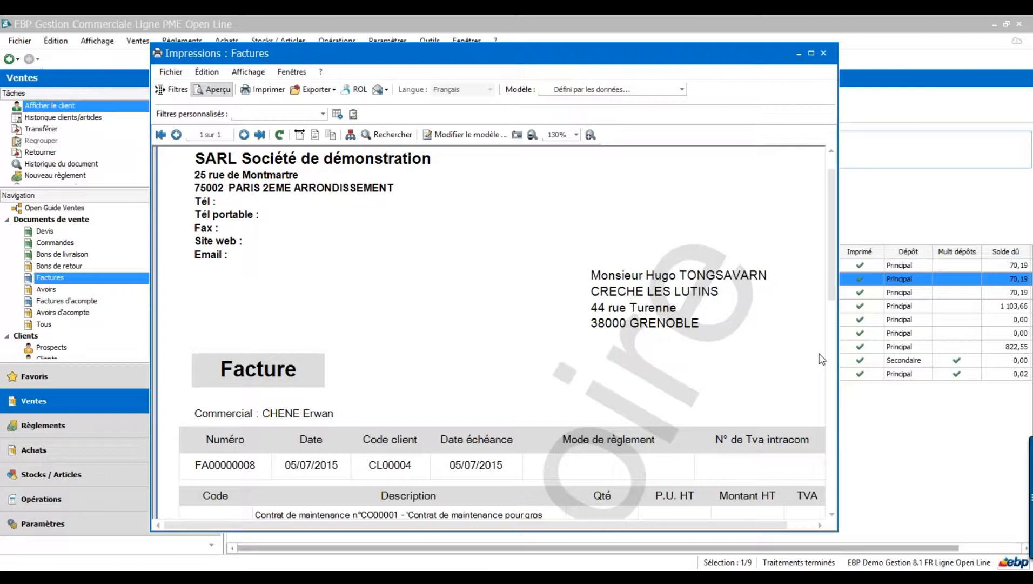
pyautogui.click(823, 54)
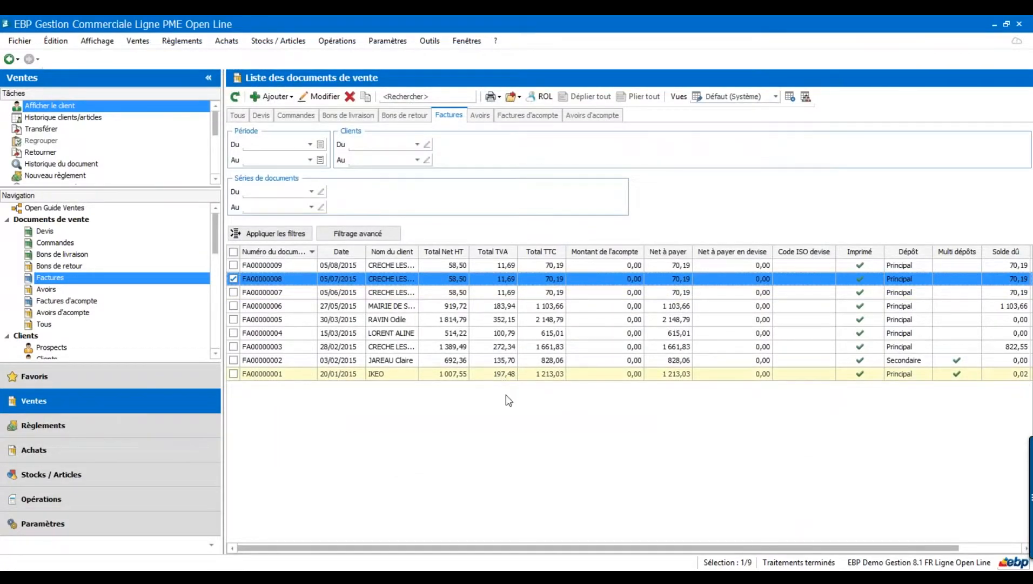
# - Preview invoice FA00000002 maximised, scroll down to the 828,06 € total, then close it
pyautogui.click(376, 361)
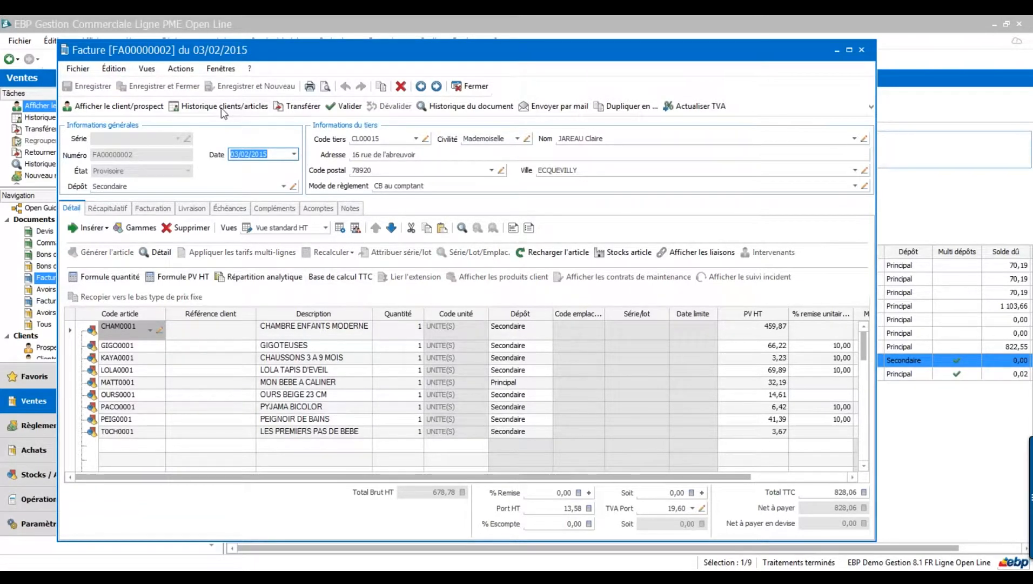
pyautogui.click(318, 88)
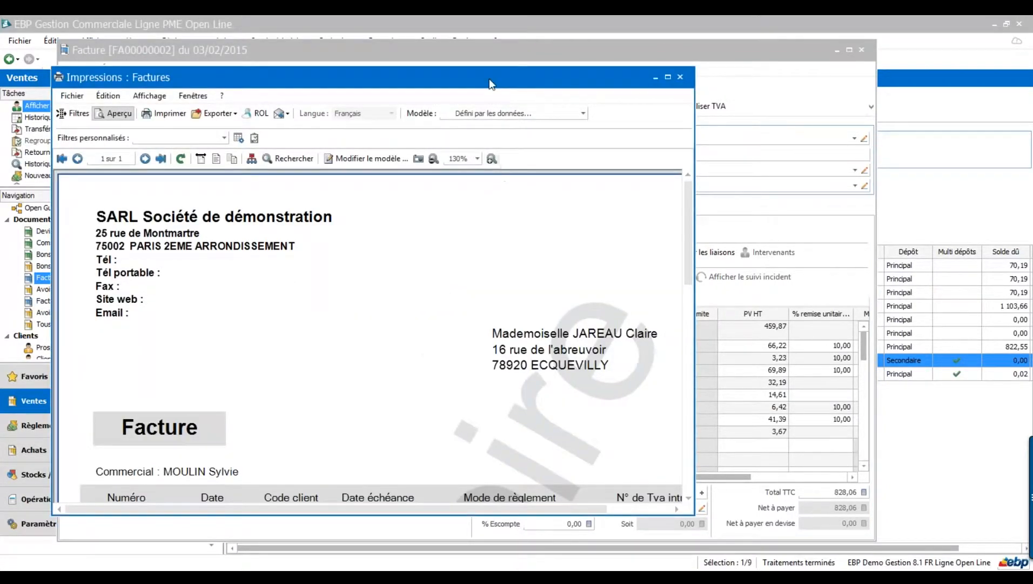
pyautogui.doubleClick(489, 80)
pyautogui.moveTo(1026, 199); pyautogui.dragTo(1029, 349)
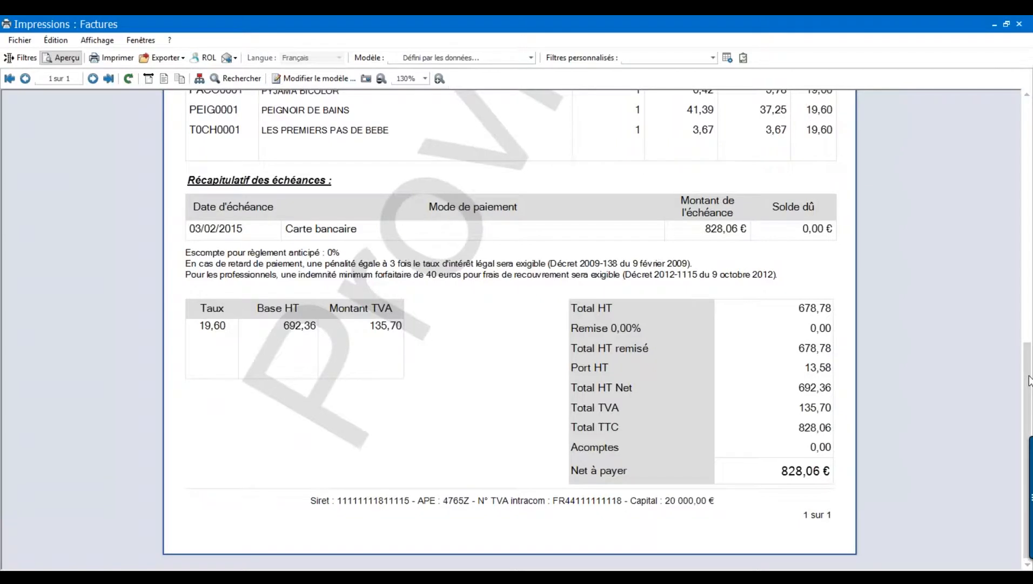
pyautogui.moveTo(1029, 380); pyautogui.dragTo(1027, 183)
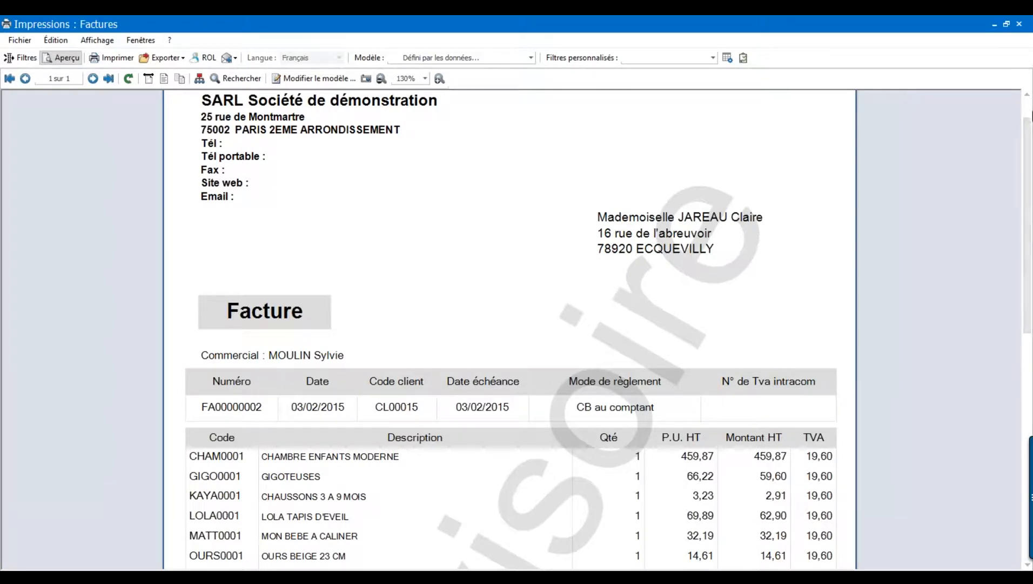
pyautogui.click(1020, 24)
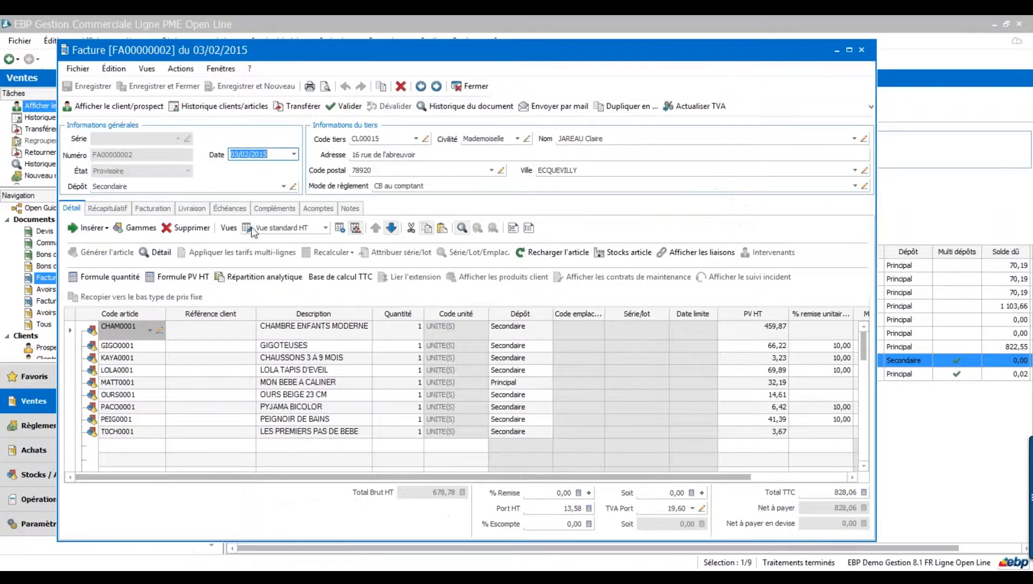
# - Close invoice FA00000002, select all nine invoices and start Imprimer la sélection
pyautogui.click(861, 50)
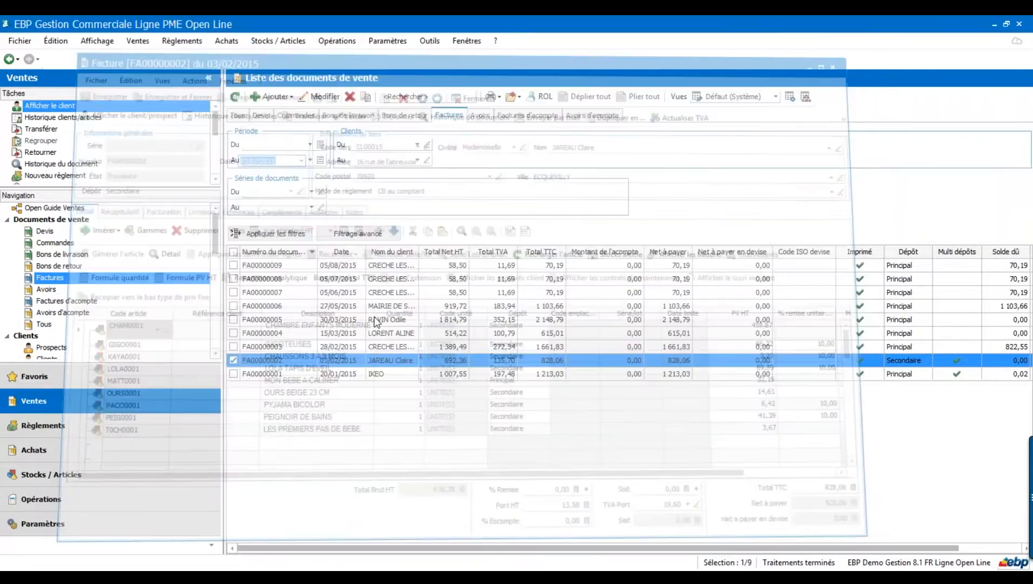
pyautogui.click(233, 252)
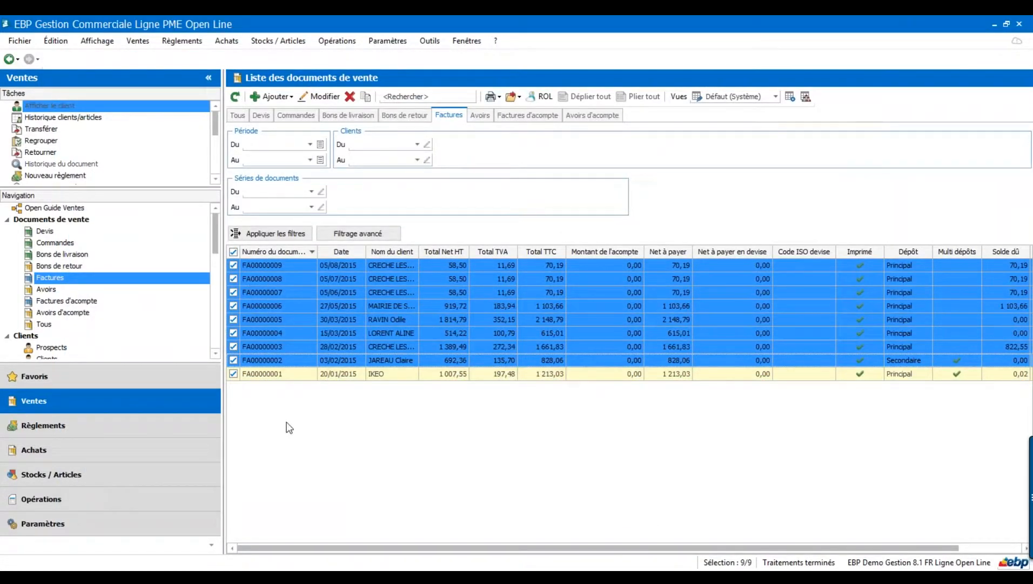
pyautogui.click(493, 97)
pyautogui.click(513, 128)
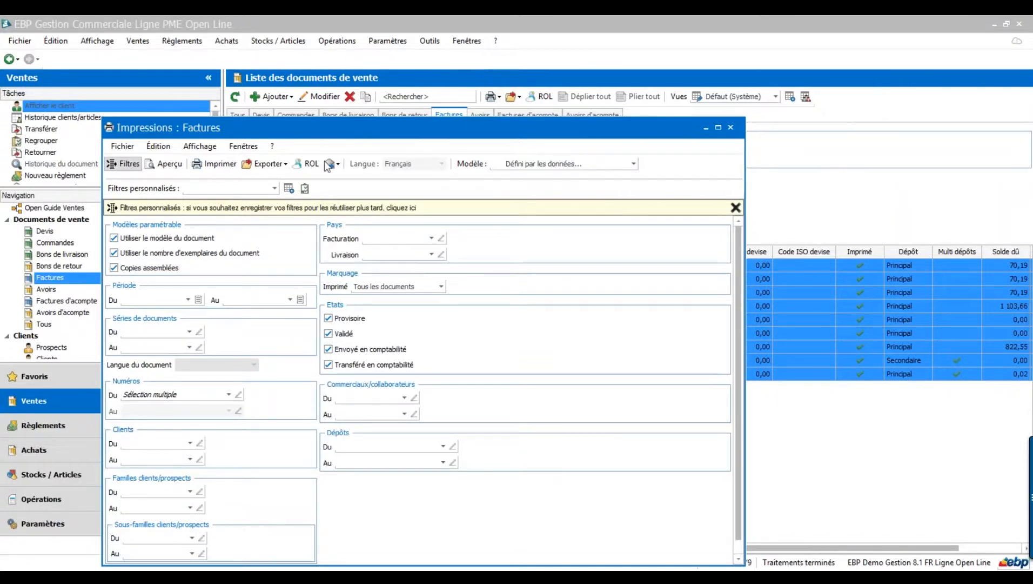
pyautogui.click(219, 164)
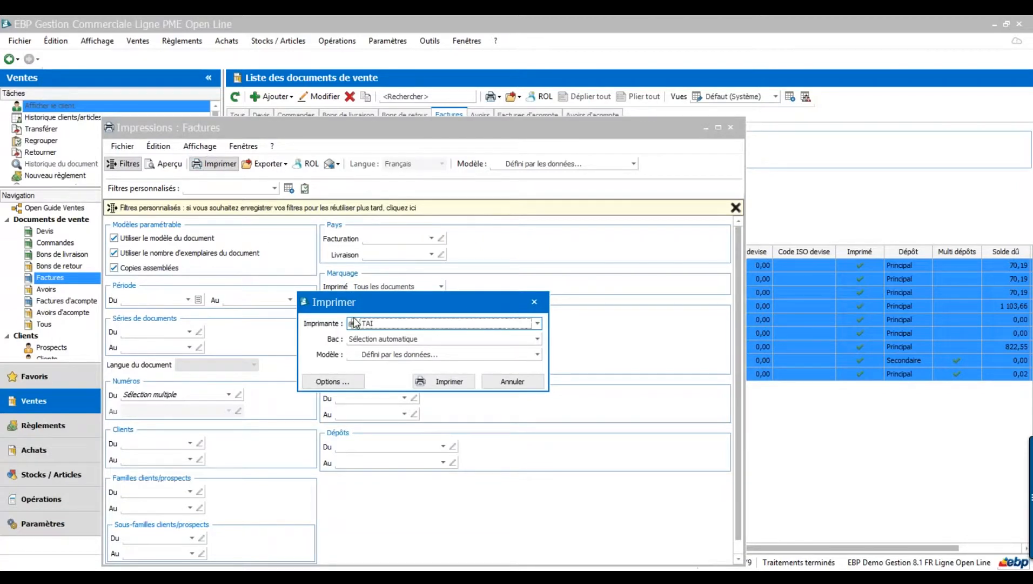
# - Send the nine invoices to the TAI printer and close the print settings
pyautogui.click(538, 324)
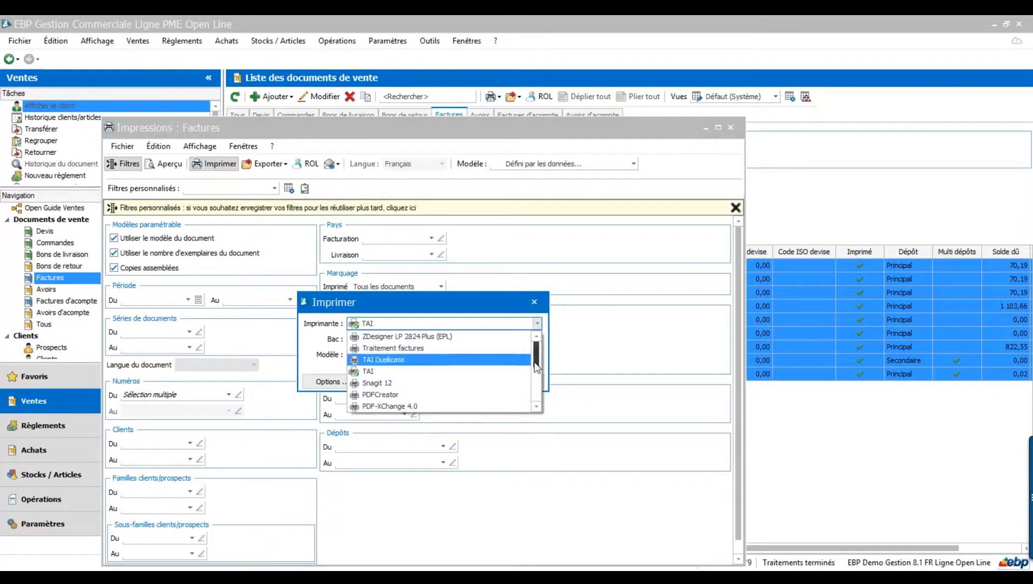
pyautogui.moveTo(537, 360); pyautogui.dragTo(538, 395)
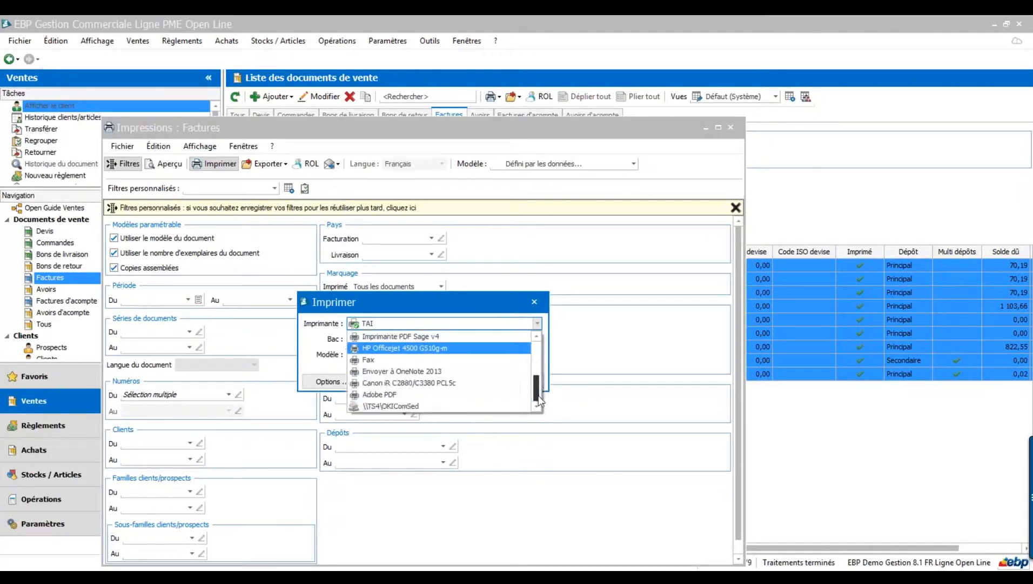
pyautogui.scroll(3, 407, 379)
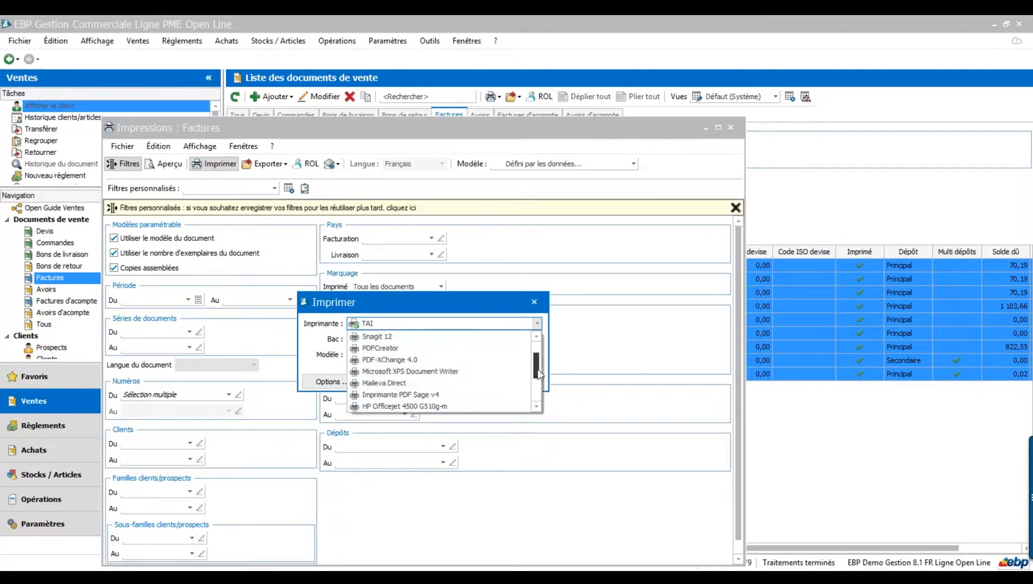
pyautogui.click(407, 372)
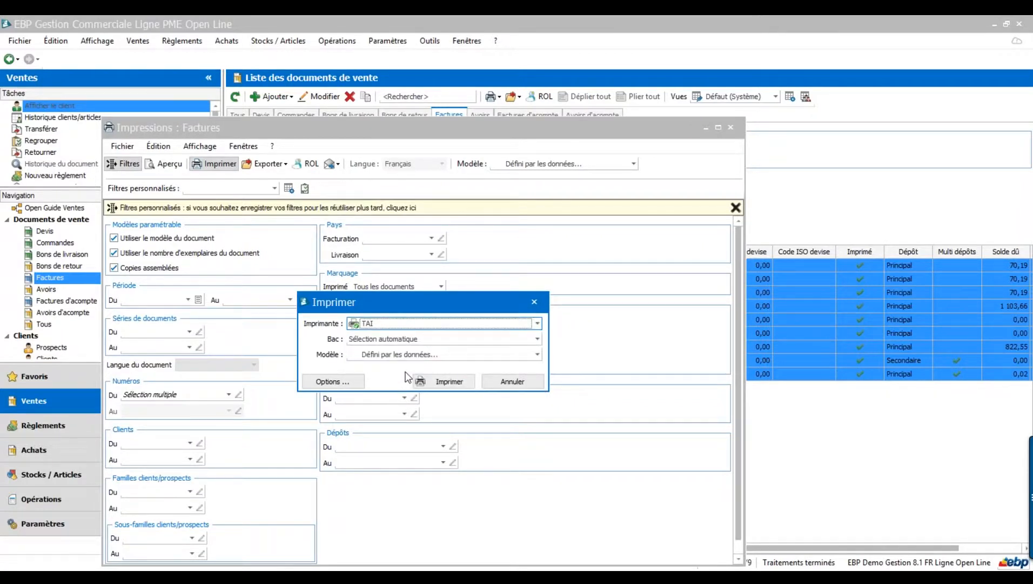
pyautogui.click(449, 383)
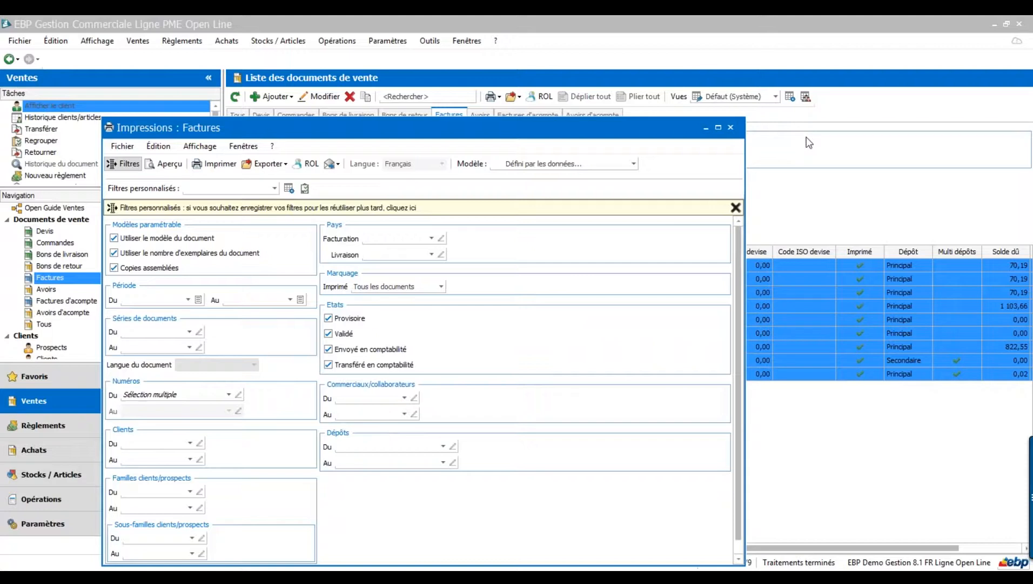
pyautogui.click(731, 128)
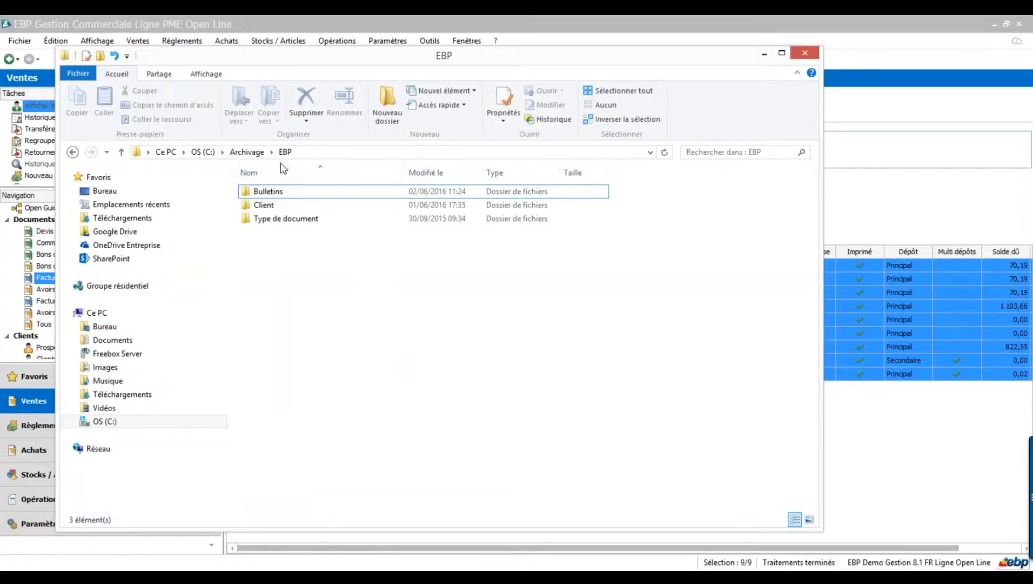
# - Browse into Type de document\Facture\2015 and select FA00000002.pdf
pyautogui.click(297, 221)
pyautogui.doubleClick(297, 220)
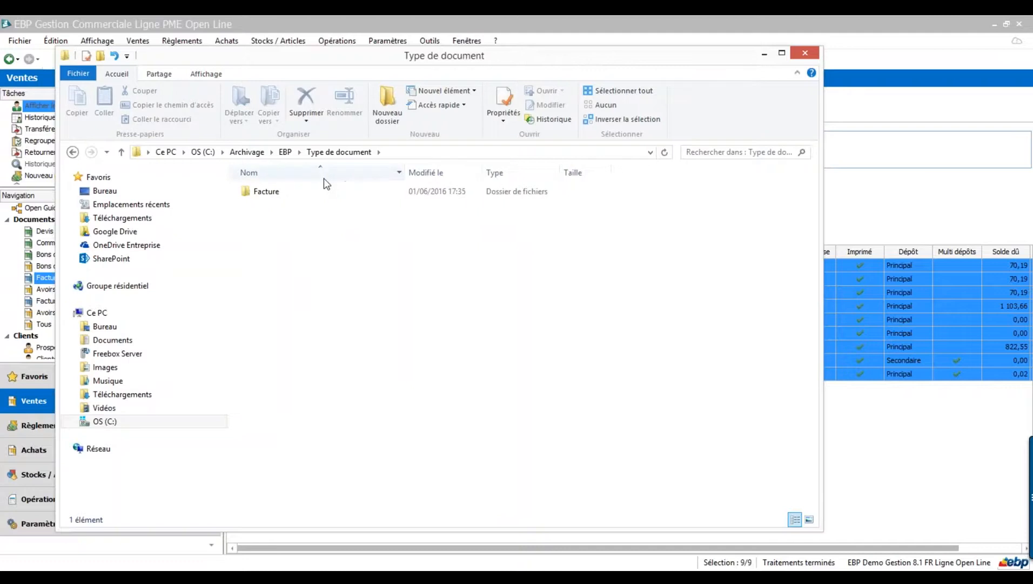
pyautogui.doubleClick(260, 189)
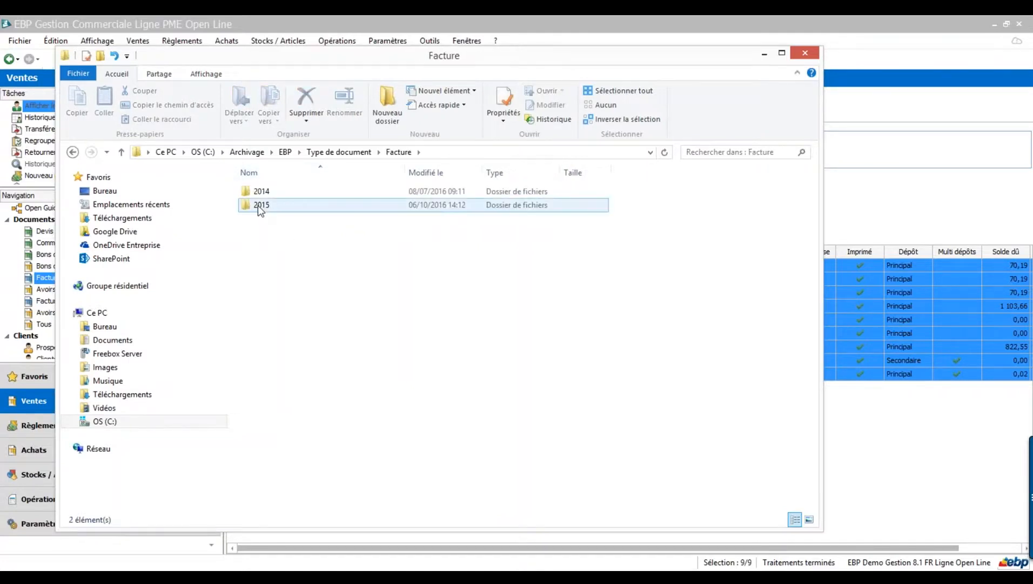
pyautogui.doubleClick(258, 205)
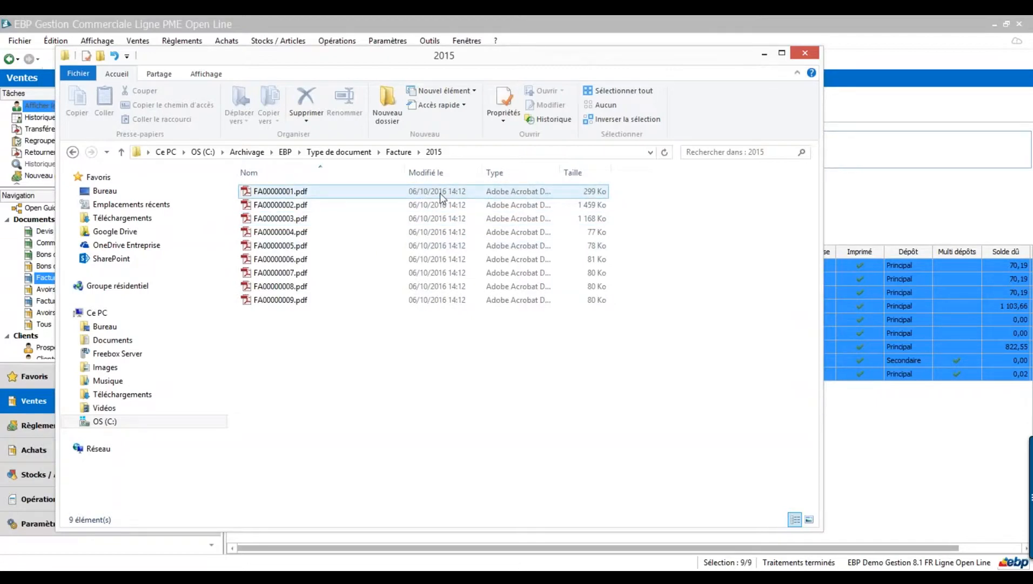
pyautogui.click(283, 208)
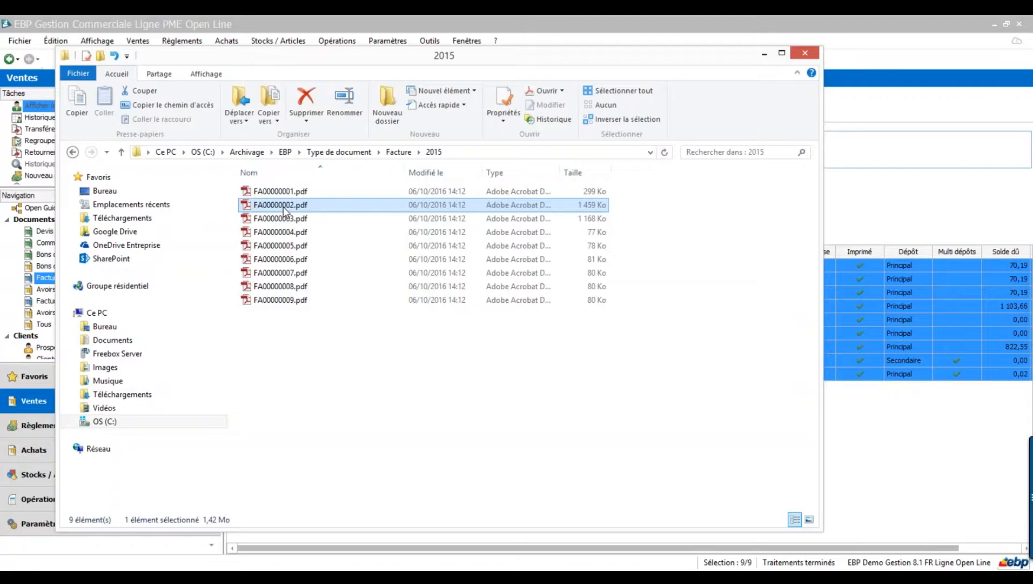
pyautogui.doubleClick(284, 206)
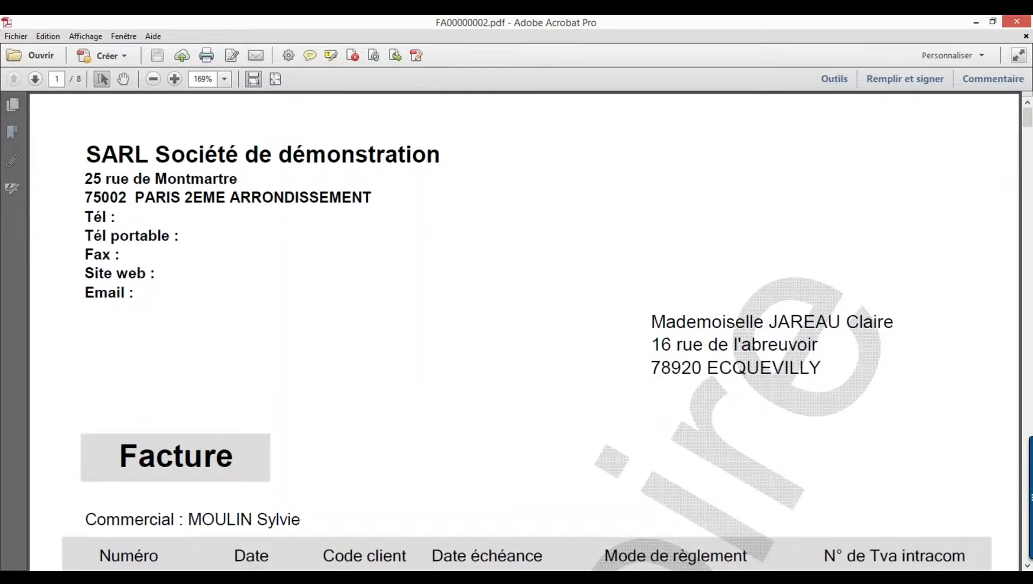
pyautogui.scroll(-3, 270, 210)
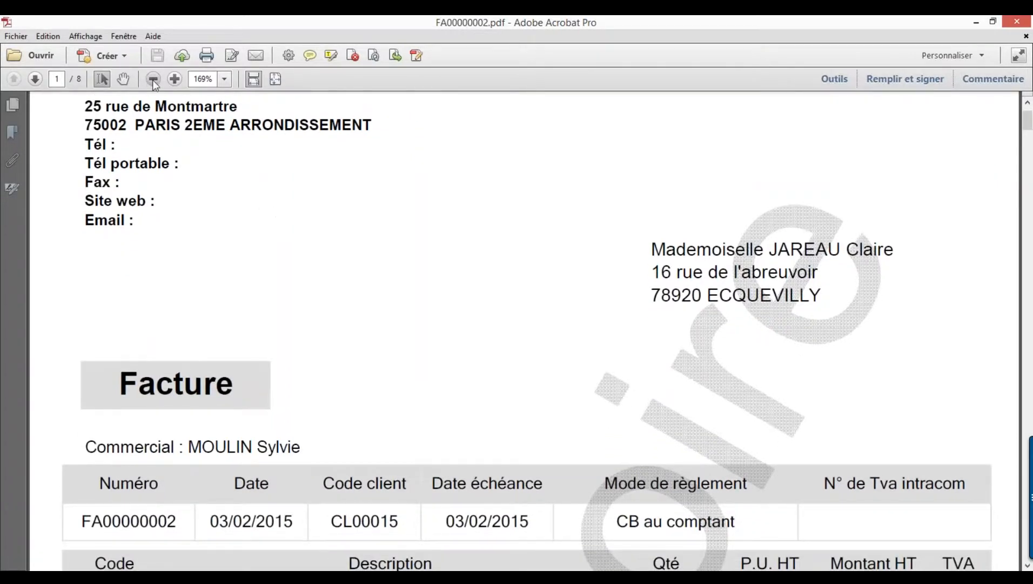
pyautogui.click(153, 79)
pyautogui.scroll(-2, 389, 323)
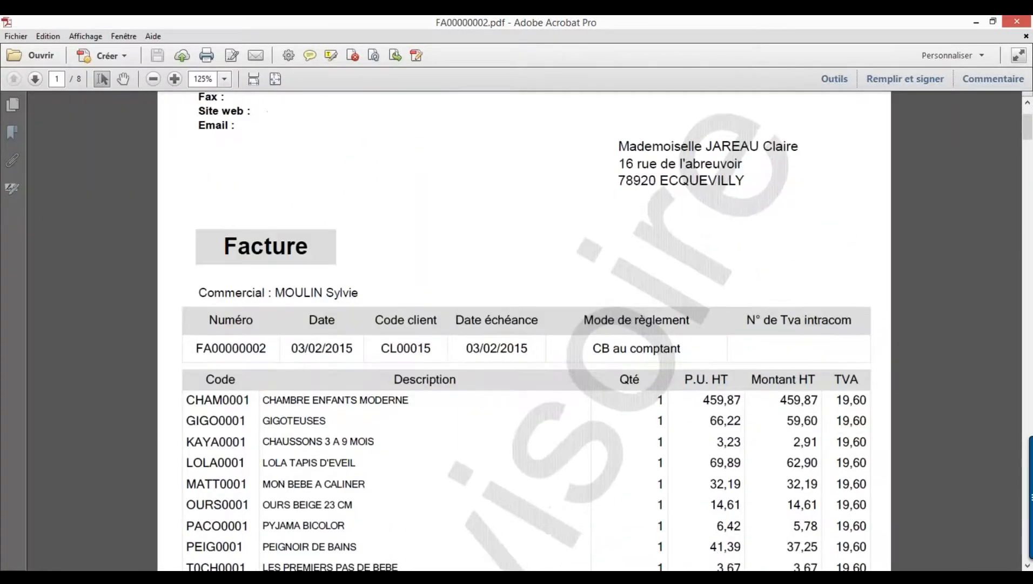
pyautogui.scroll(-5, 526, 331)
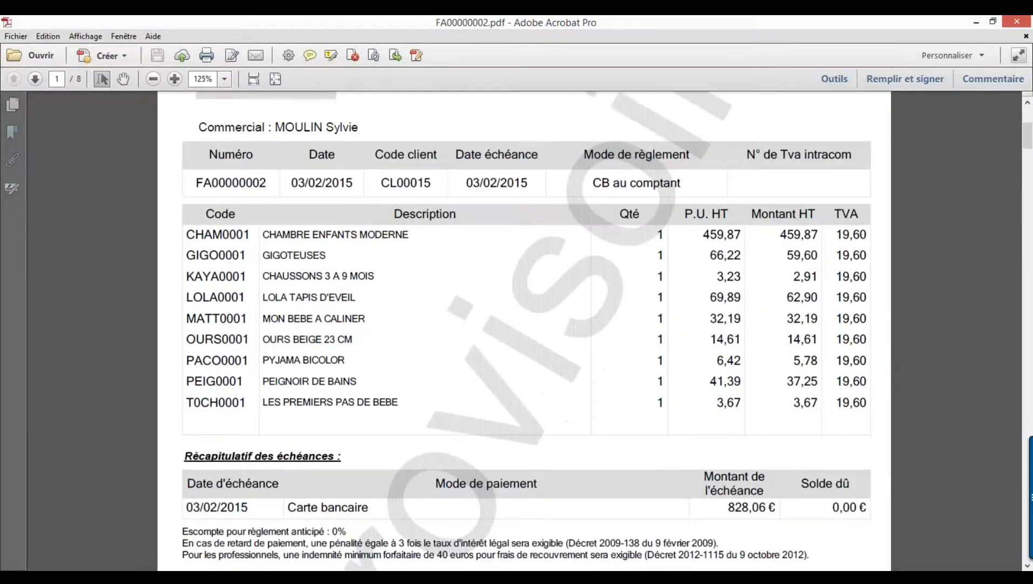
pyautogui.scroll(-9, 526, 331)
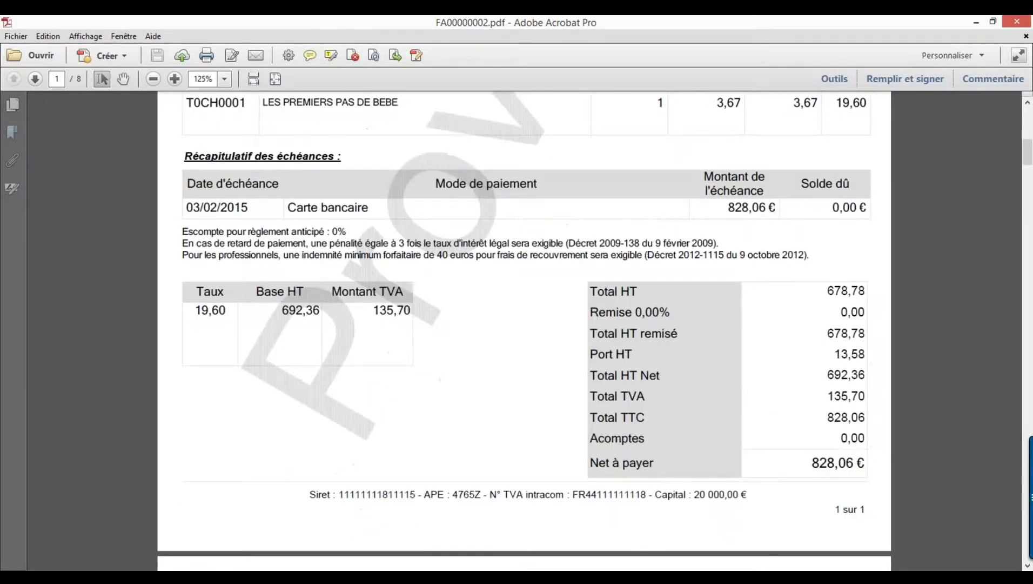
pyautogui.scroll(-7, 527, 330)
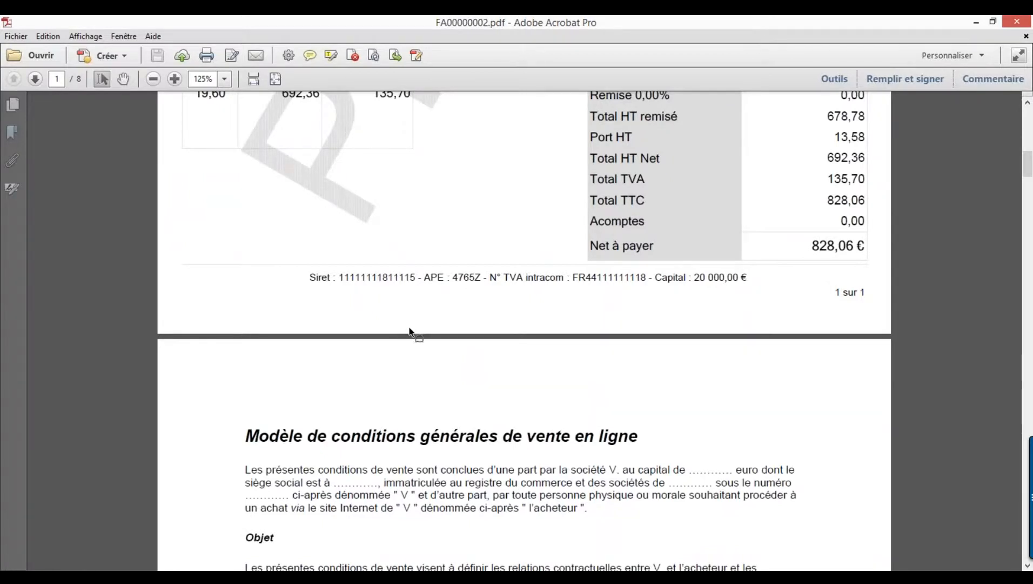
pyautogui.scroll(-20, 409, 332)
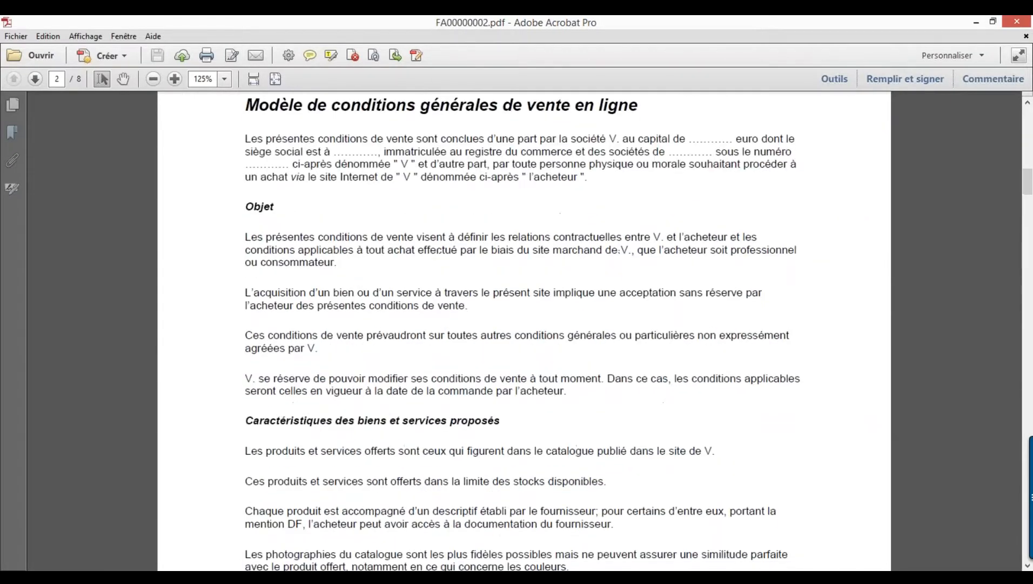
pyautogui.scroll(-16, 524, 331)
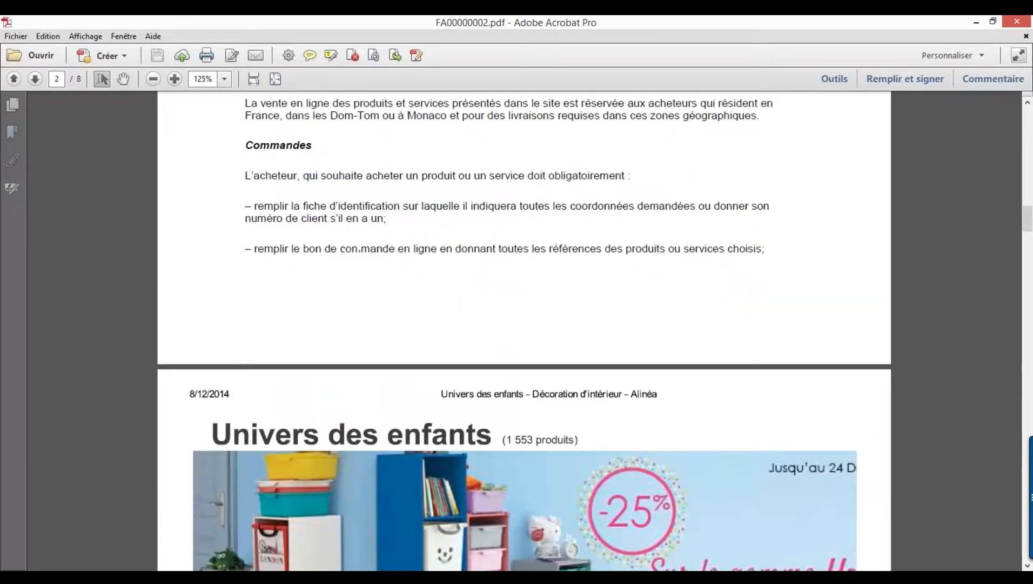
pyautogui.scroll(-13, 523, 330)
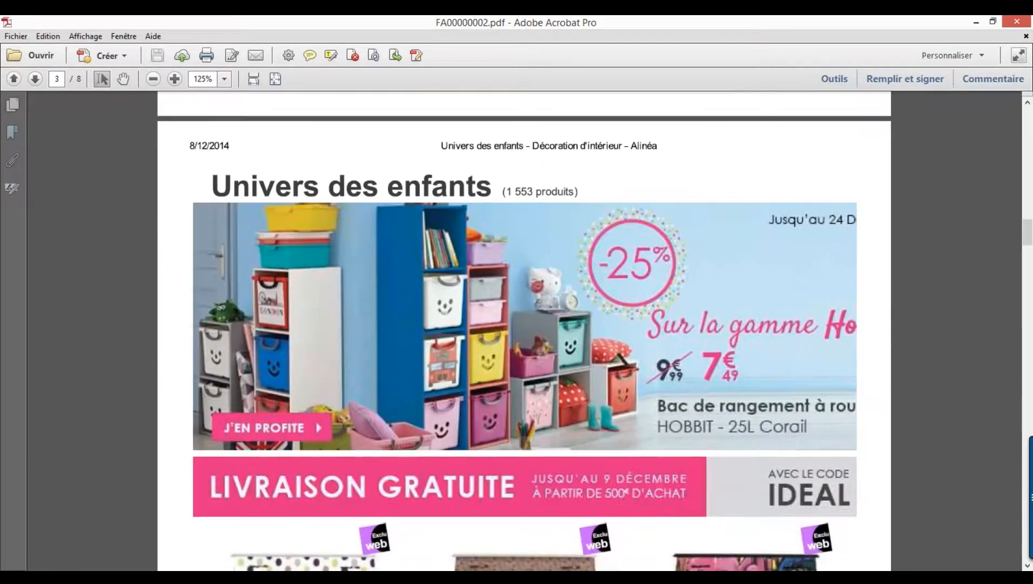
pyautogui.scroll(-8, 523, 330)
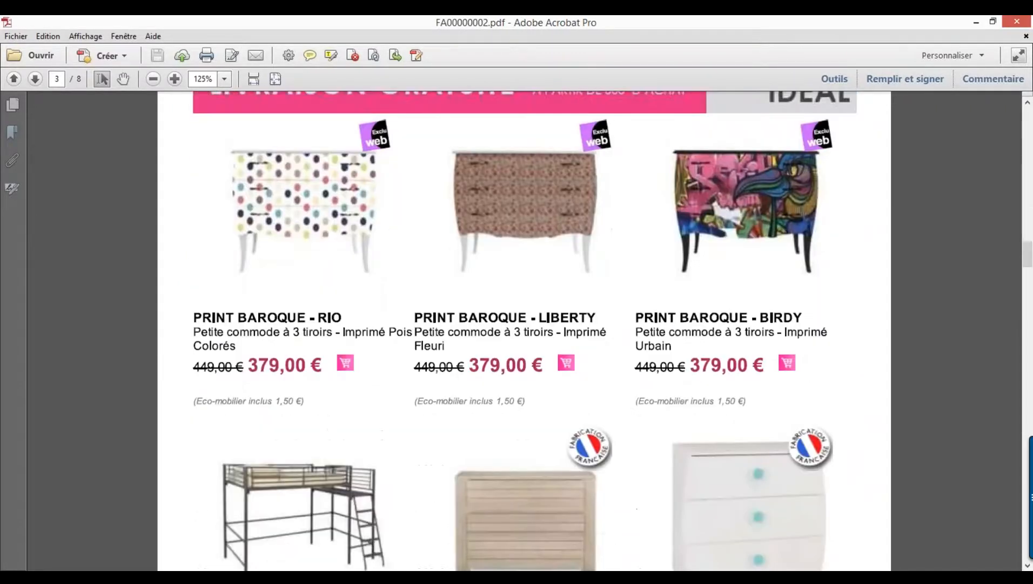
pyautogui.scroll(-12, 523, 331)
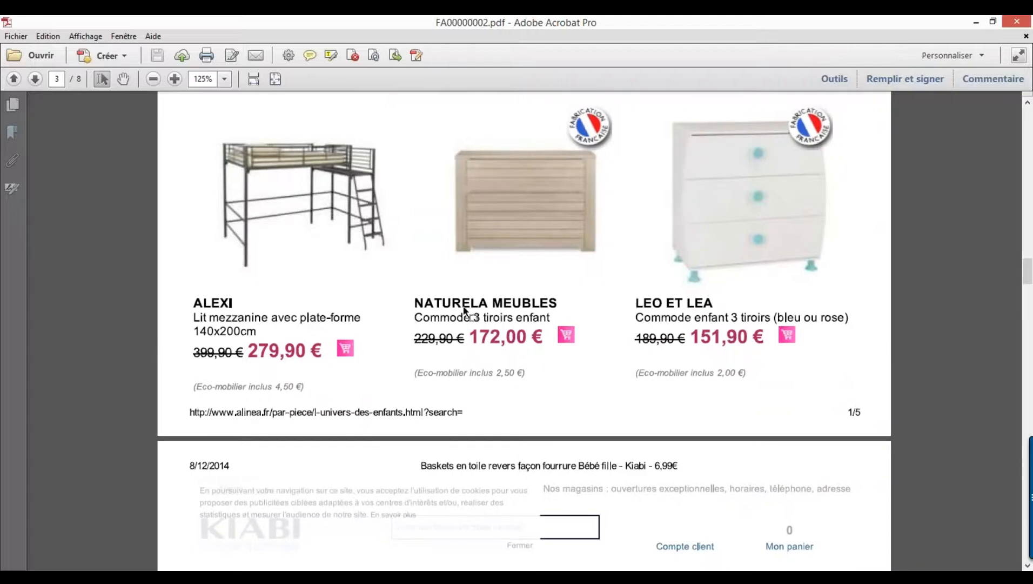
pyautogui.moveTo(1030, 273); pyautogui.dragTo(1029, 141)
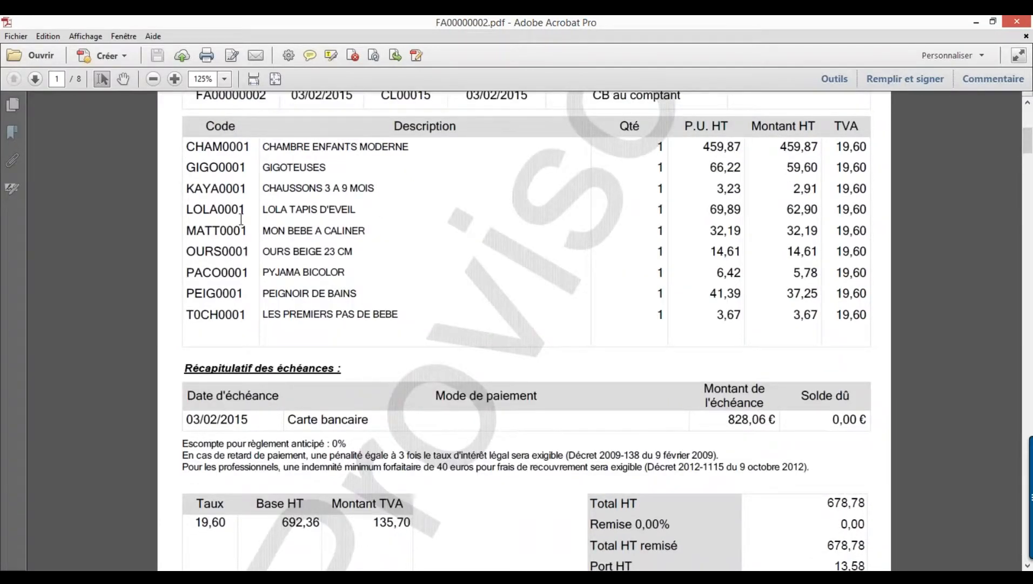
# - Close FA00000002 in Acrobat, open FA00000003.pdf and highlight product code ACTI0001
pyautogui.click(1023, 20)
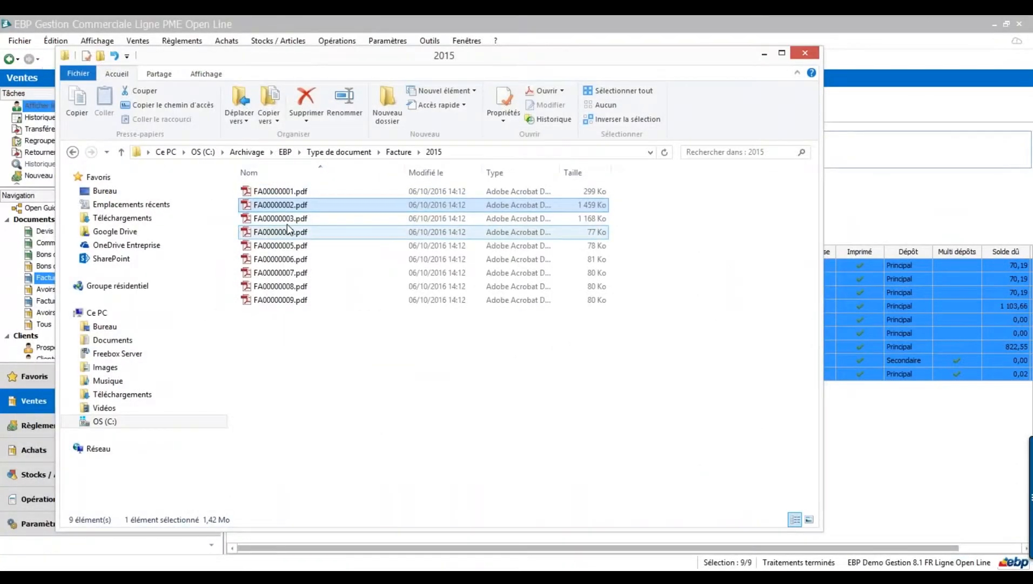
pyautogui.doubleClick(283, 217)
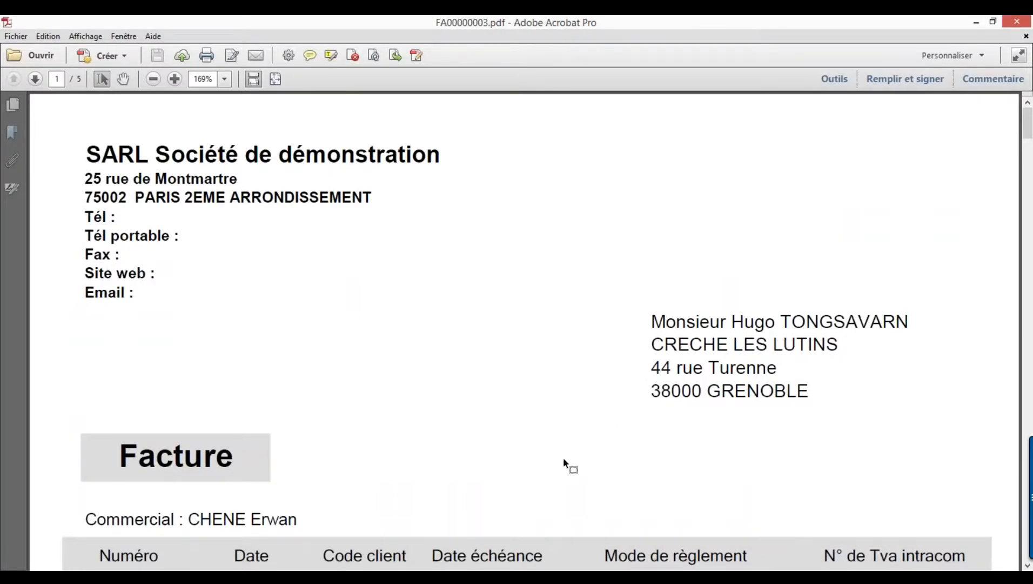
pyautogui.scroll(-5, 564, 457)
pyautogui.moveTo(156, 433); pyautogui.dragTo(68, 428)
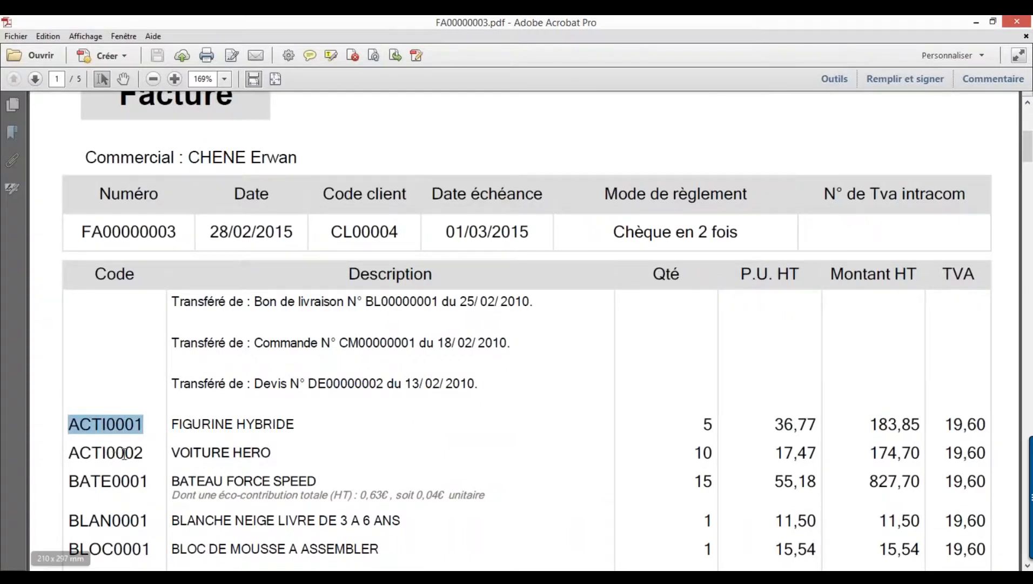
# - Scroll through FA00000003.pdf down to its conditions and catalogue pages 4–5
pyautogui.scroll(-1, 228, 466)
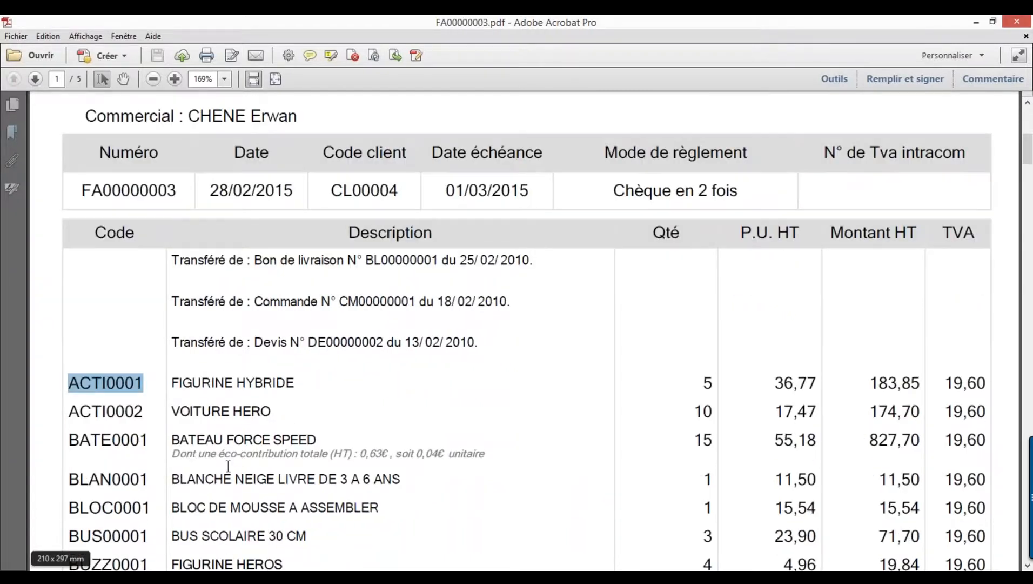
pyautogui.scroll(-15, 229, 466)
pyautogui.scroll(-20, 524, 330)
pyautogui.scroll(-15, 524, 330)
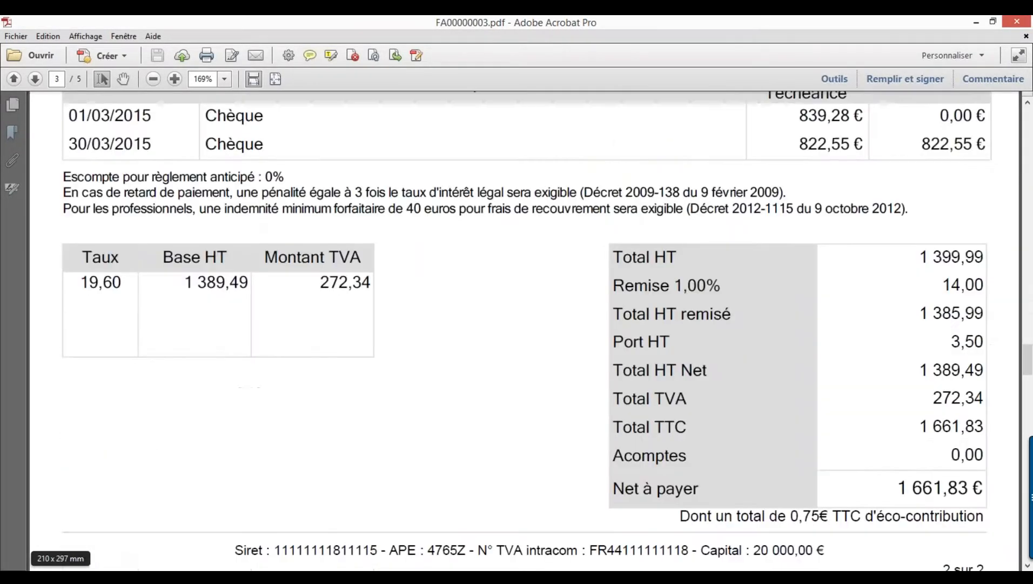
pyautogui.scroll(-10, 524, 330)
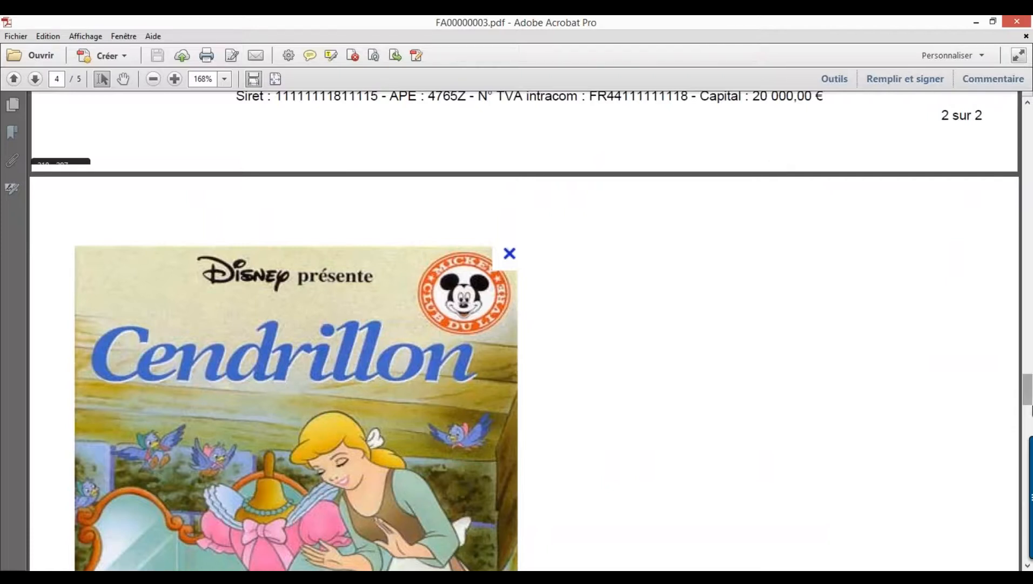
pyautogui.moveTo(1027, 399); pyautogui.dragTo(1029, 323)
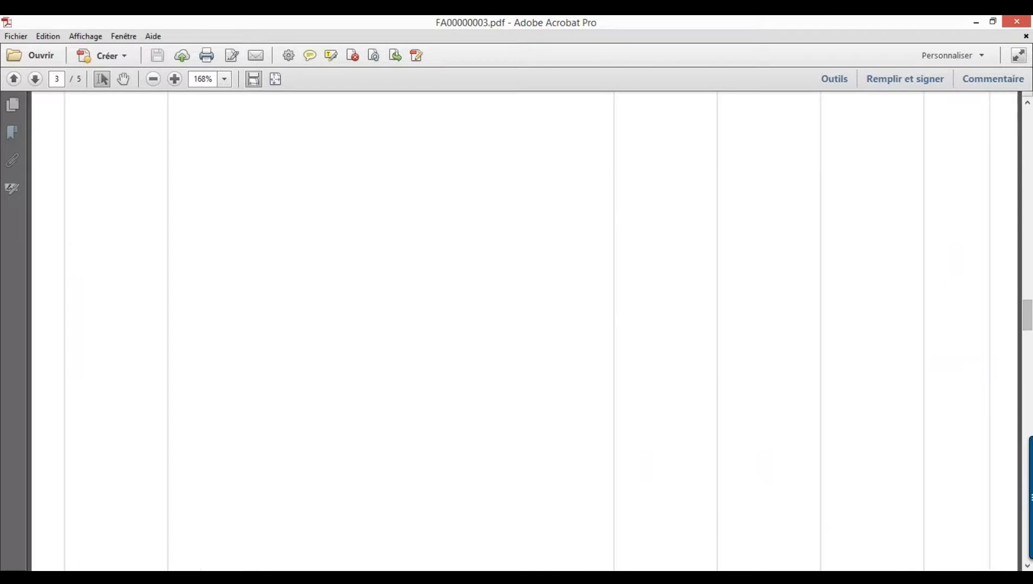
# - Close the FA00000003 PDF and go back up to the Archivage\EBP folder
pyautogui.click(1020, 22)
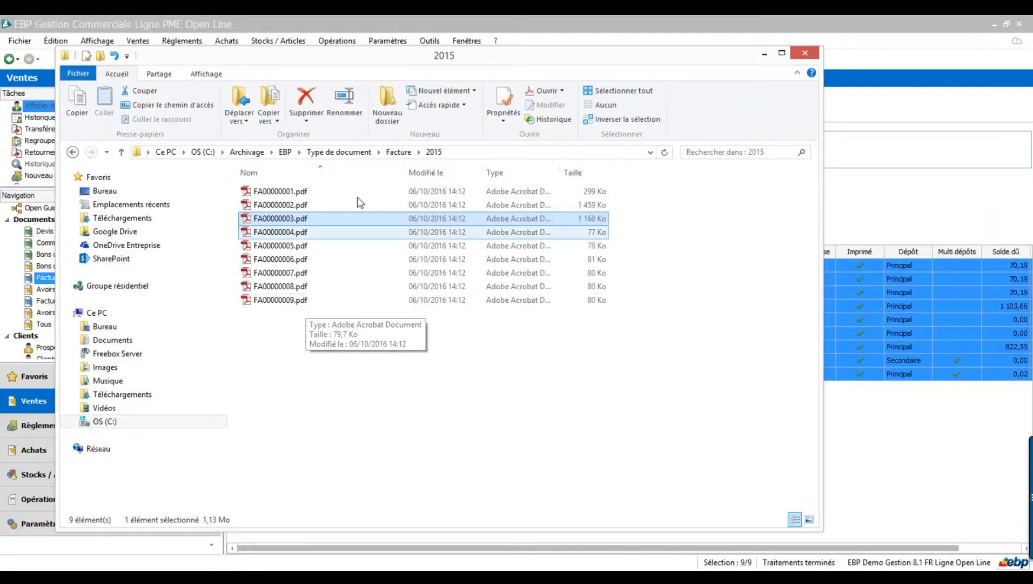
pyautogui.click(349, 153)
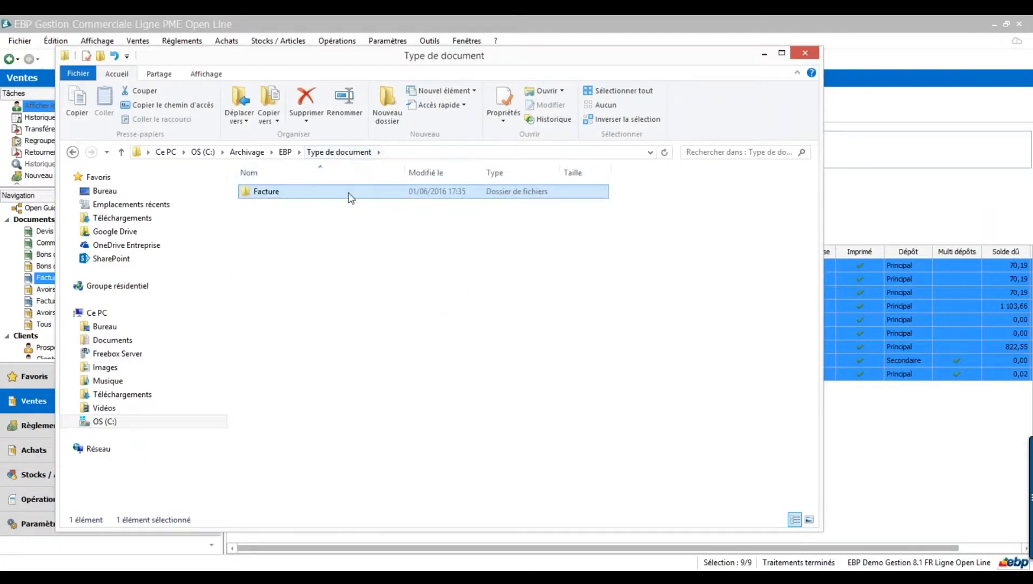
pyautogui.click(286, 153)
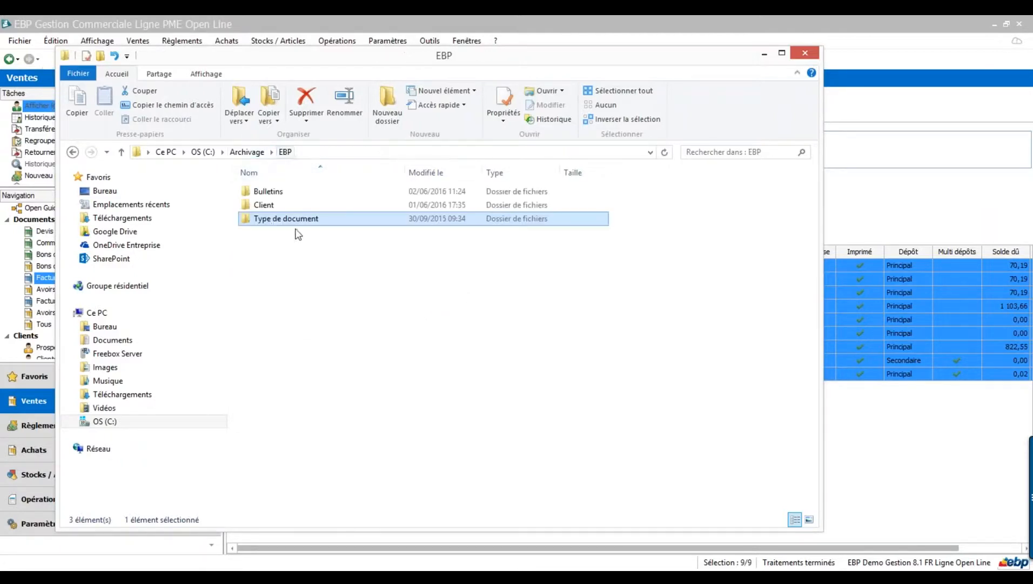
# - Open a customer's Client\Facture\2015 folder and select FA00000006.pdf
pyautogui.click(269, 207)
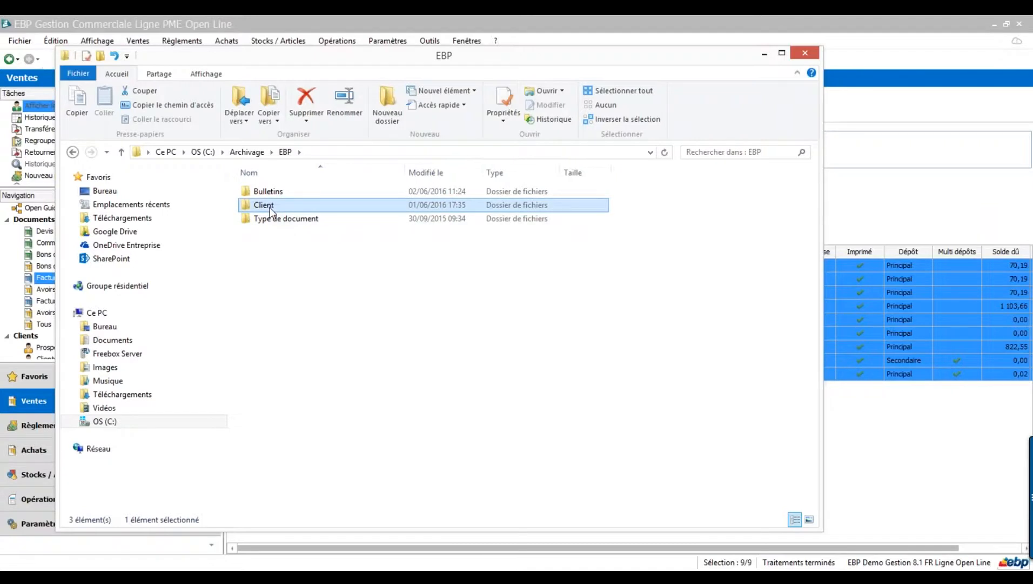
pyautogui.doubleClick(270, 206)
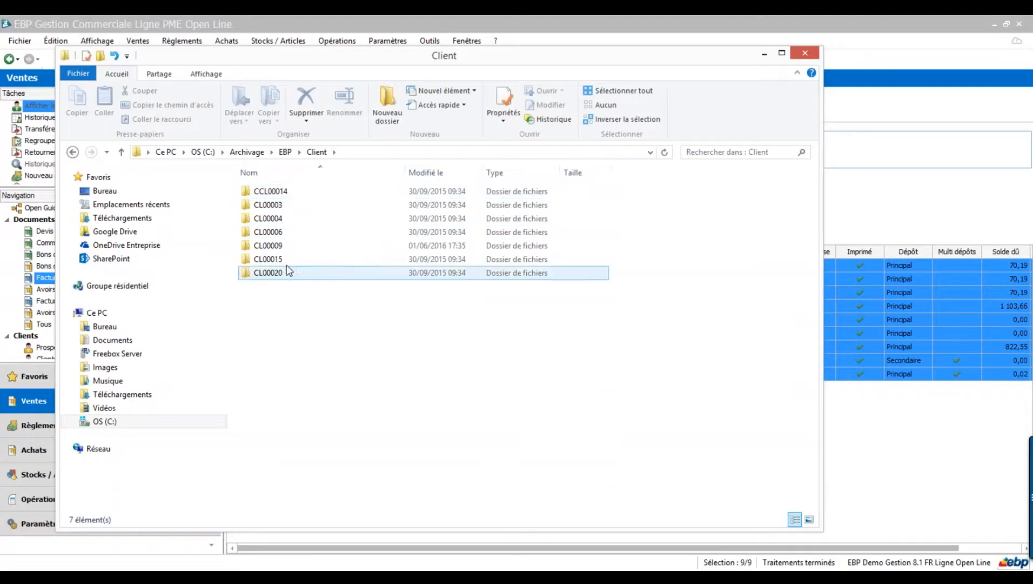
pyautogui.doubleClick(274, 246)
pyautogui.click(270, 198)
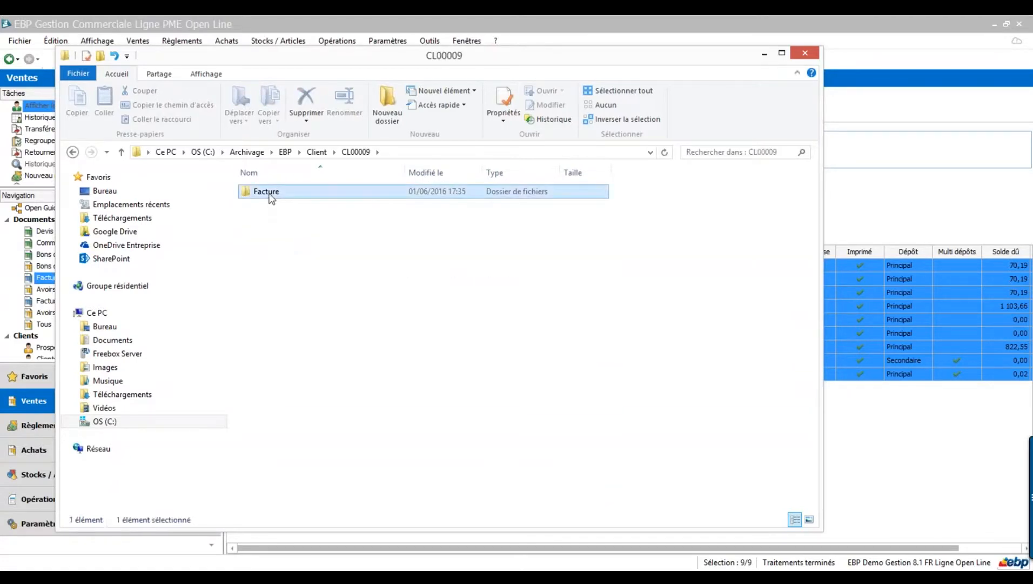
pyautogui.doubleClick(271, 198)
pyautogui.click(273, 198)
pyautogui.doubleClick(274, 199)
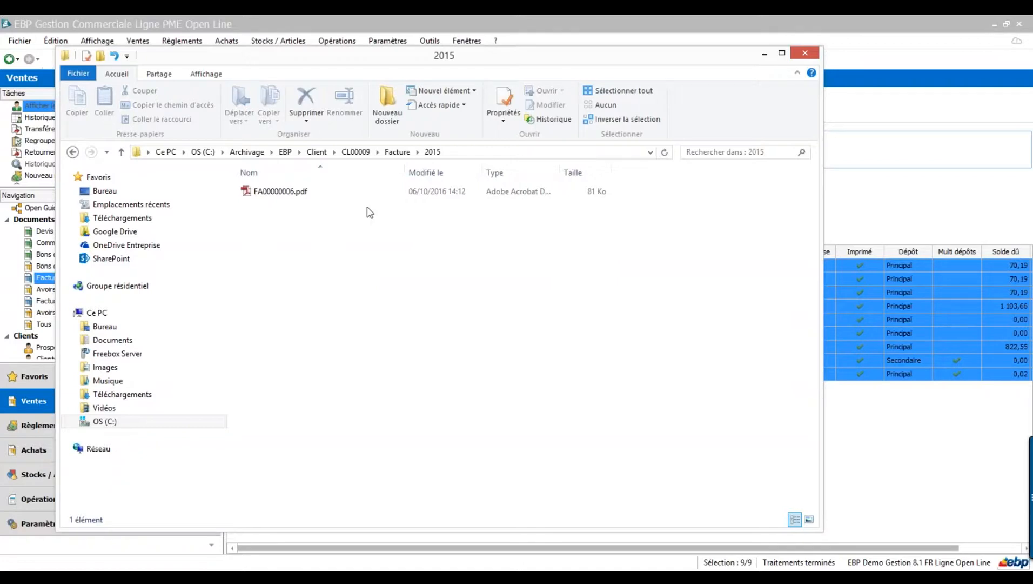
pyautogui.click(280, 195)
# - Confirm TAI is the default printer in Périphériques et imprimantes, then close it and minimise Explorer
pyautogui.press('super')
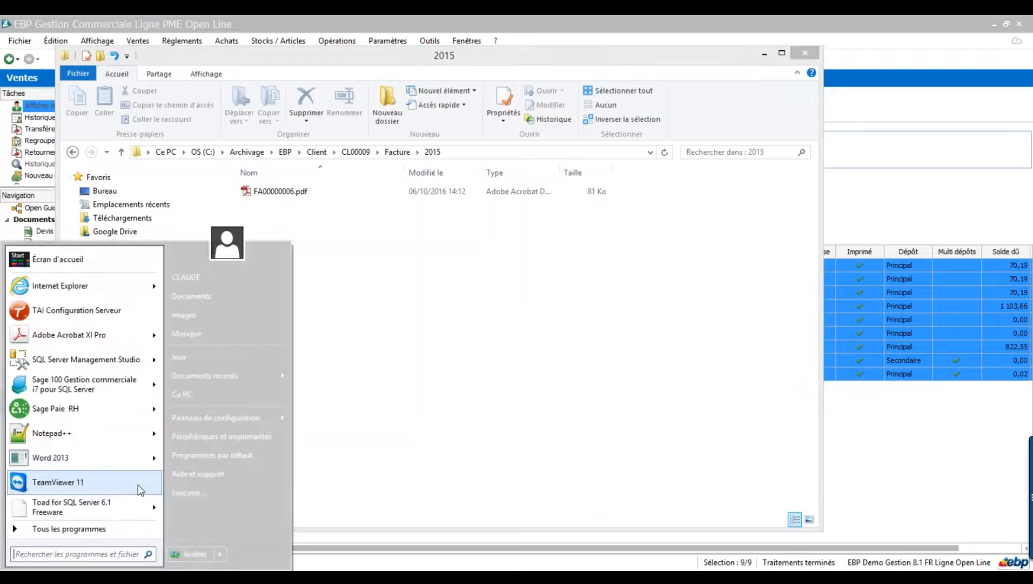
pyautogui.click(206, 441)
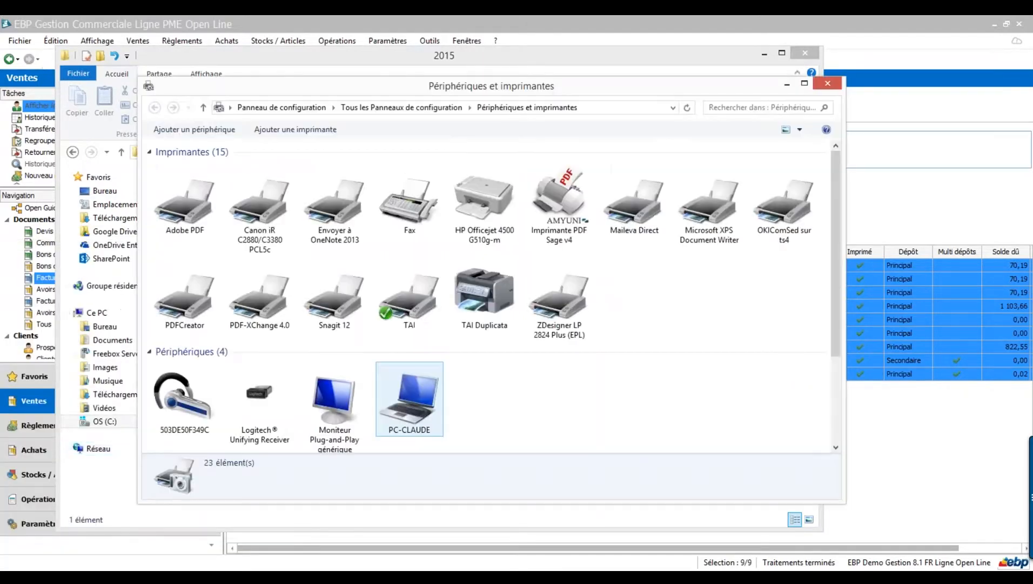
pyautogui.click(417, 315)
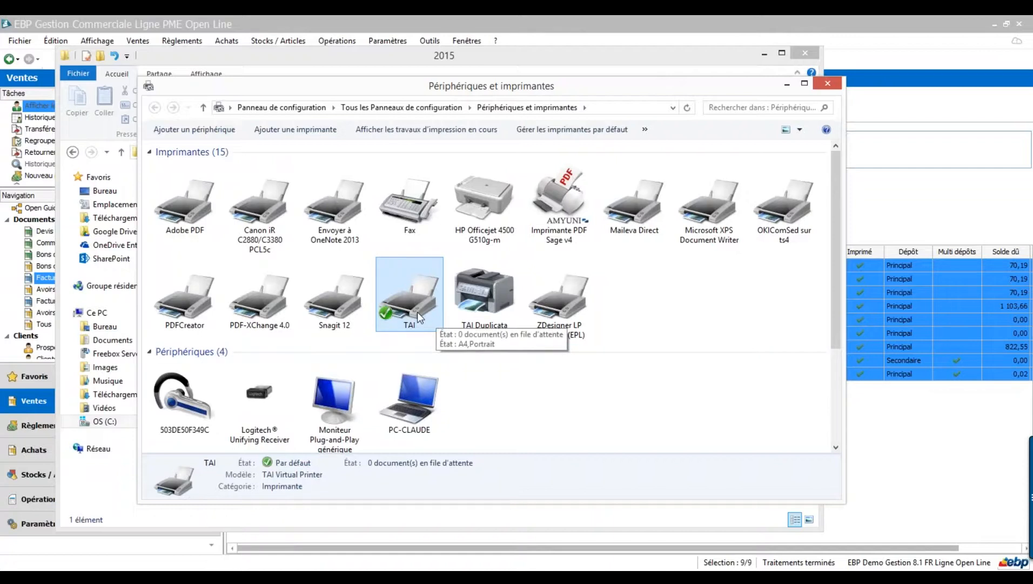
pyautogui.click(828, 84)
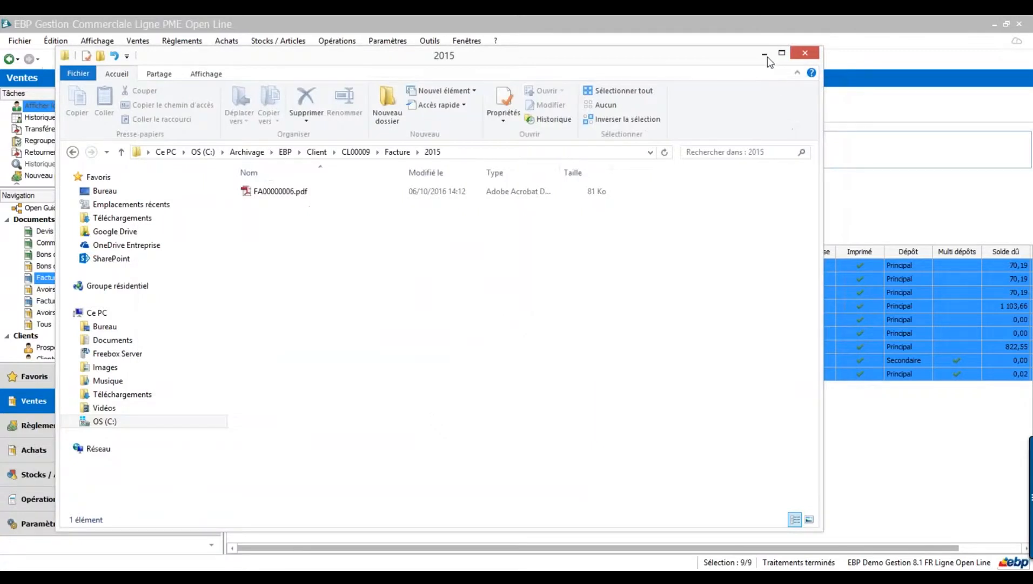
pyautogui.click(765, 55)
# - Switch to CoMPAGNoN and scroll the Procédures list down to EBP - Facture client
pyautogui.click(542, 577)
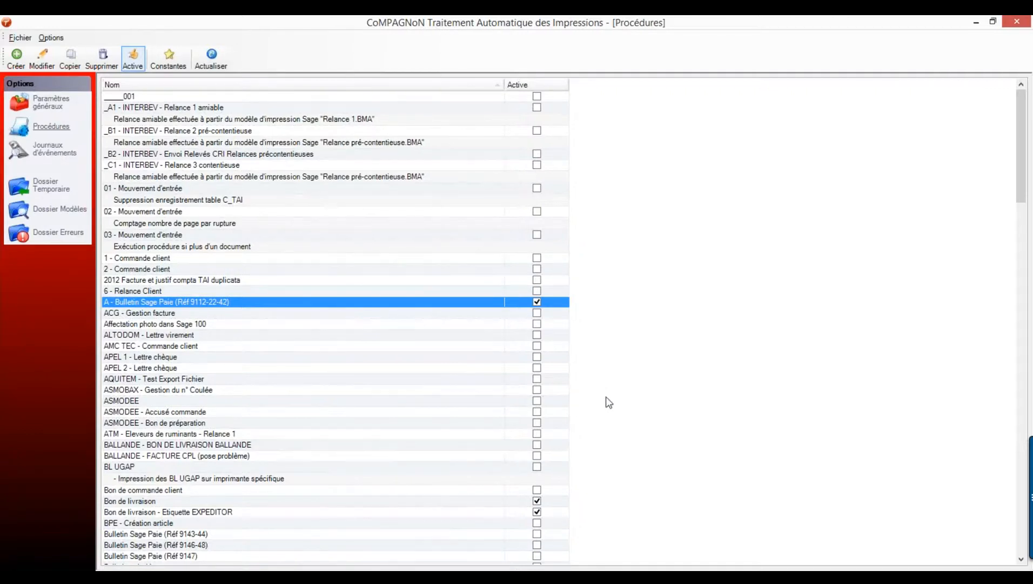
pyautogui.scroll(-12, 607, 398)
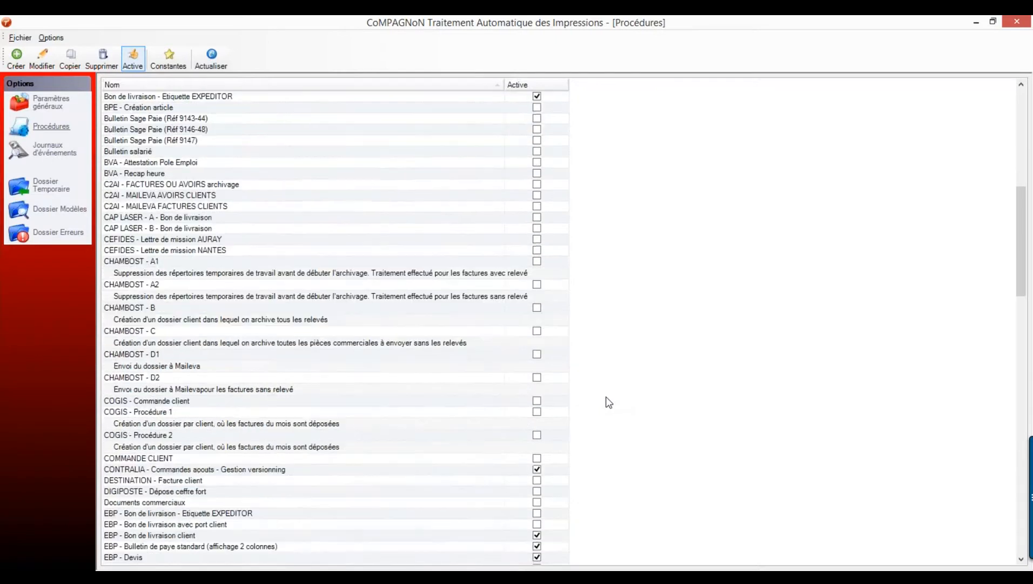
pyautogui.scroll(-6, 606, 396)
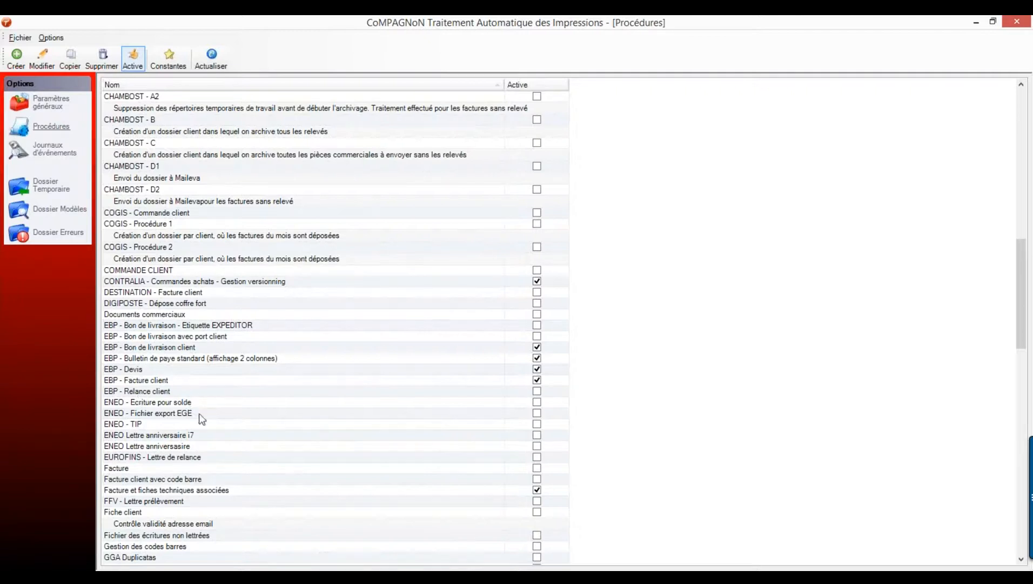
# - Open the EBP - Facture client procedure and add a Textes de l'impression variable
pyautogui.doubleClick(163, 380)
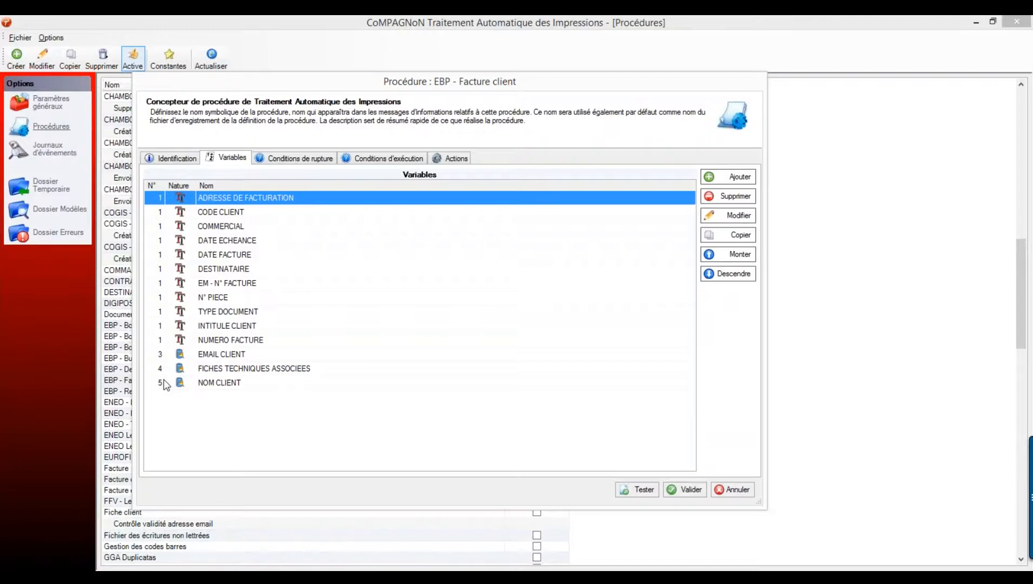
pyautogui.click(739, 178)
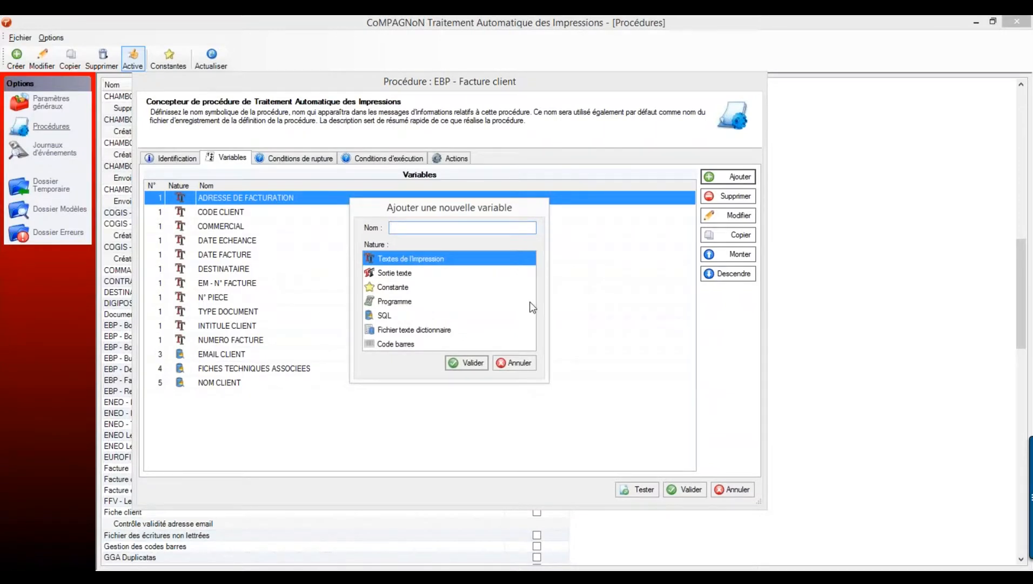
pyautogui.click(473, 363)
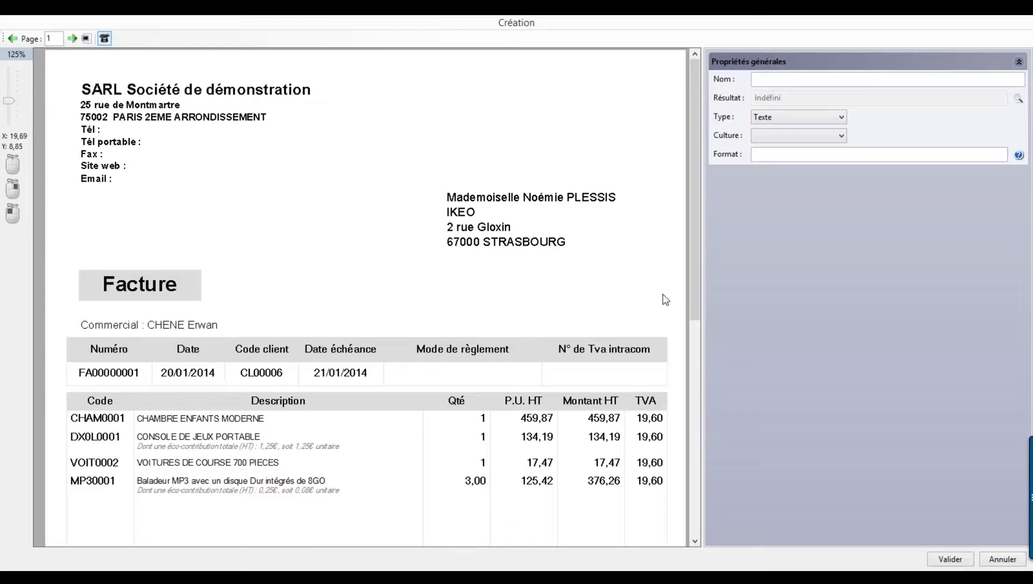
# - Name the variable _NUMERO DE FACTURE and draw its capture zone around FA00000001 on the invoice
pyautogui.click(779, 79)
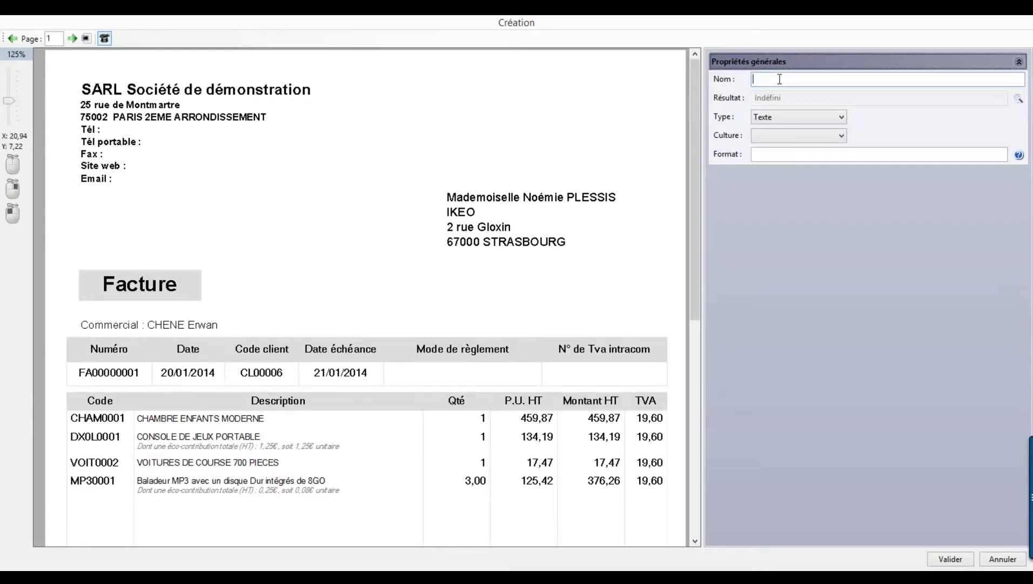
pyautogui.write('_NUMERO DE FACTURE')
pyautogui.moveTo(62, 359); pyautogui.dragTo(156, 392)
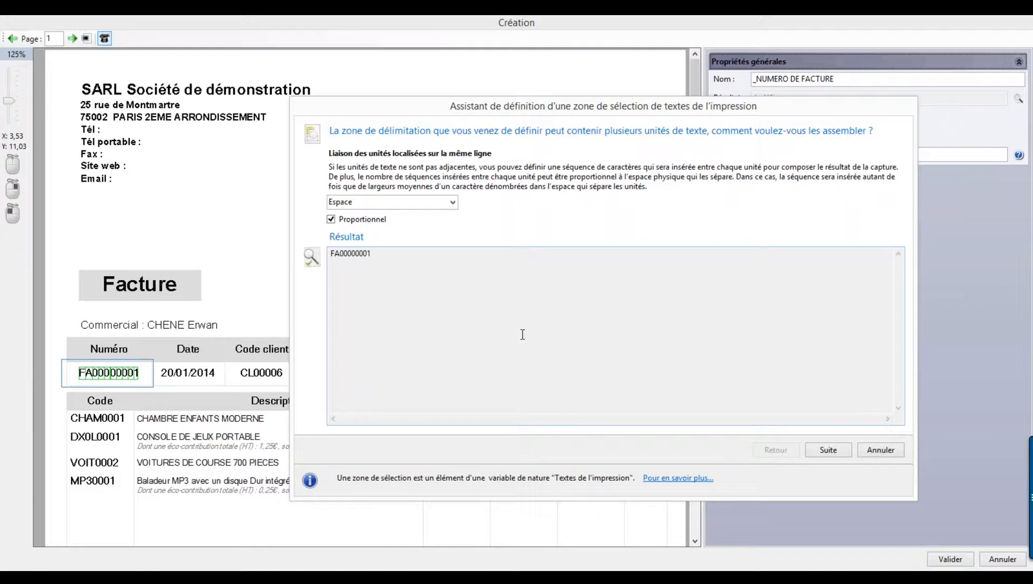
# - Discard a whole-table test zone and redraw the capture rectangle tightly around FA00000001
pyautogui.click(878, 450)
pyautogui.moveTo(56, 310); pyautogui.dragTo(680, 530)
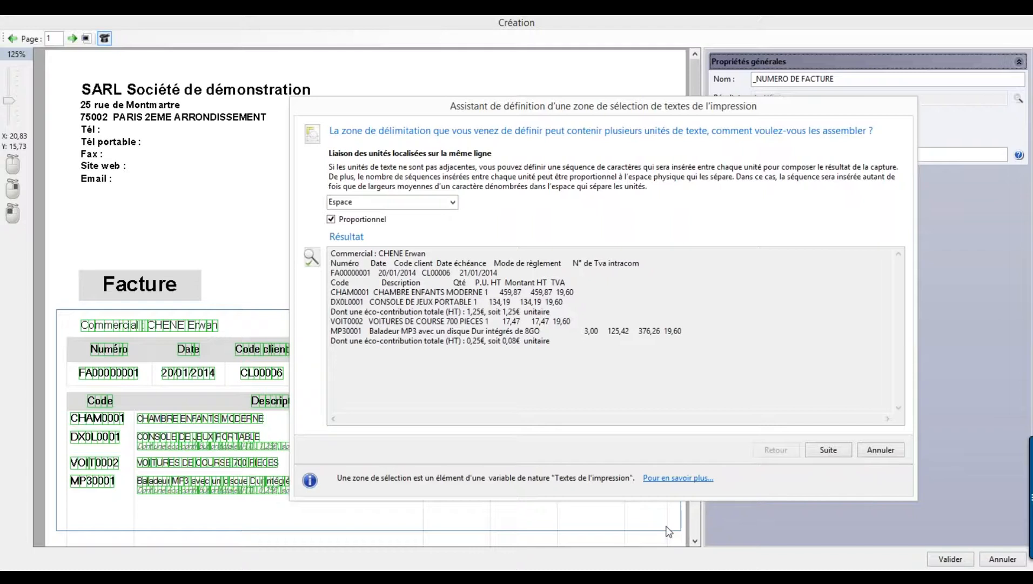
pyautogui.click(881, 449)
pyautogui.moveTo(64, 357); pyautogui.dragTo(154, 385)
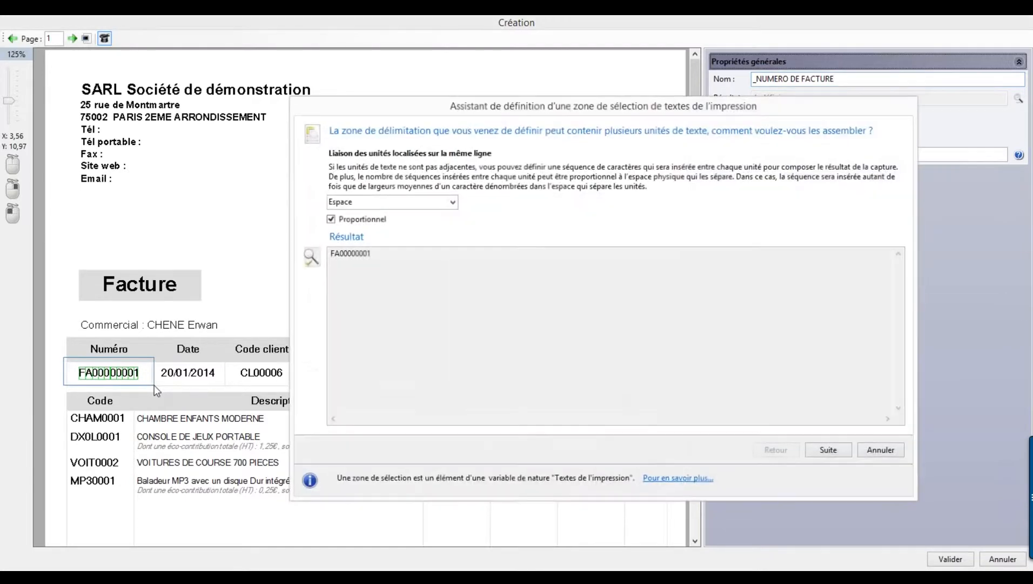
# - Keep default line joining and untransformed text, and make the area a selection zone
pyautogui.click(828, 449)
pyautogui.click(828, 450)
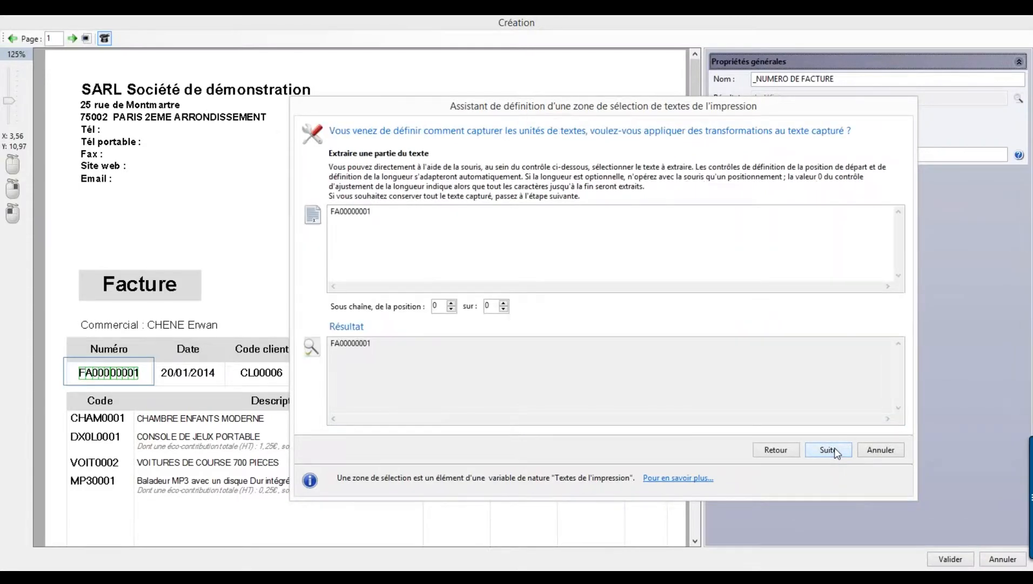
pyautogui.click(827, 450)
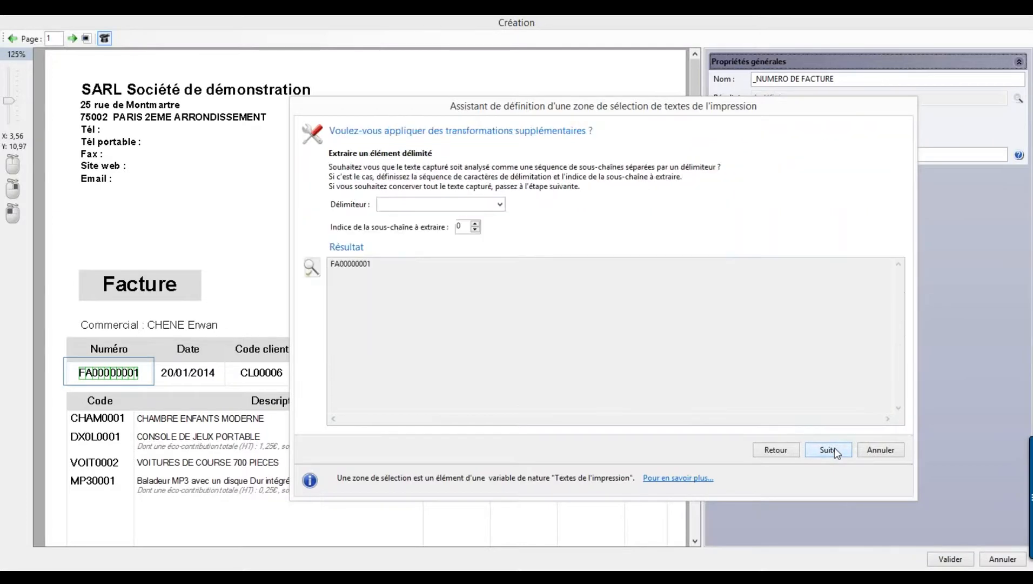
pyautogui.click(827, 449)
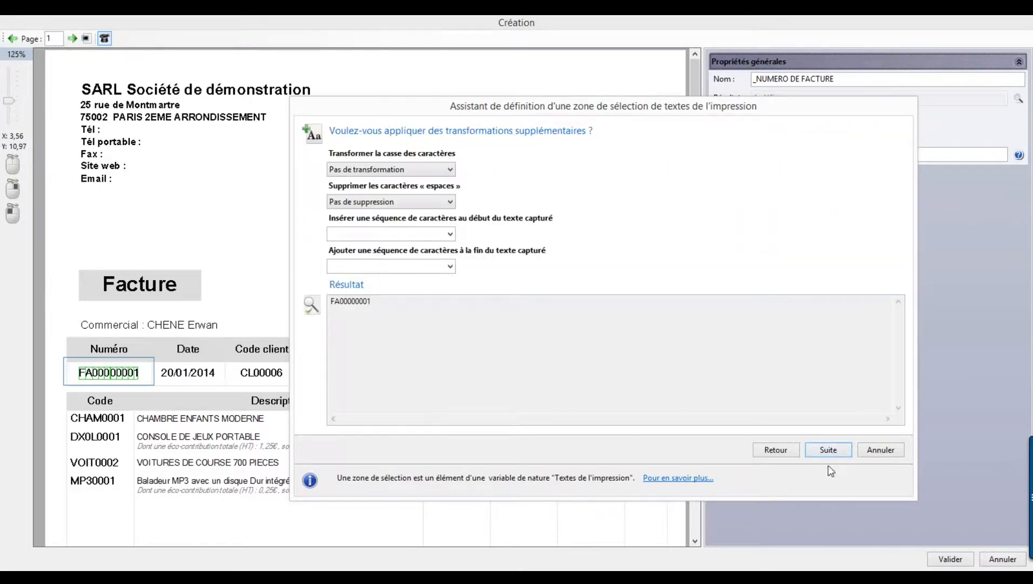
pyautogui.click(828, 451)
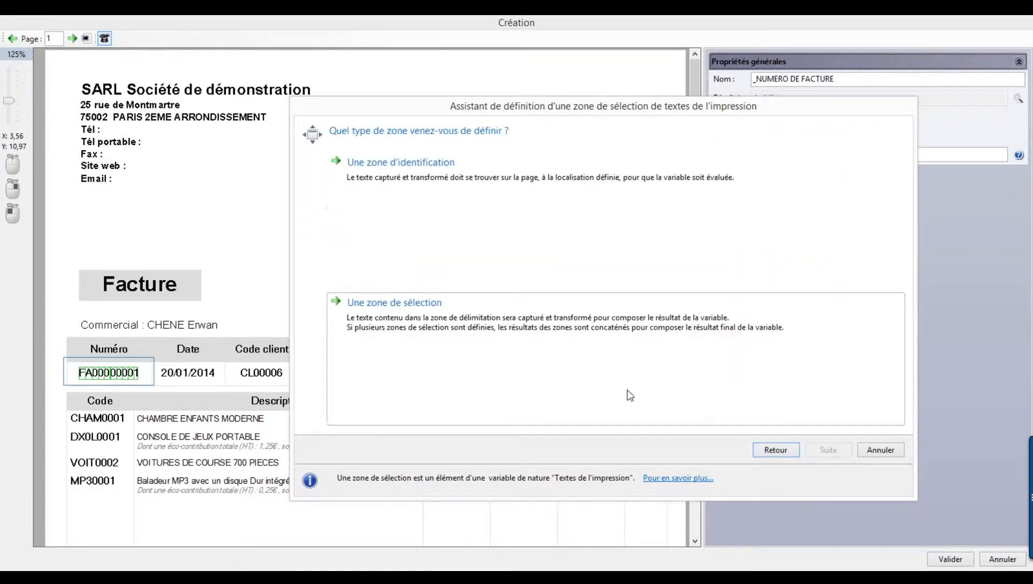
pyautogui.click(418, 347)
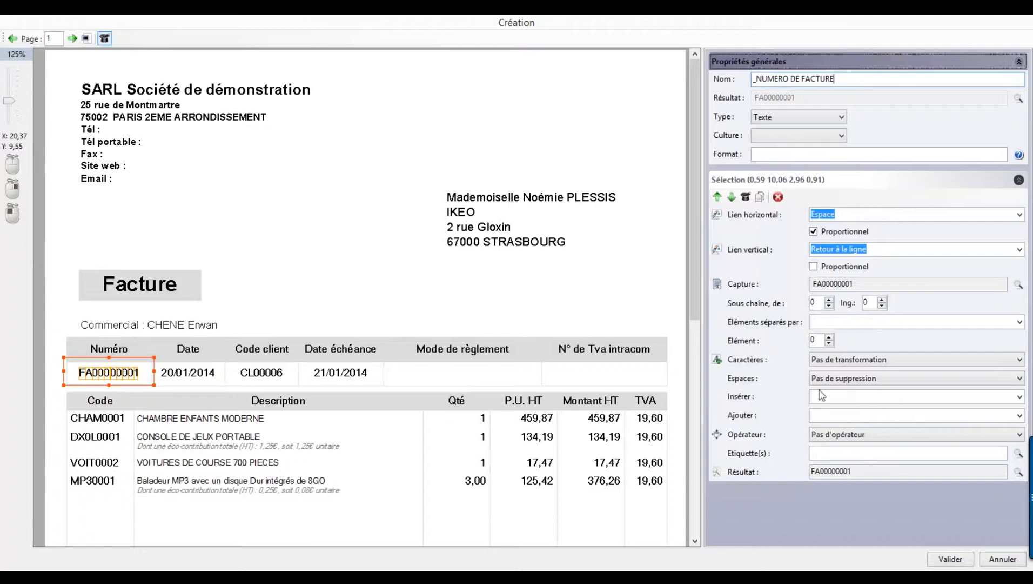
# - Save the _NUMERO DE FACTURE variable and review the DATE FACTURE zone settings
pyautogui.click(950, 558)
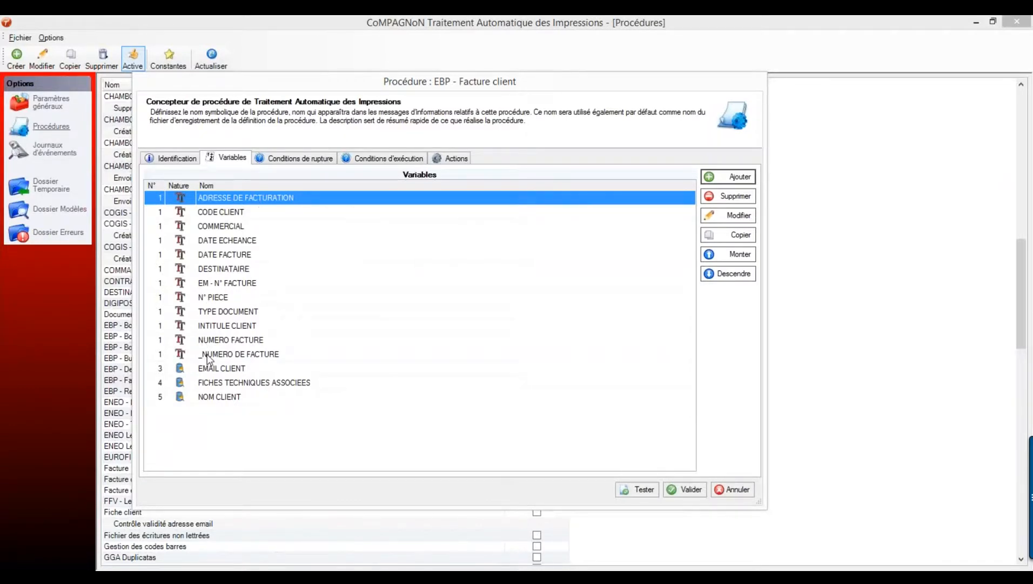
pyautogui.click(228, 255)
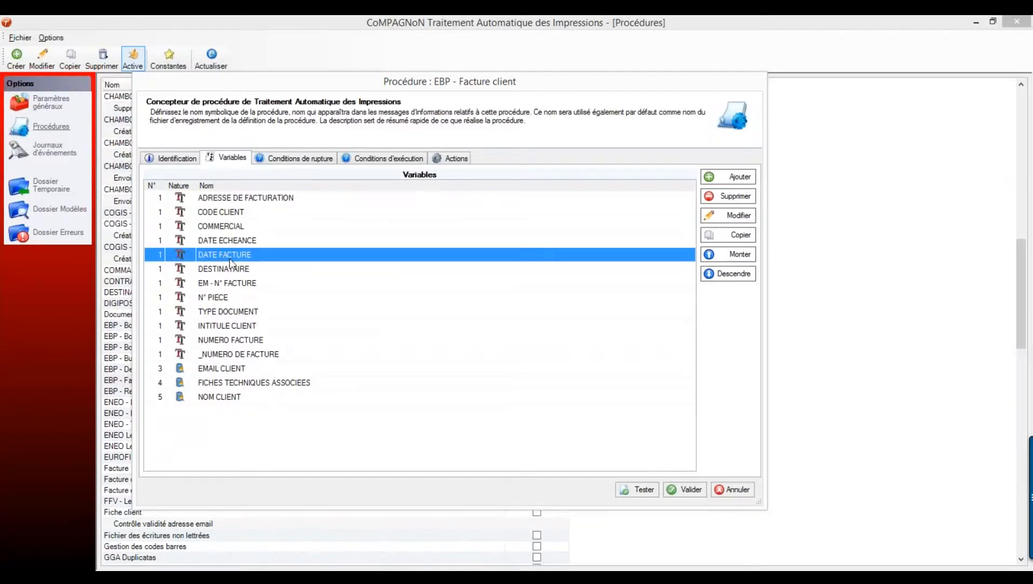
pyautogui.doubleClick(277, 263)
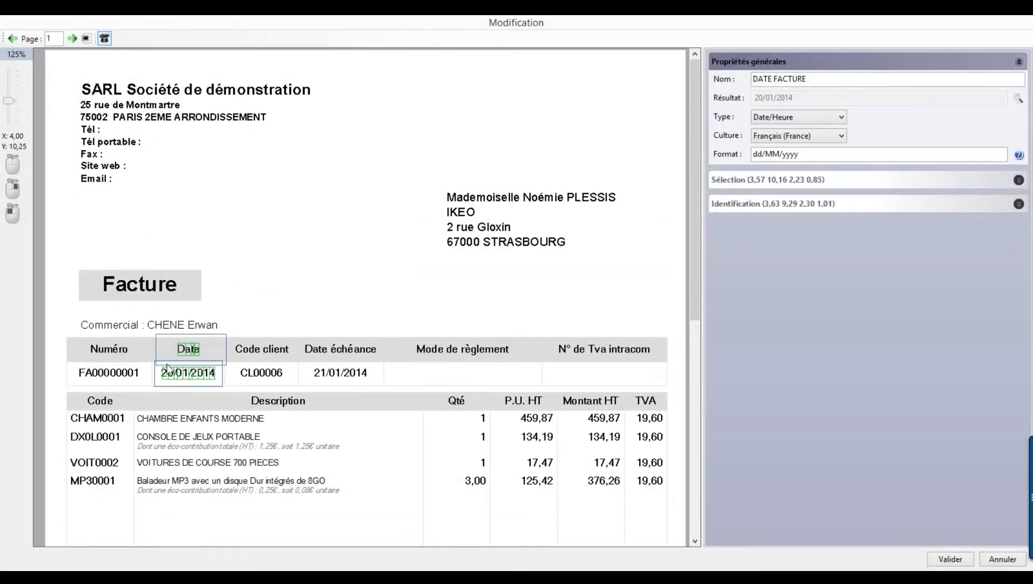
pyautogui.click(961, 562)
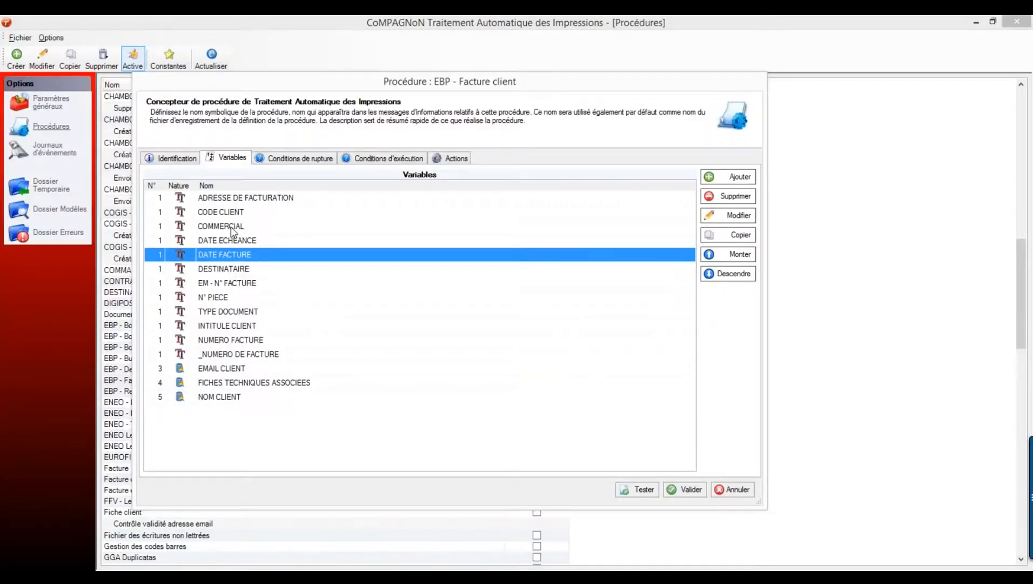
# - Review the CODE CLIENT zone settings and display the procedure's eight actions
pyautogui.doubleClick(235, 213)
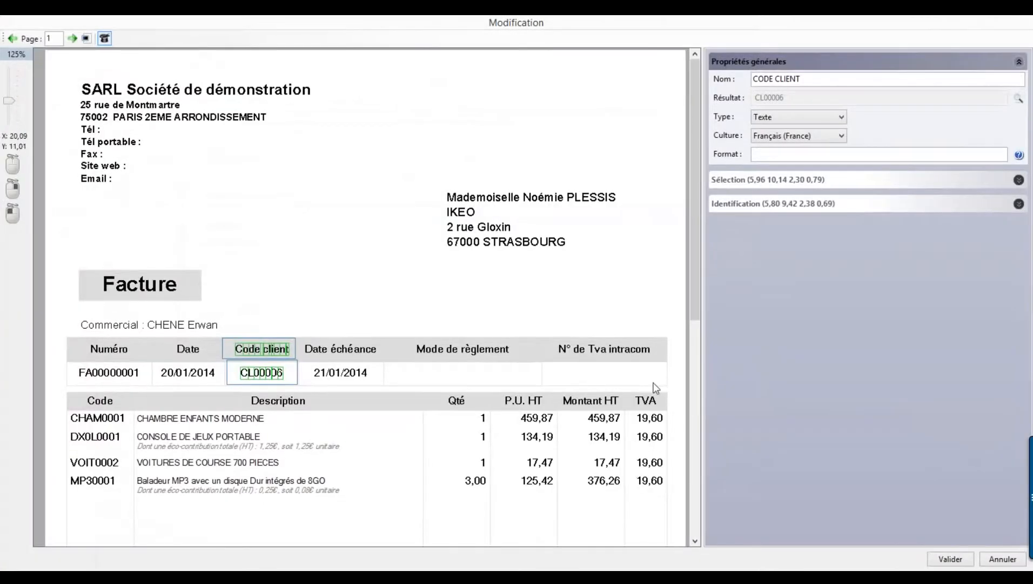
pyautogui.click(962, 559)
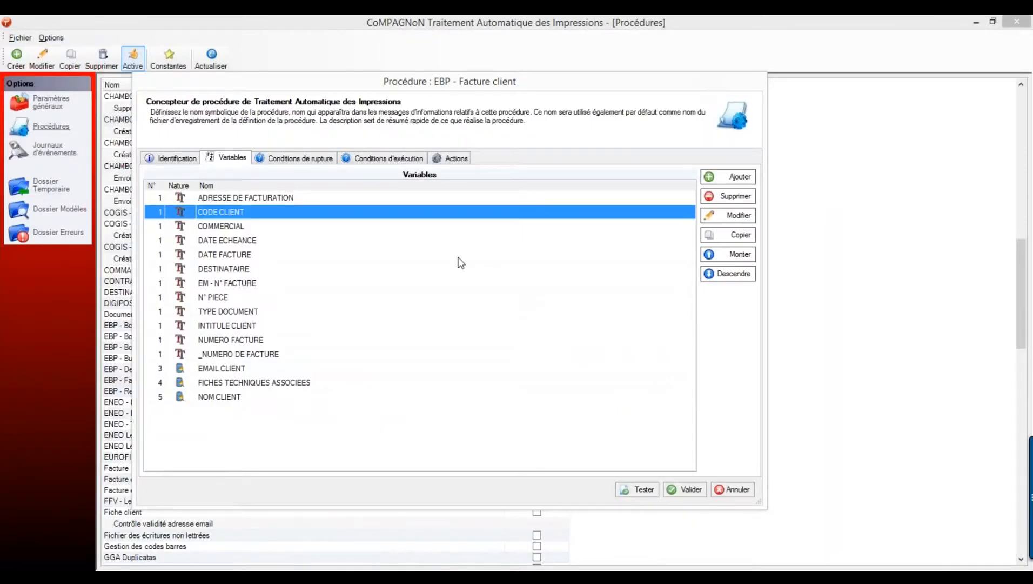
pyautogui.click(458, 161)
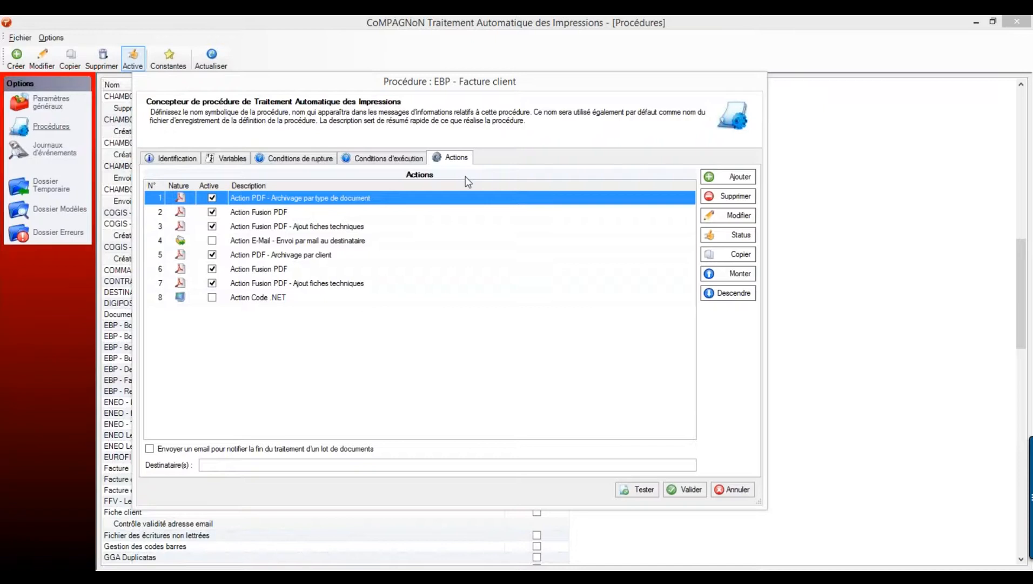
# - Add a new Générer un document PDF action to the EBP - Facture client procedure
pyautogui.click(719, 175)
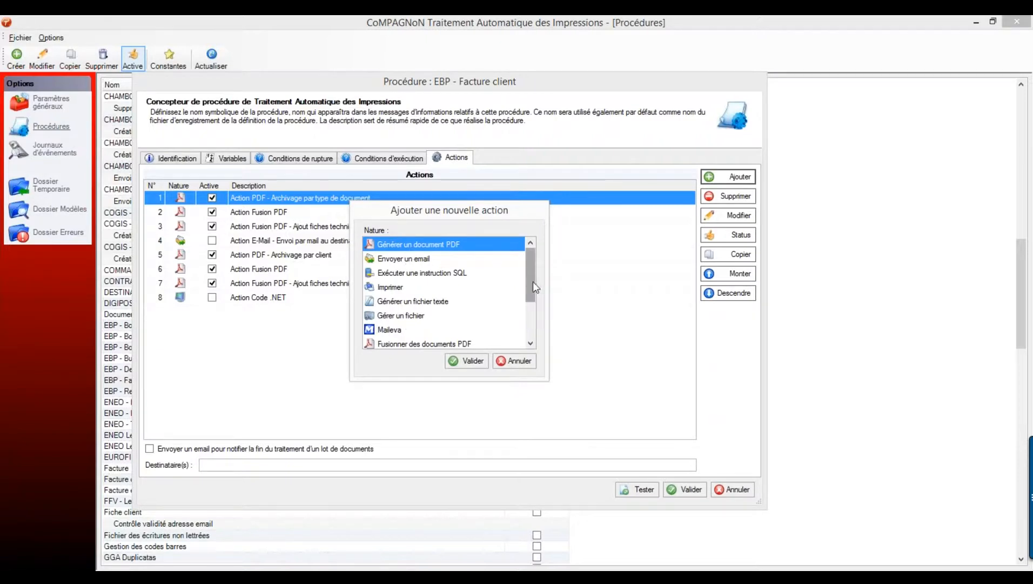
pyautogui.moveTo(535, 293)
pyautogui.mouseDown()
pyautogui.moveTo(536, 329)
pyautogui.moveTo(538, 273)
pyautogui.mouseUp()
pyautogui.click(471, 362)
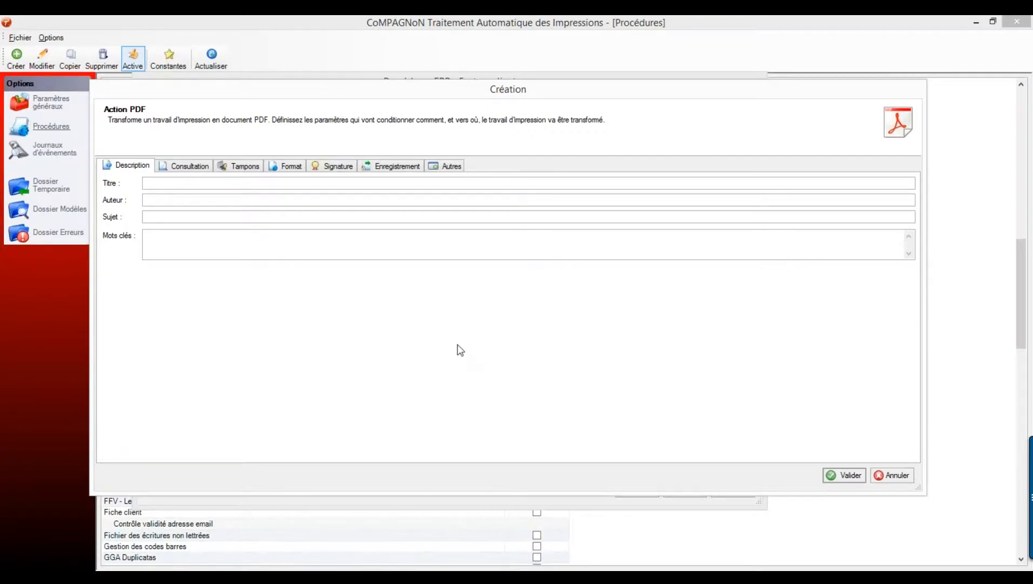
# - Review the PDF viewing and stamp options, then browse to C:\Archivage\EBP for the destination
pyautogui.click(195, 167)
pyautogui.click(248, 167)
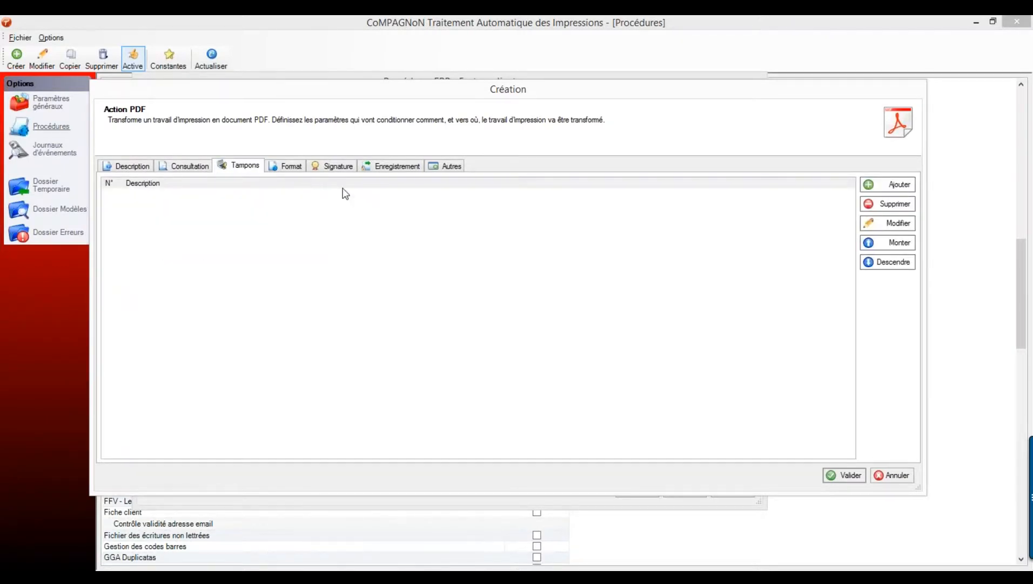
pyautogui.click(400, 170)
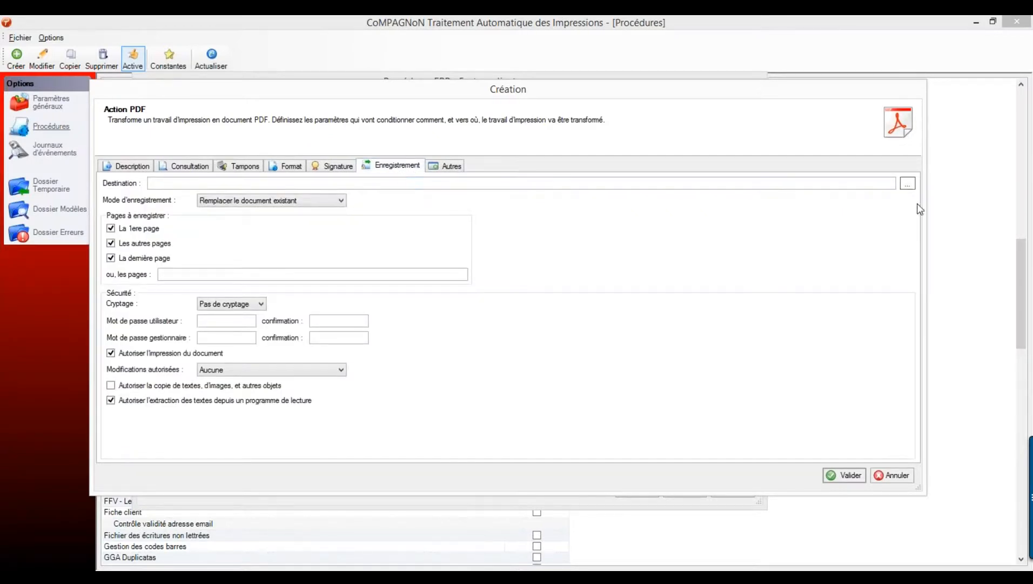
pyautogui.click(908, 183)
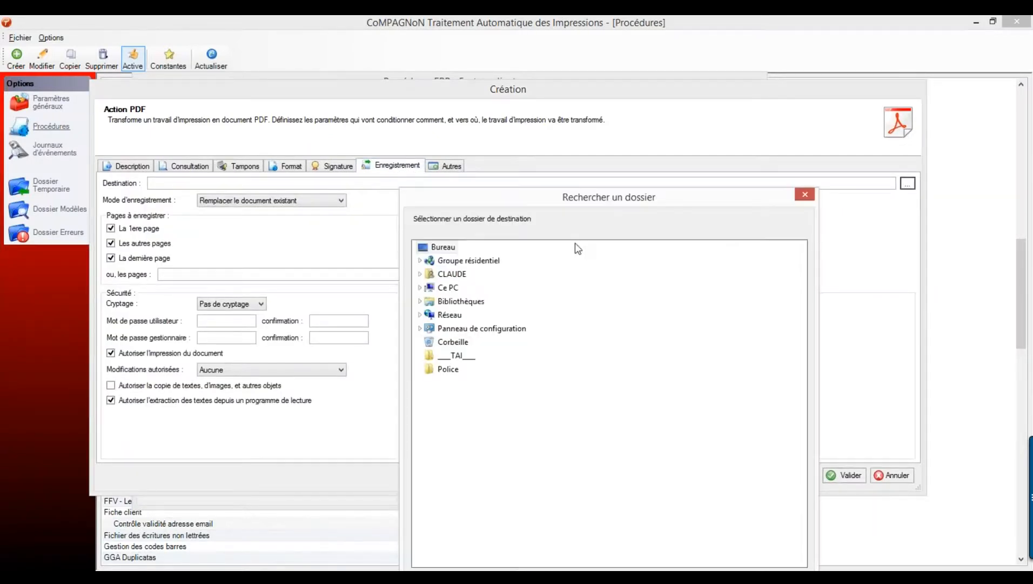
pyautogui.doubleClick(457, 288)
pyautogui.doubleClick(455, 396)
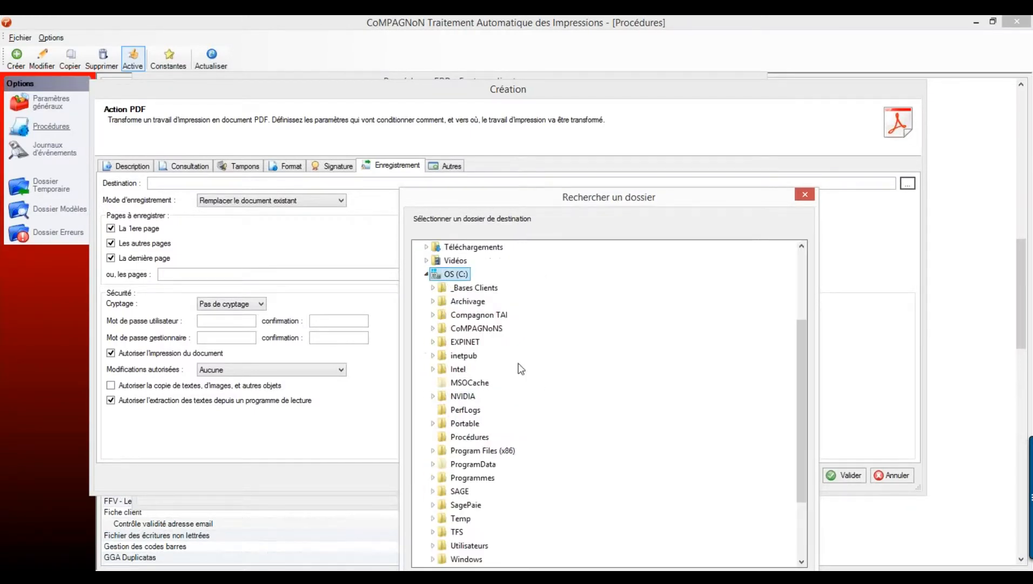
pyautogui.doubleClick(468, 301)
pyautogui.doubleClick(463, 368)
# - Create a Commercial folder under EBP and set it as the PDF destination
pyautogui.moveTo(650, 201); pyautogui.dragTo(620, 102)
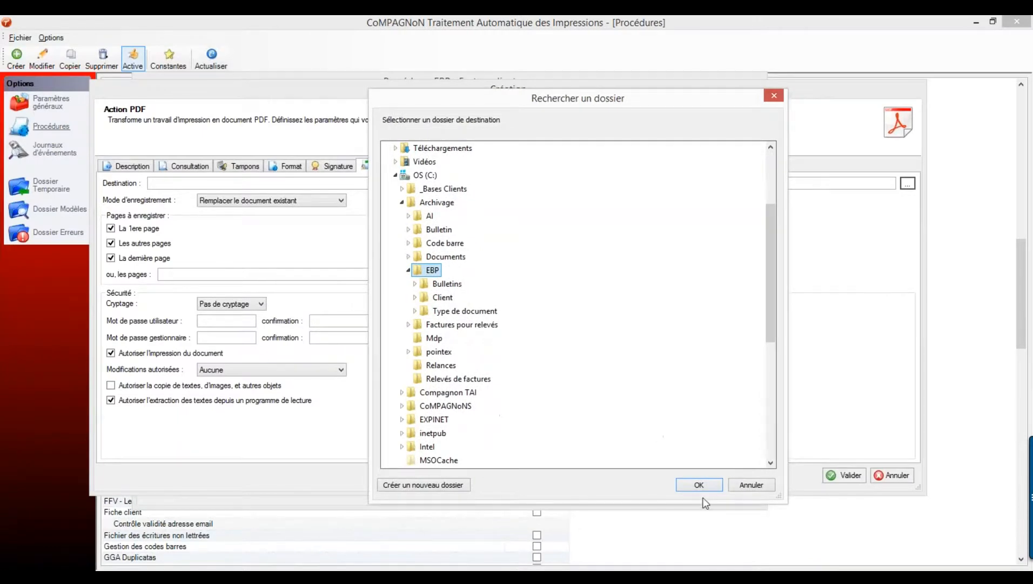
pyautogui.click(433, 487)
pyautogui.write('Commeric')
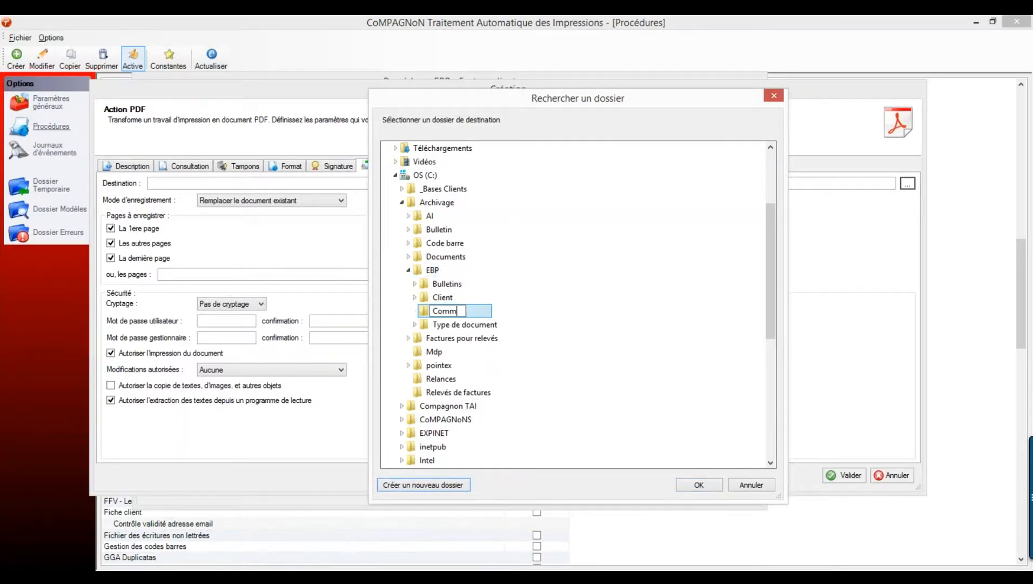
pyautogui.press('BackSpace')
pyautogui.press('BackSpace')
pyautogui.write('cial')
pyautogui.press('Return')
pyautogui.click(699, 485)
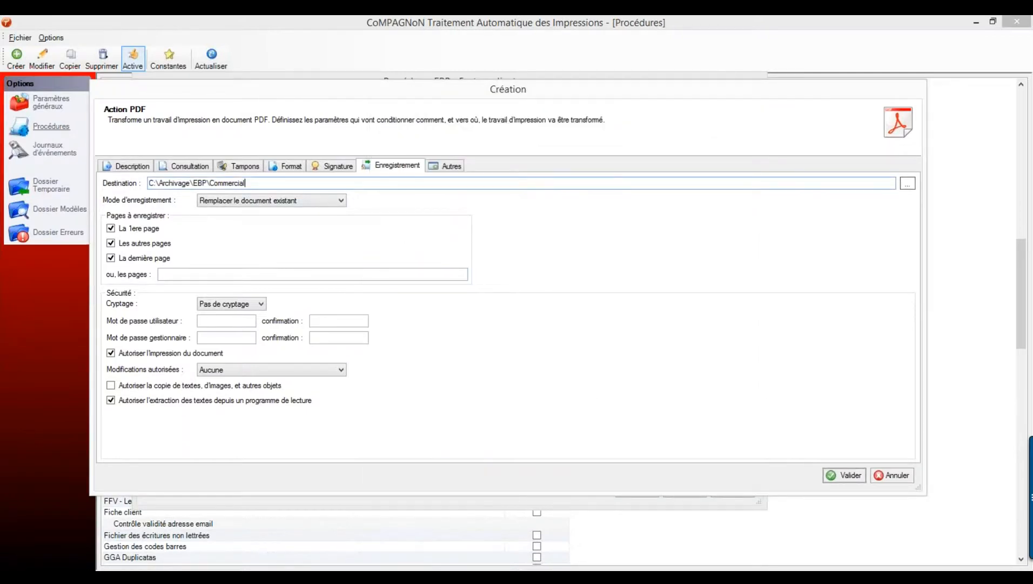
# - Extend the destination to Commercial\{COMMERCIAL}\{TYPE DOCUMENT}\{N° PIECE}.PDF and save it as action 9
pyautogui.write('\\')
pyautogui.rightClick(255, 184)
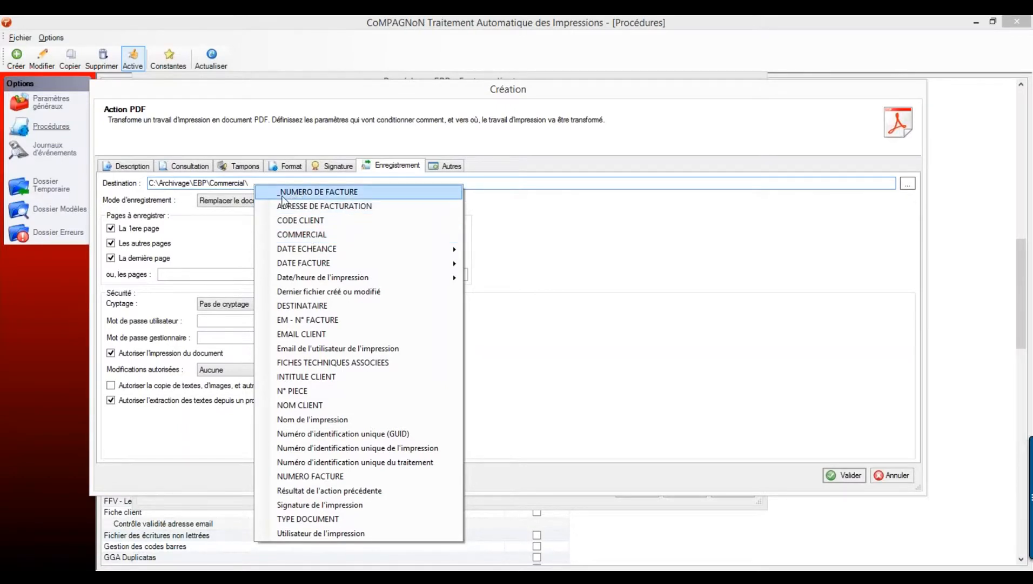
pyautogui.click(312, 234)
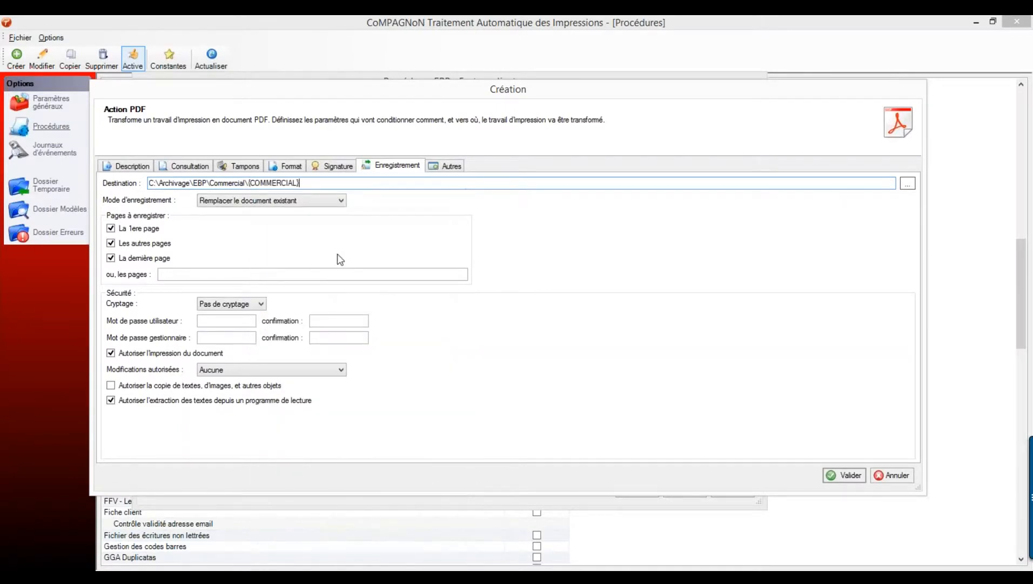
pyautogui.write('\\')
pyautogui.rightClick(314, 184)
pyautogui.write('\\{TYPE DOCUMENT}\\')
pyautogui.rightClick(374, 185)
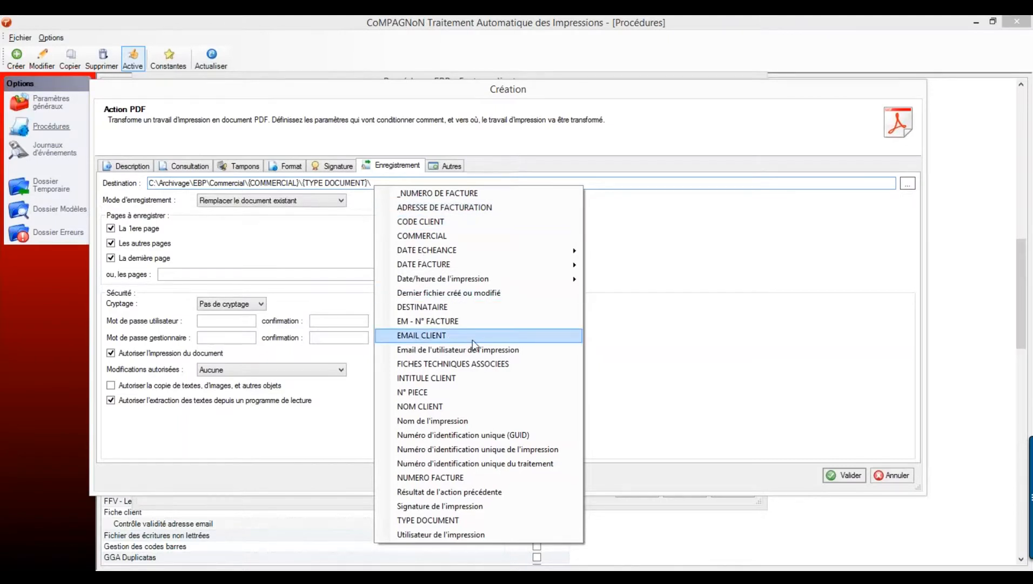
pyautogui.click(454, 392)
pyautogui.write('.PDF')
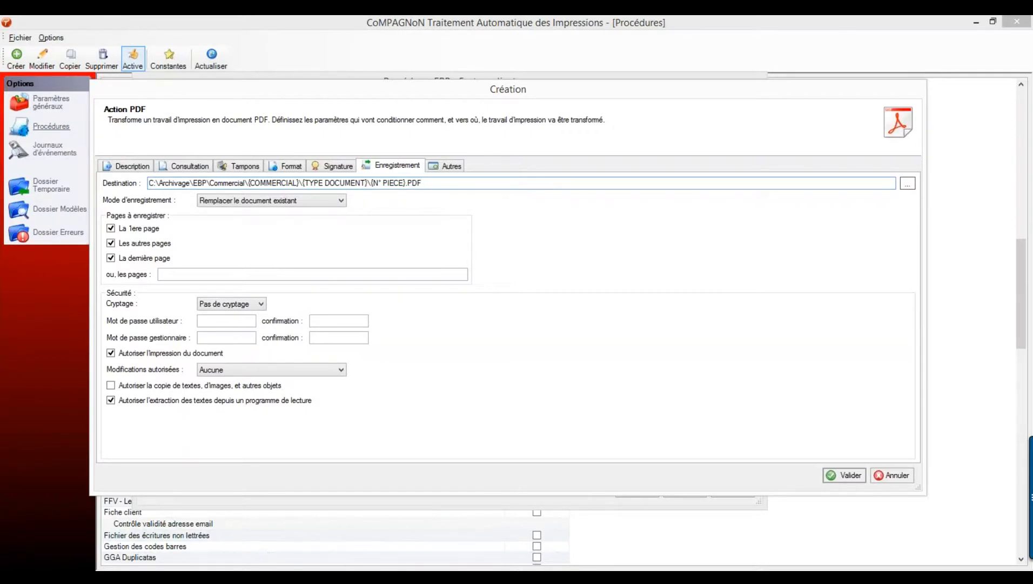
pyautogui.click(845, 475)
pyautogui.click(252, 312)
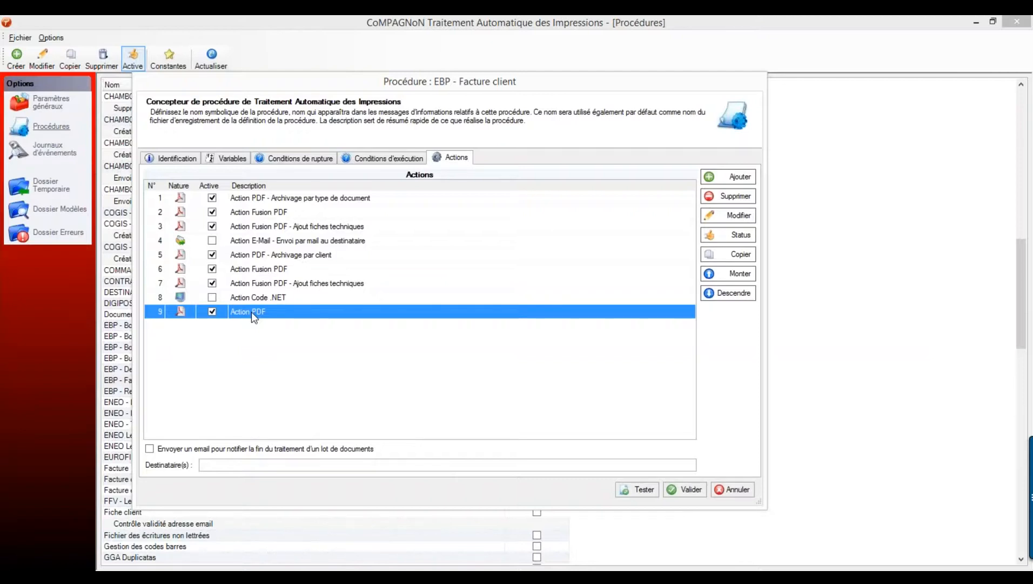
# - Add a new Envoyer un email action to the procedure
pyautogui.click(732, 177)
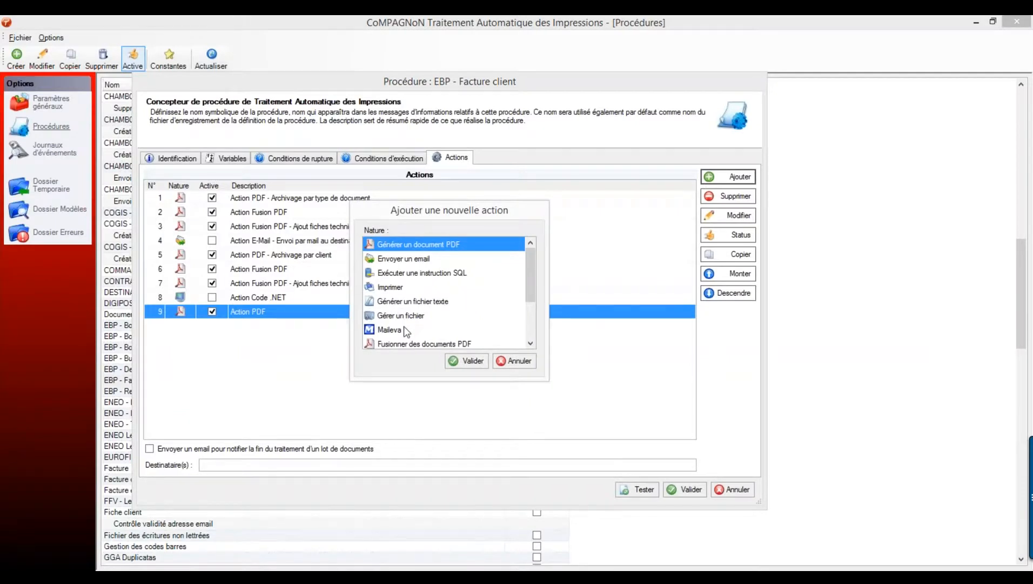
pyautogui.click(403, 260)
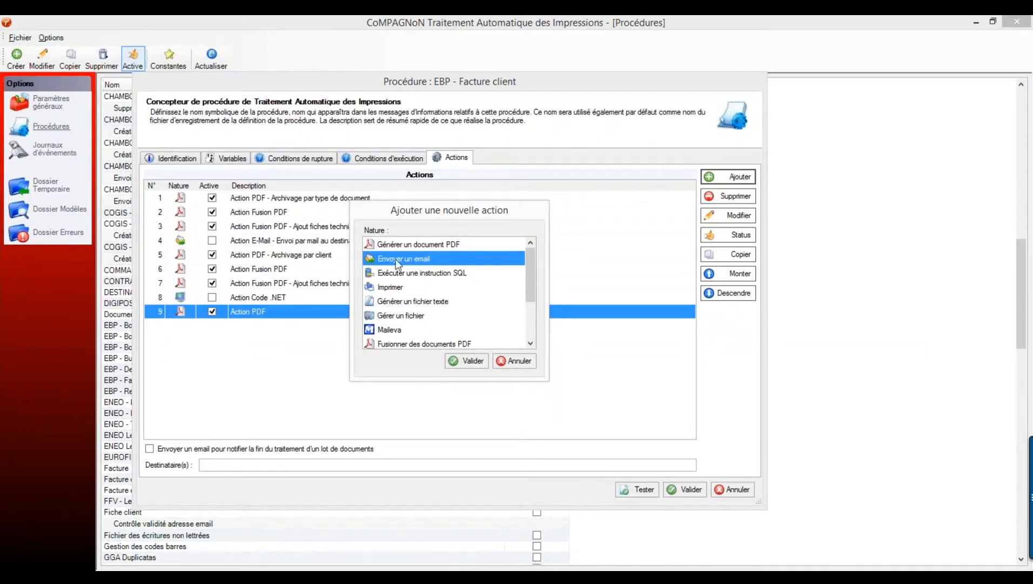
pyautogui.click(464, 361)
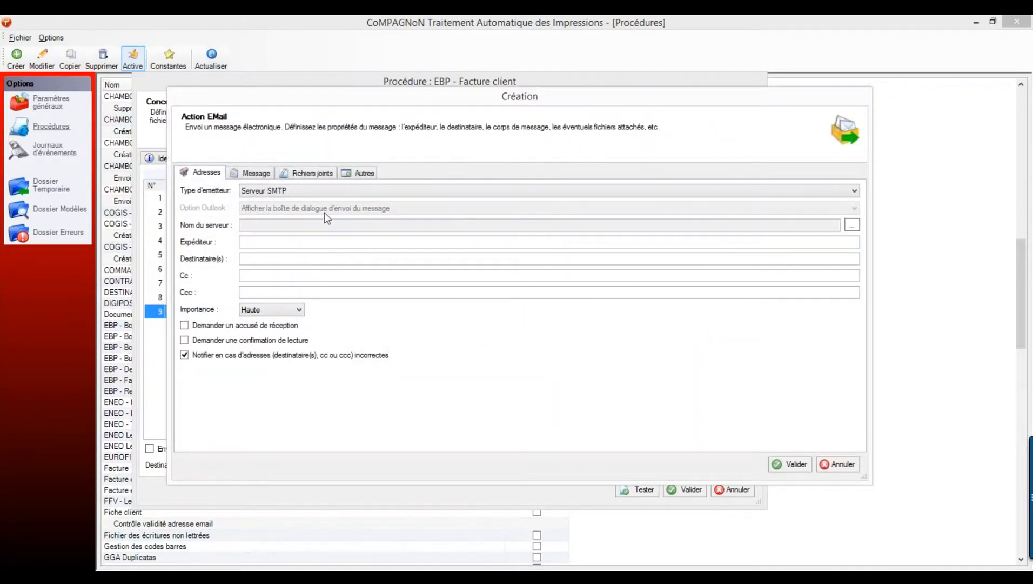
# - Set the sender type to Outlook pour Office and the recipient to {EMAIL CLIENT}
pyautogui.click(299, 190)
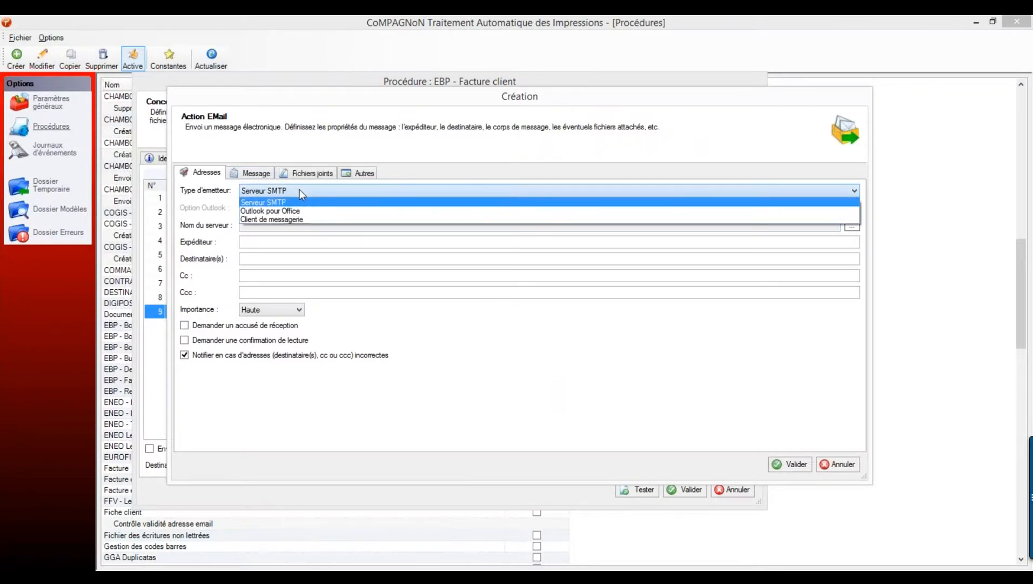
pyautogui.click(306, 211)
pyautogui.click(262, 241)
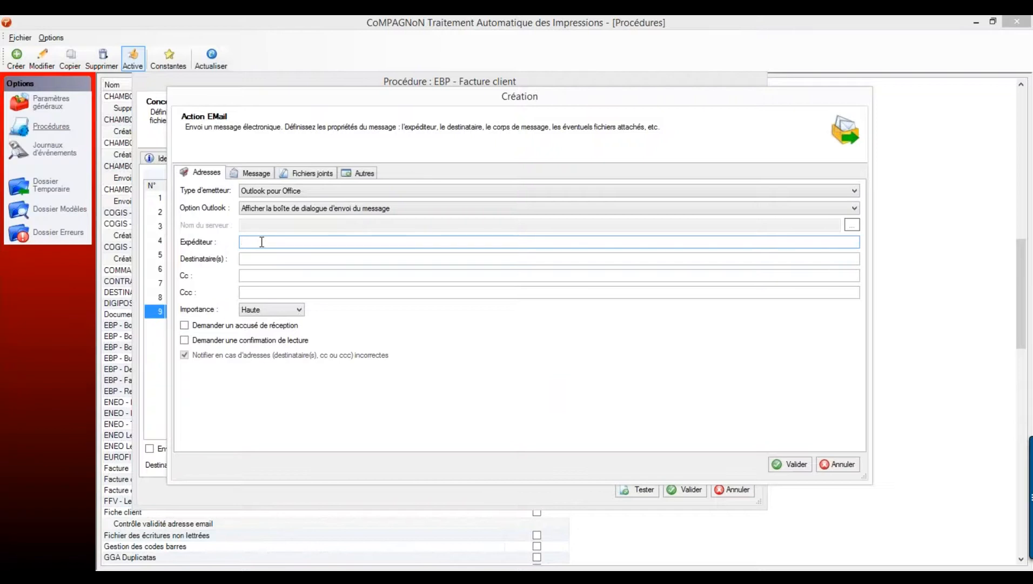
pyautogui.click(259, 257)
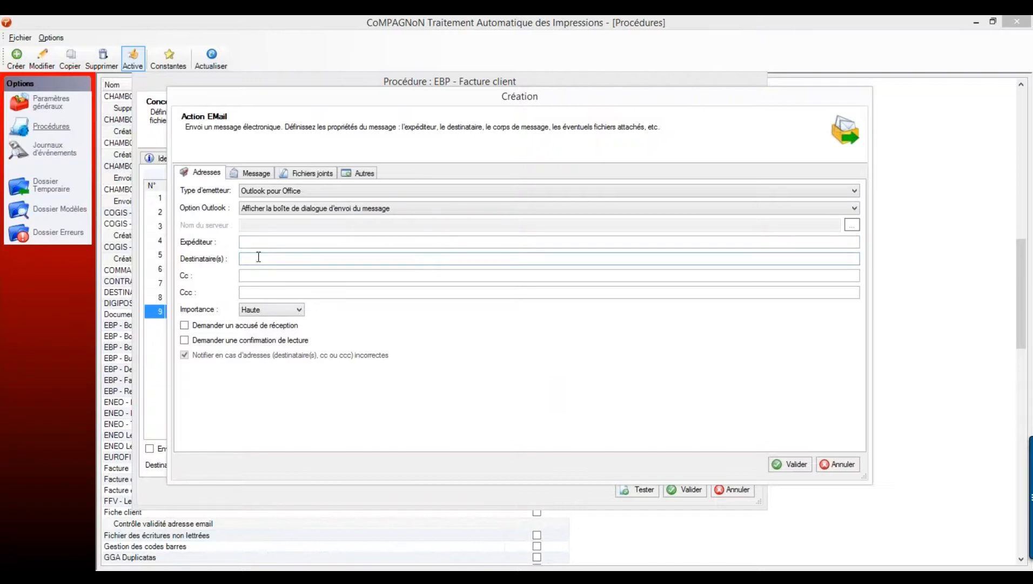
pyautogui.rightClick(259, 257)
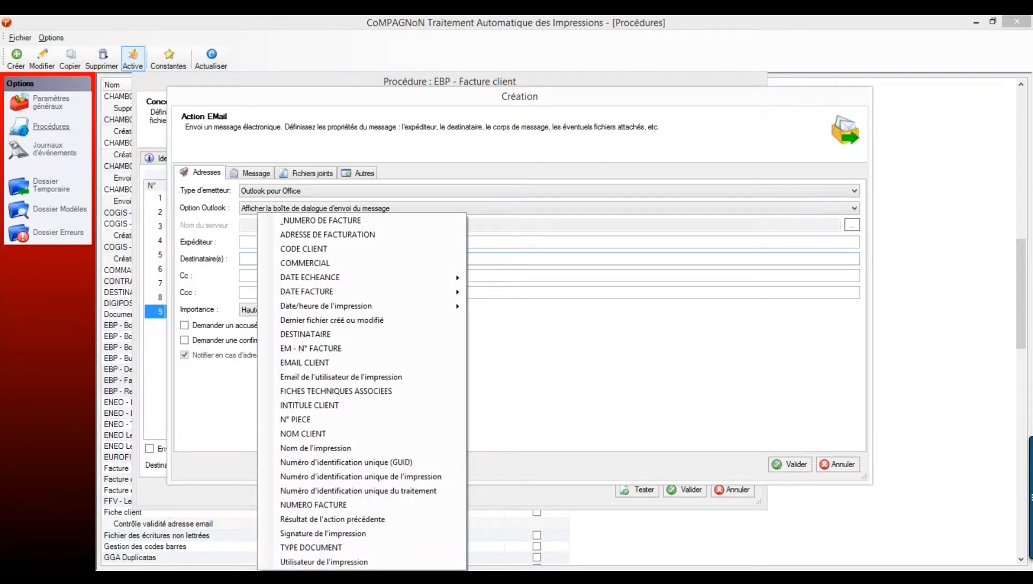
pyautogui.click(300, 363)
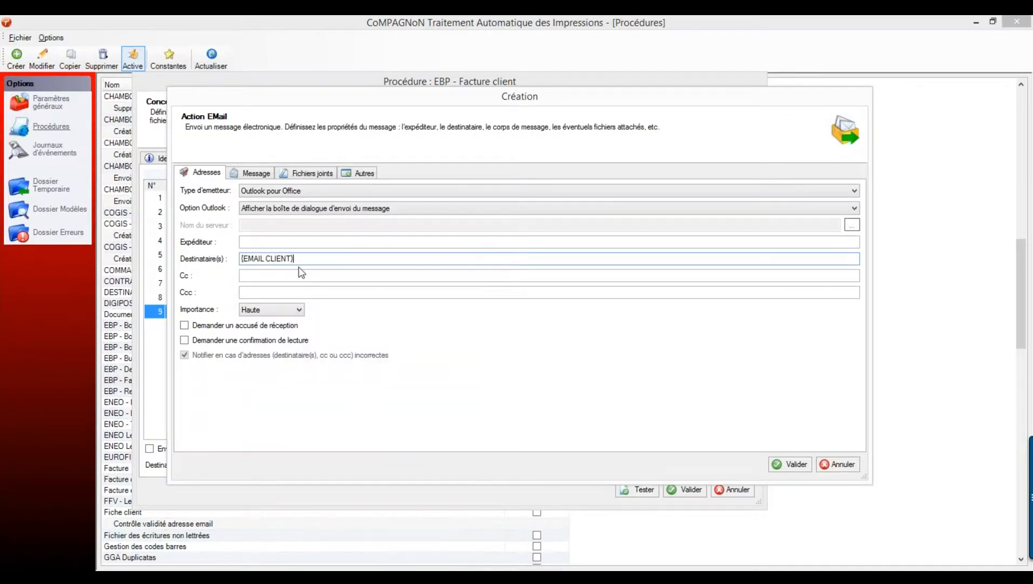
pyautogui.click(252, 173)
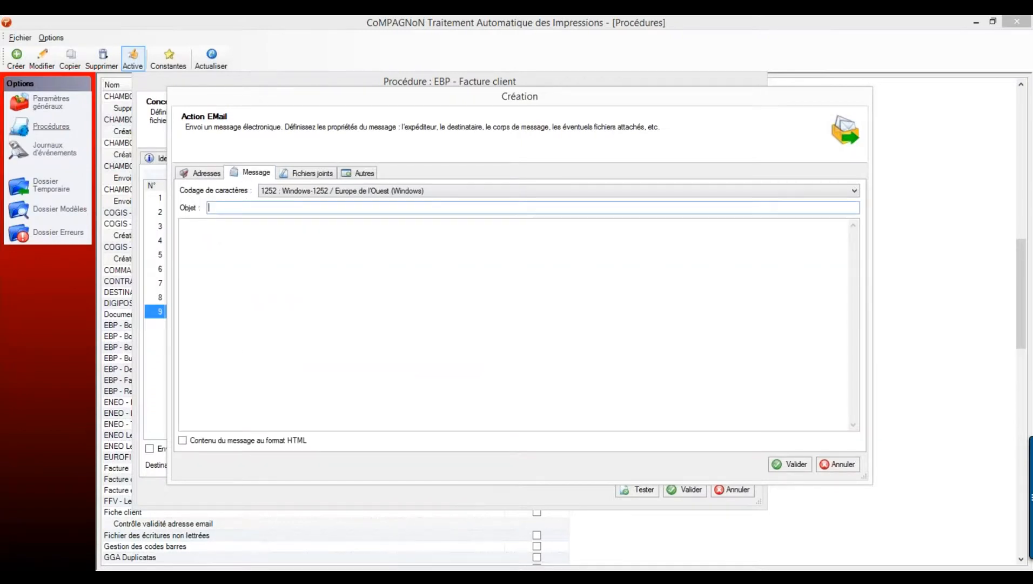
# - Set the email subject to {CODE CLIENT} - Votre {TYPE DOCUMENT} N°{N° PIECE}
pyautogui.rightClick(241, 206)
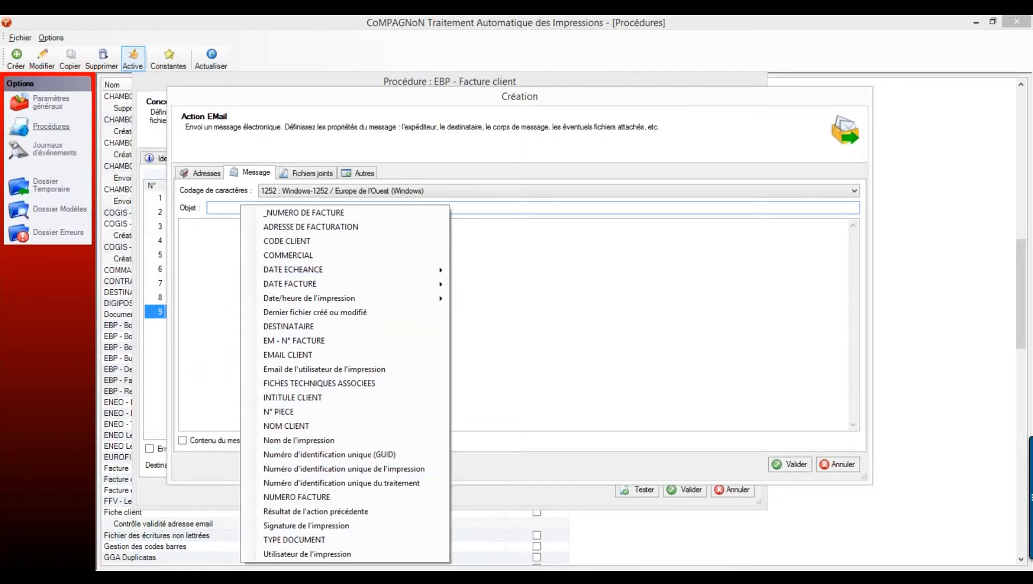
pyautogui.click(217, 211)
pyautogui.rightClick(217, 211)
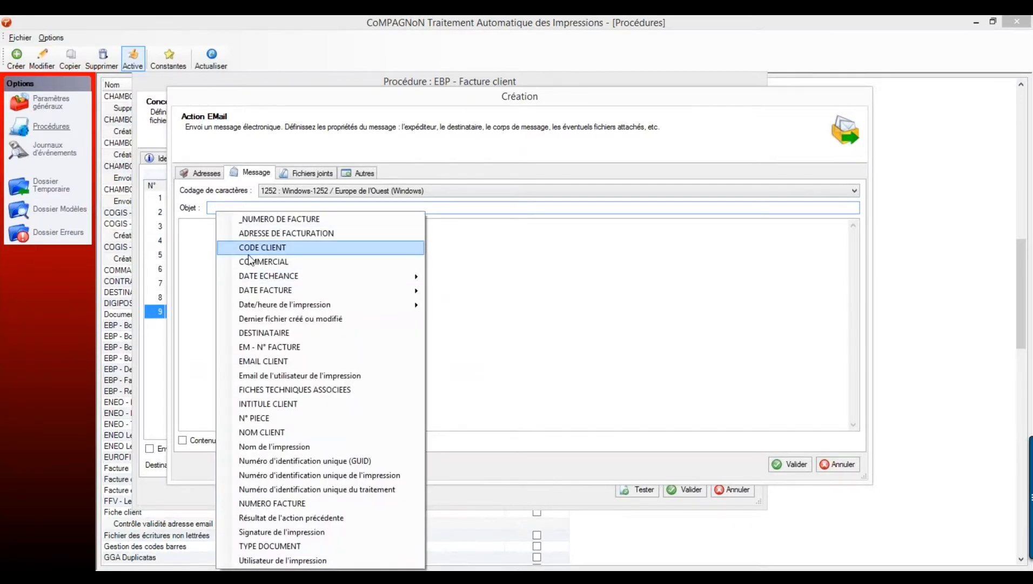
pyautogui.click(274, 253)
pyautogui.write('- ')
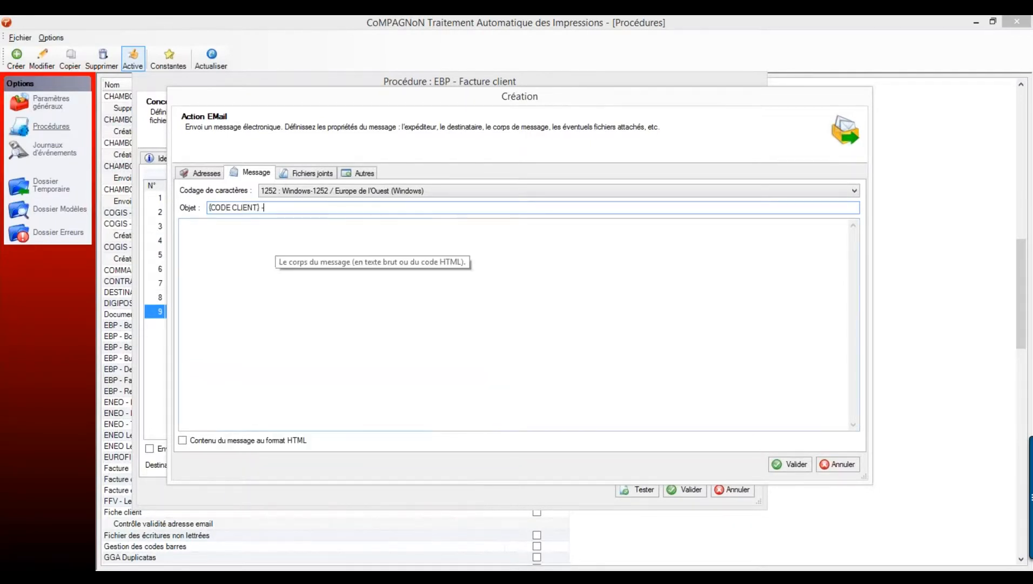
pyautogui.write('Votre')
pyautogui.hotkey('shift', 'F10')
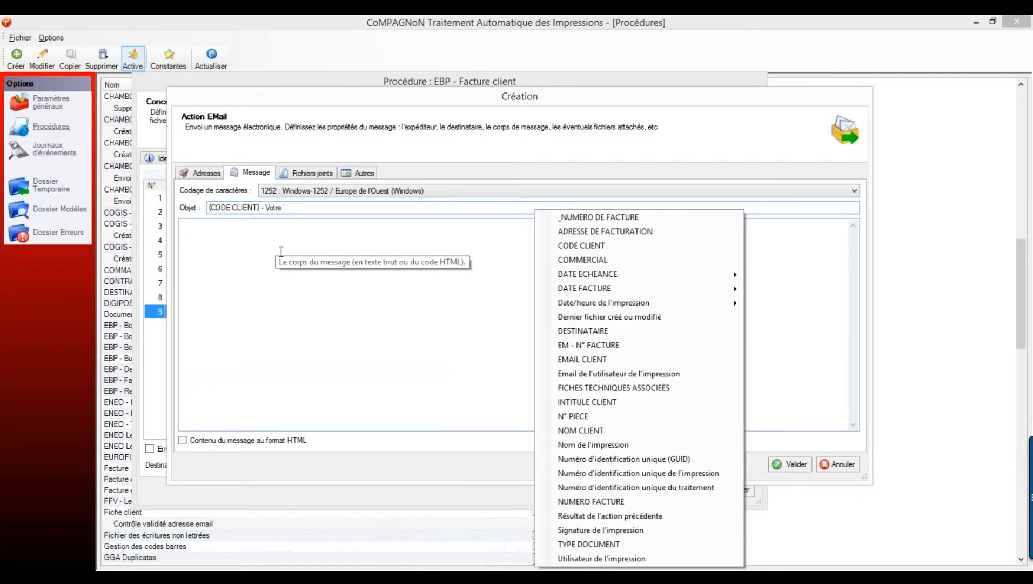
pyautogui.click(560, 551)
pyautogui.write('N°')
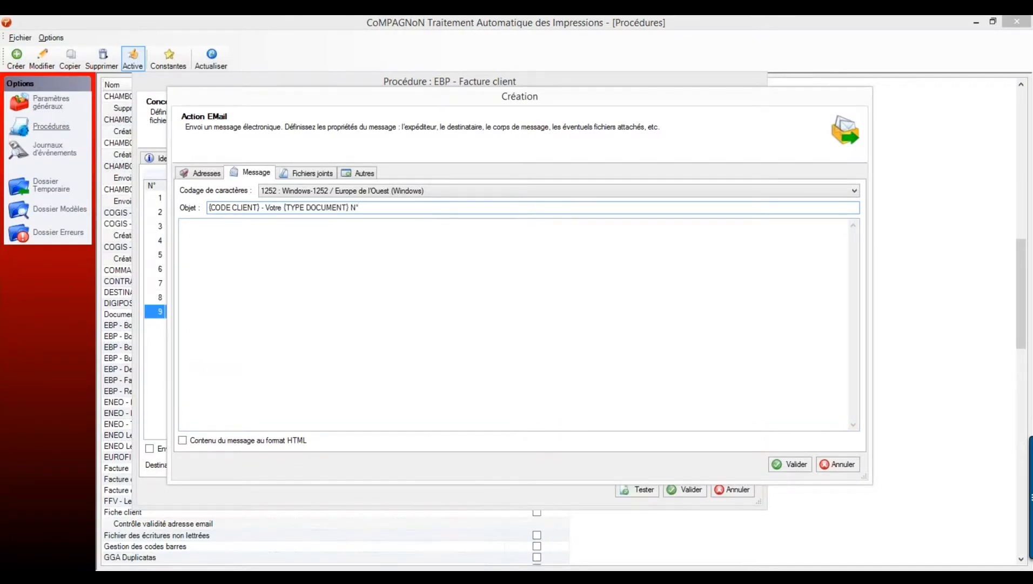
pyautogui.rightClick(373, 228)
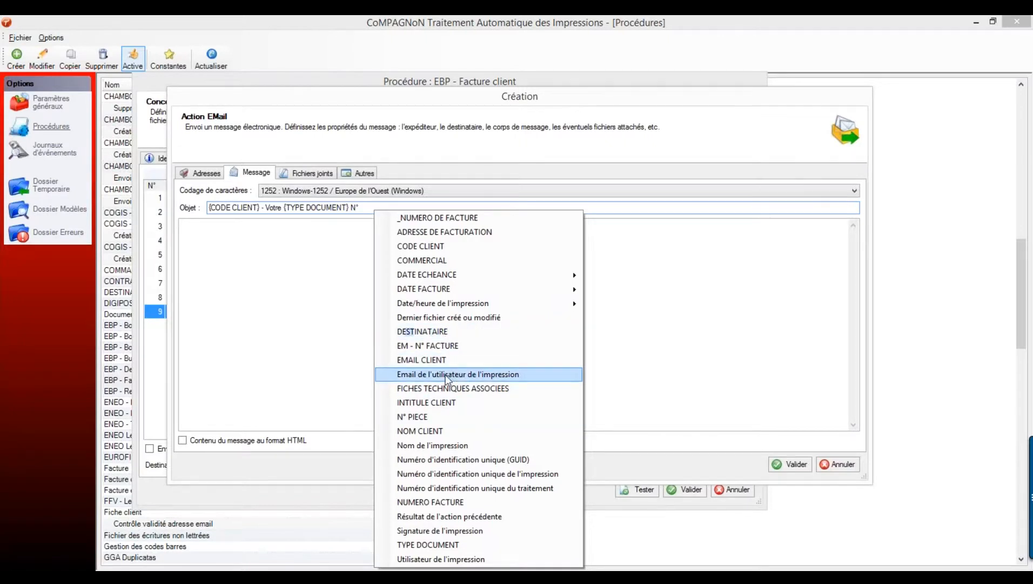
pyautogui.click(422, 416)
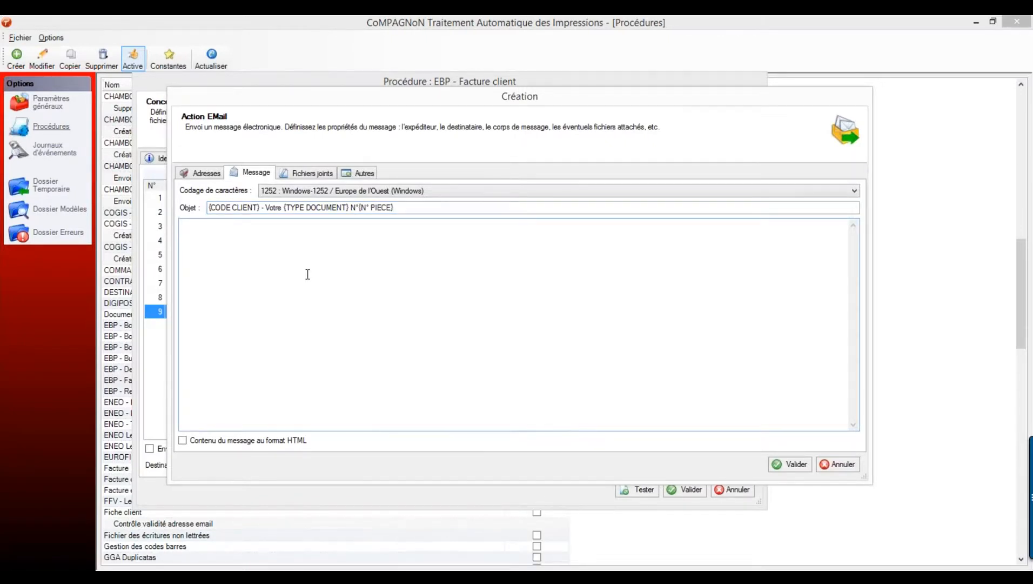
# - Write the body 'Cher client, Ci-joint votre {TYPE DOCUMENT} N°{N° PIECE}'
pyautogui.write('Cher client,')
pyautogui.press('Return')
pyautogui.press('Return')
pyautogui.write('Cher client,  CI')
pyautogui.write('-joint votre')
pyautogui.rightClick(520, 562)
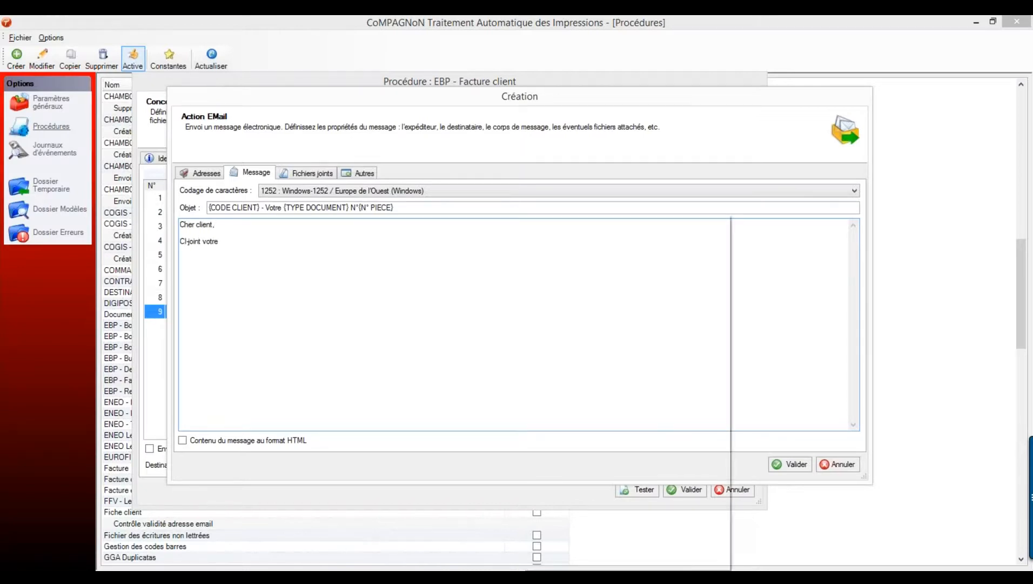
pyautogui.click(611, 548)
pyautogui.write('N°')
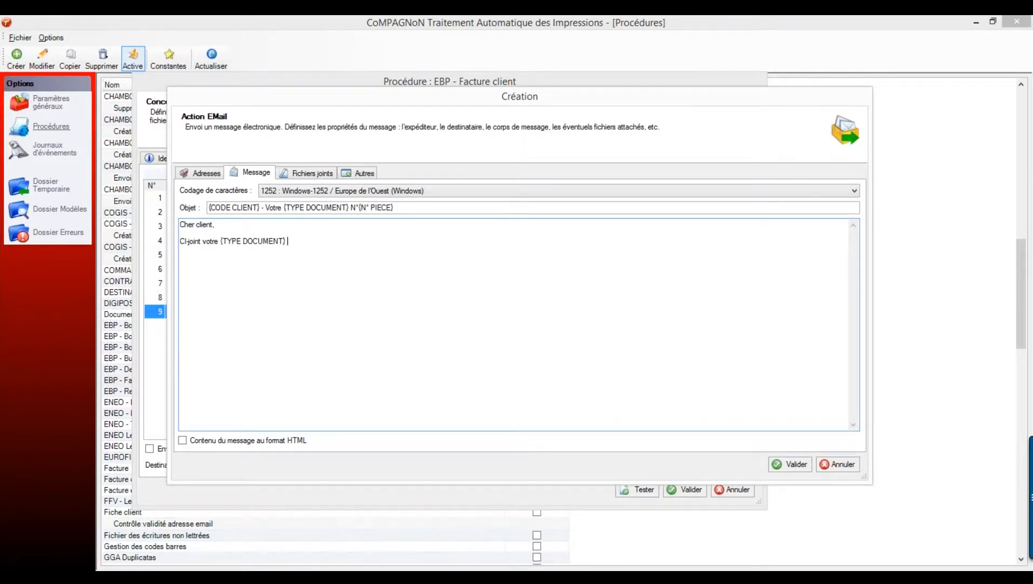
pyautogui.rightClick(519, 562)
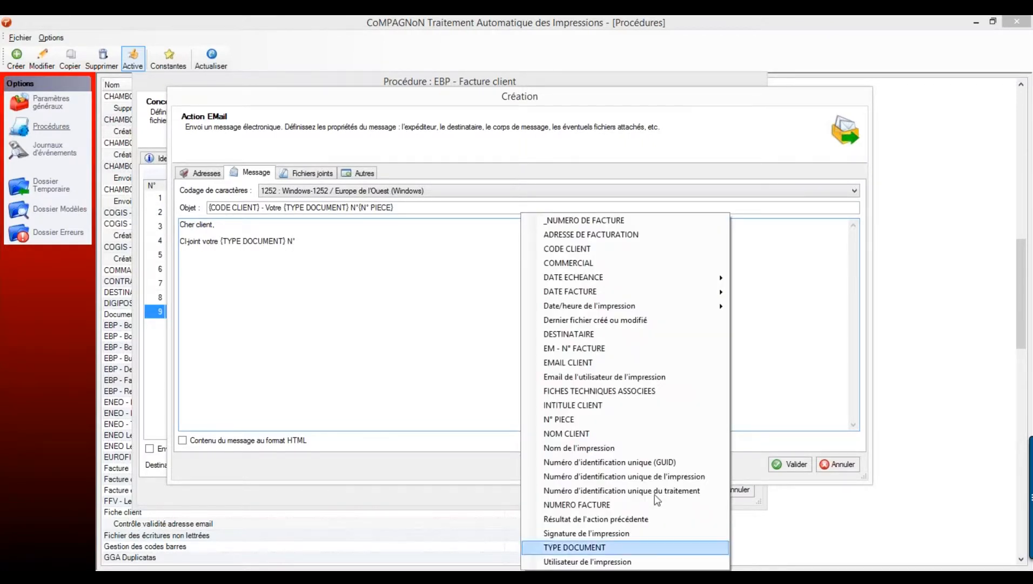
pyautogui.click(562, 419)
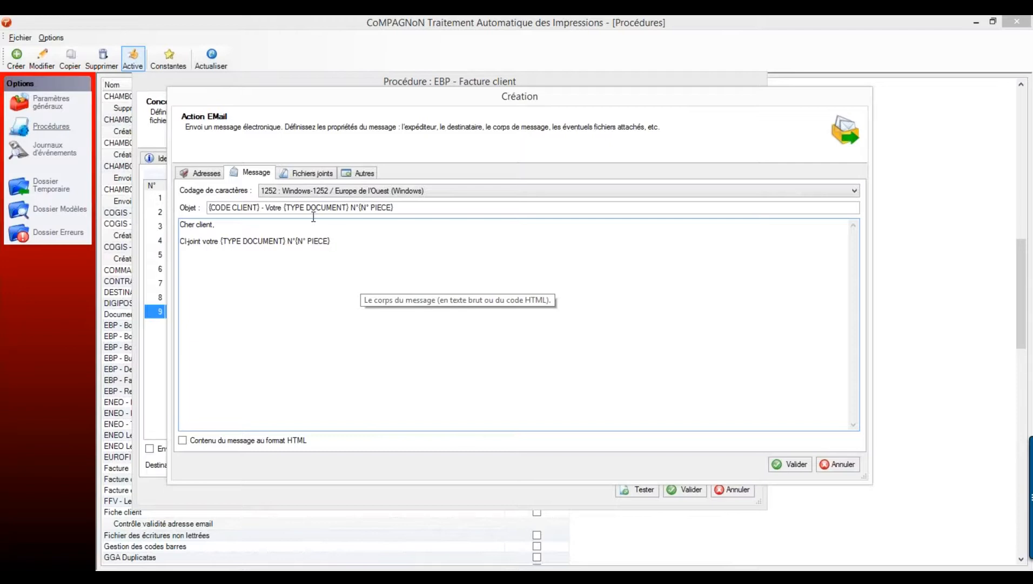
pyautogui.click(307, 172)
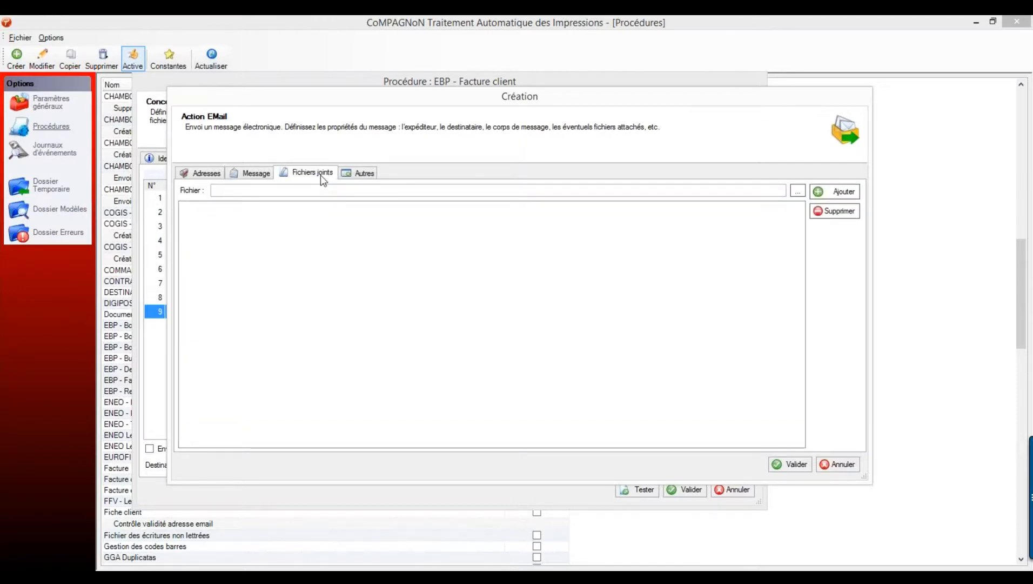
# - Add [Dernier fichier créé ou modifié] to the email's attachments list, cancelling the disk browser
pyautogui.rightClick(322, 192)
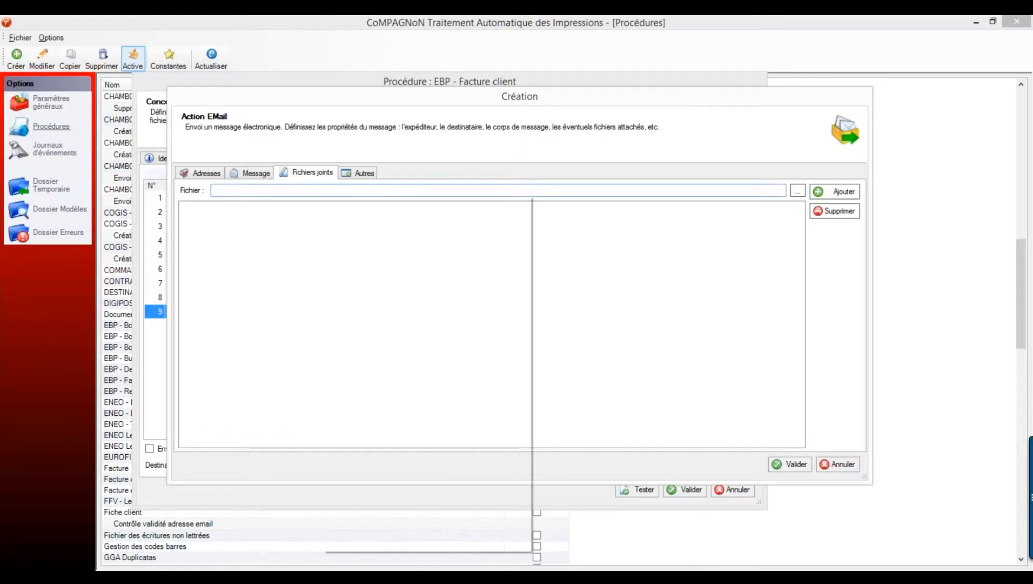
pyautogui.click(400, 303)
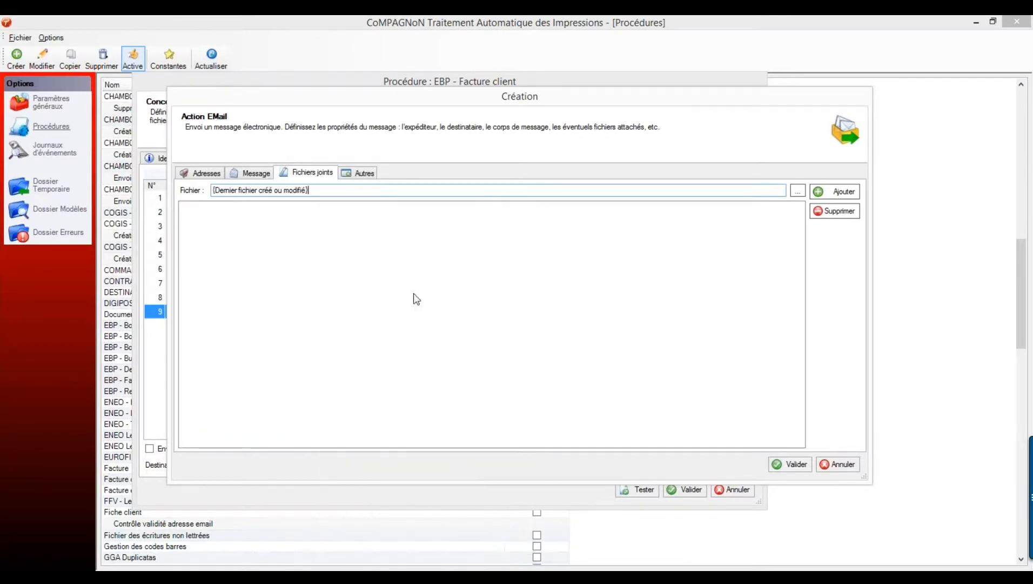
pyautogui.click(818, 195)
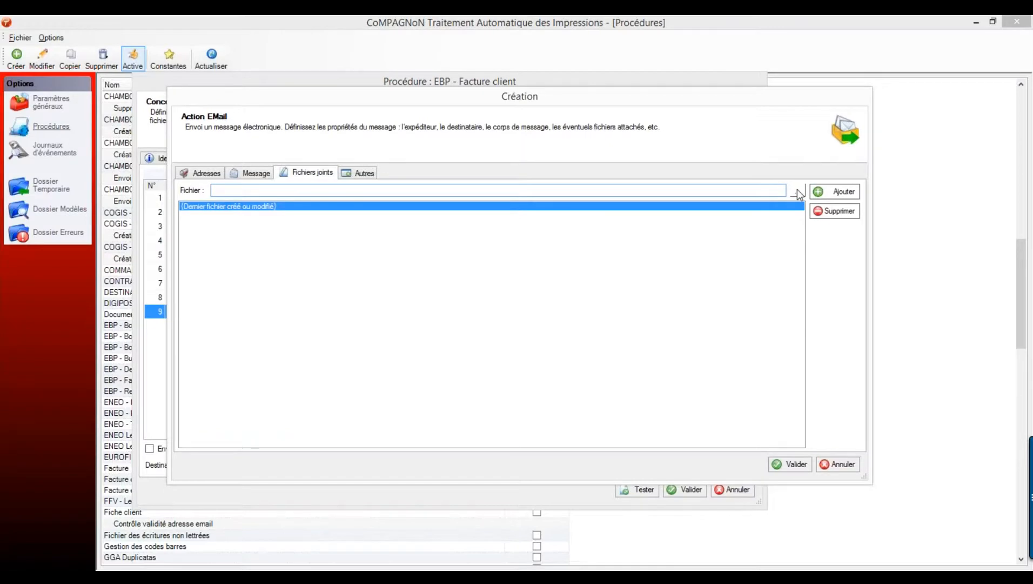
pyautogui.click(798, 190)
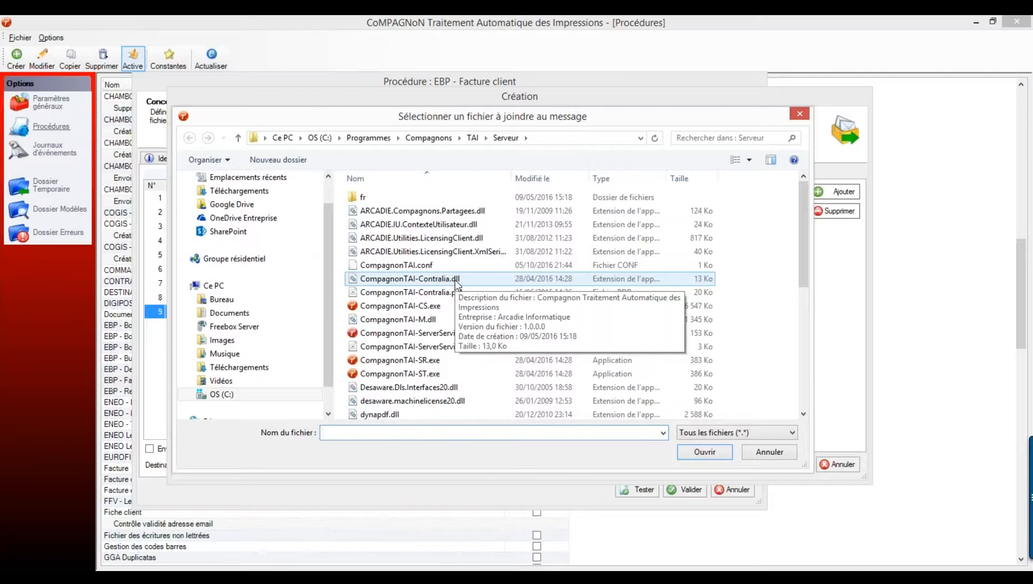
pyautogui.click(759, 452)
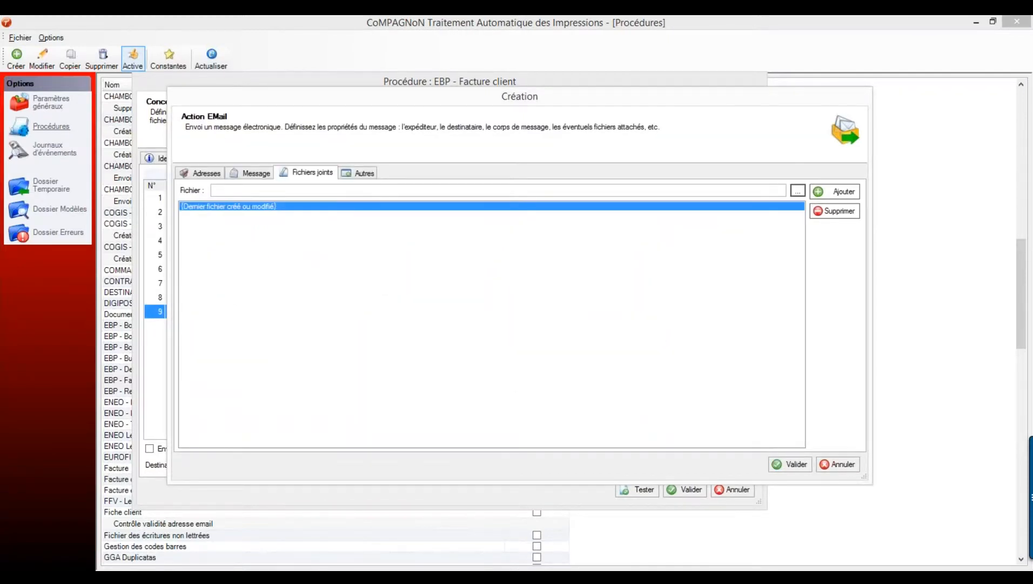
pyautogui.click(365, 174)
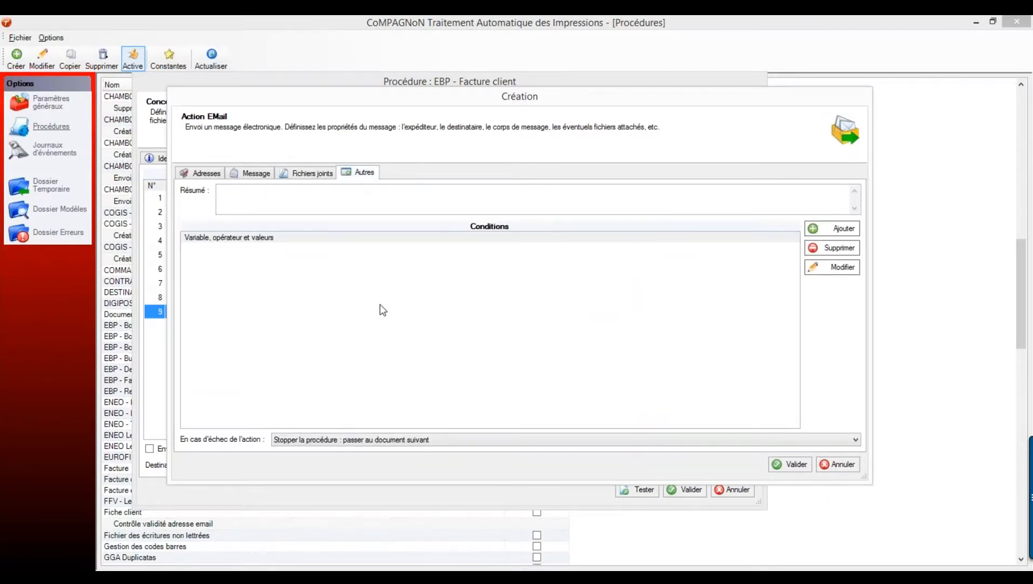
# - Add the condition EMAIL CLIENT différent de (vide) to the email action
pyautogui.click(216, 174)
pyautogui.moveTo(302, 259); pyautogui.dragTo(239, 258)
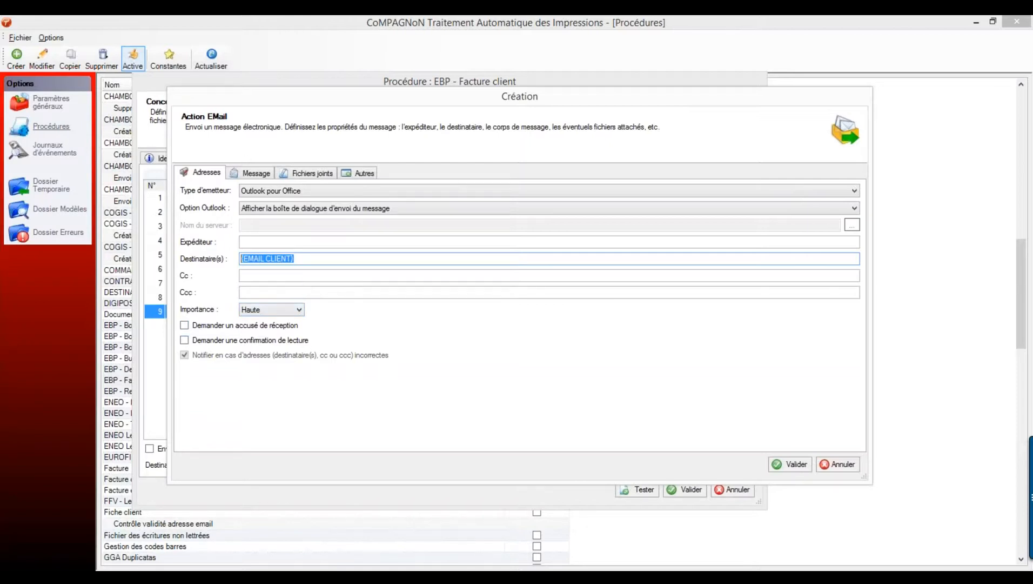
pyautogui.click(368, 174)
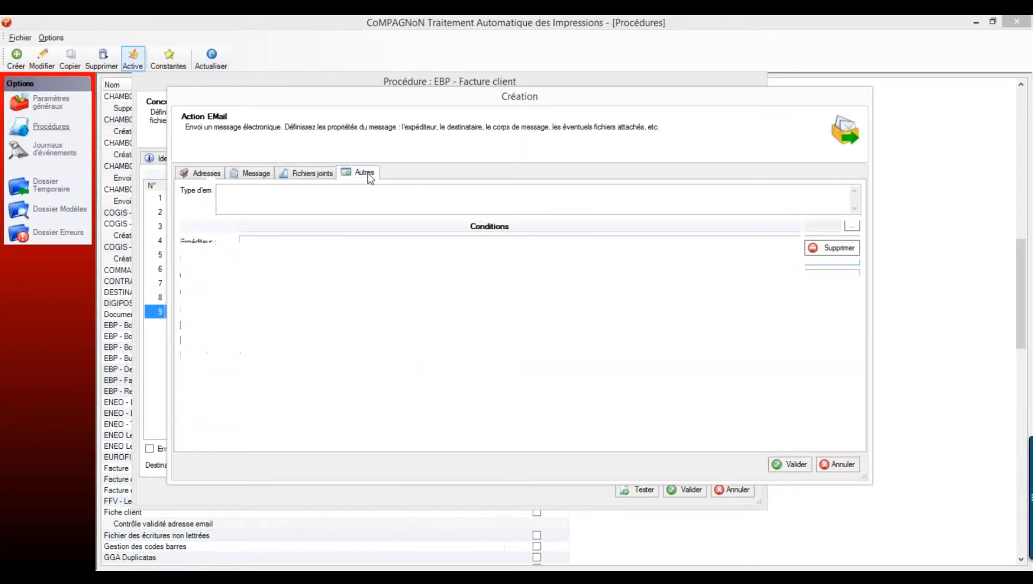
pyautogui.click(824, 232)
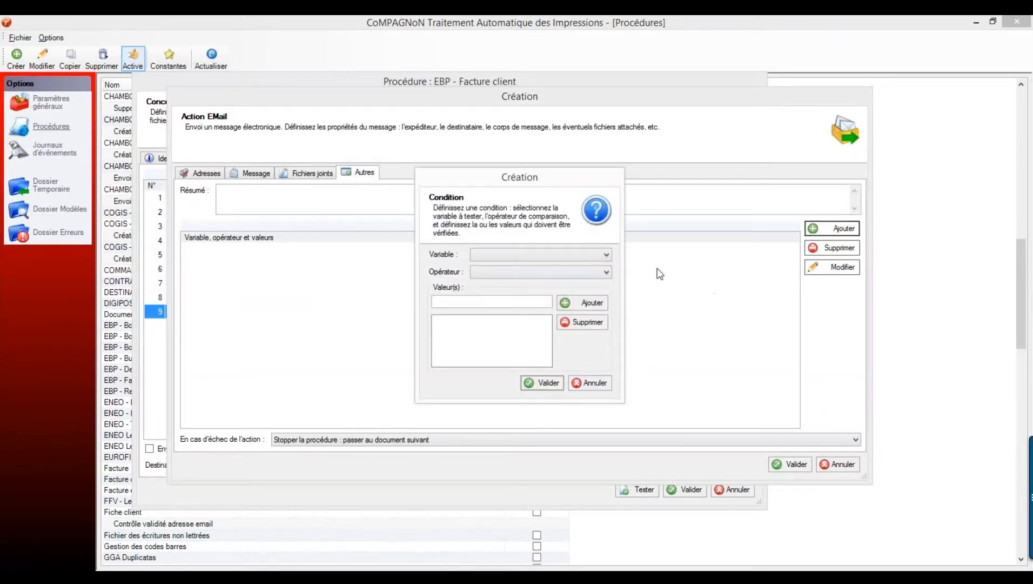
pyautogui.click(525, 253)
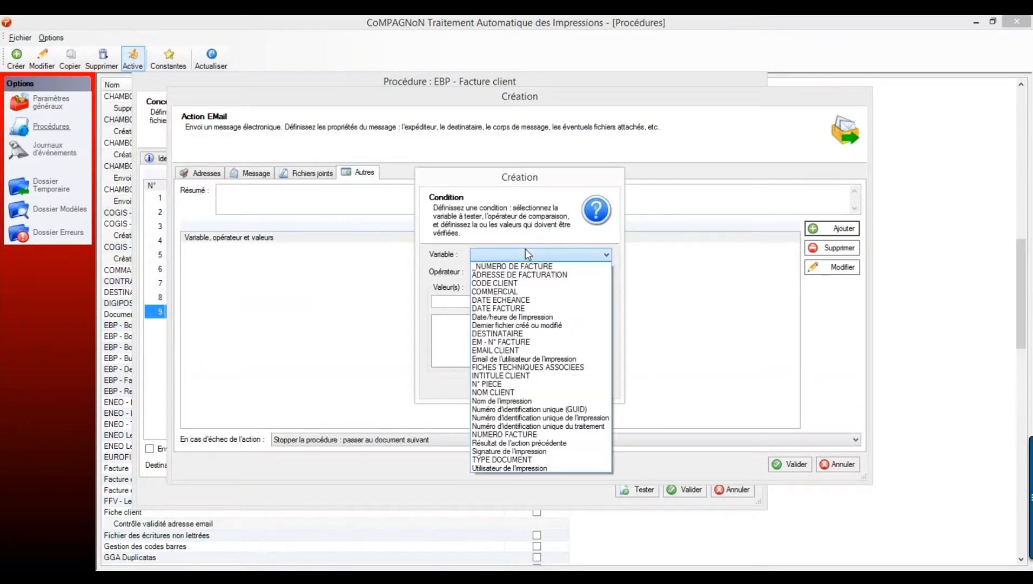
pyautogui.click(532, 349)
pyautogui.click(516, 272)
pyautogui.click(513, 289)
pyautogui.click(582, 303)
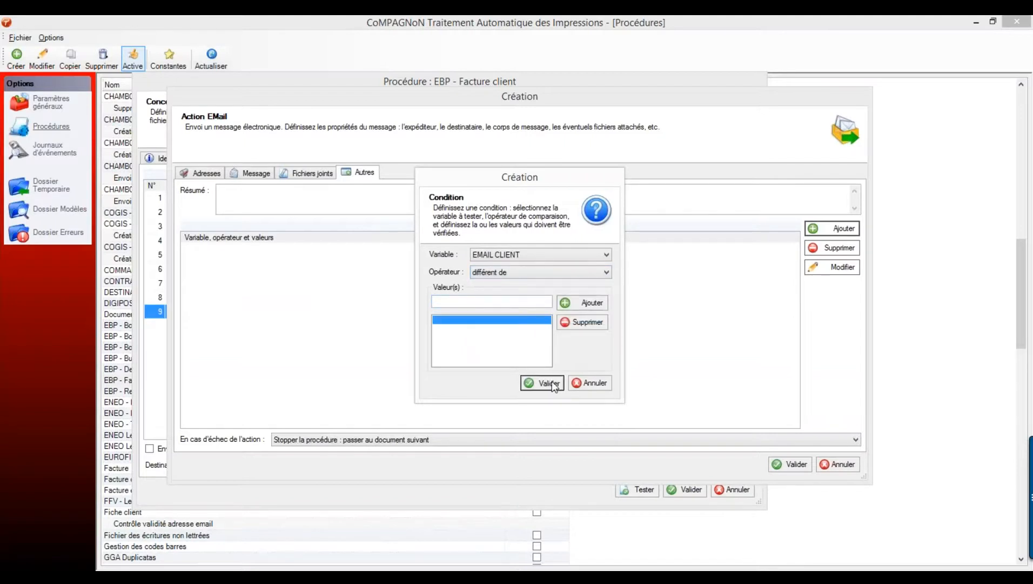
pyautogui.click(548, 382)
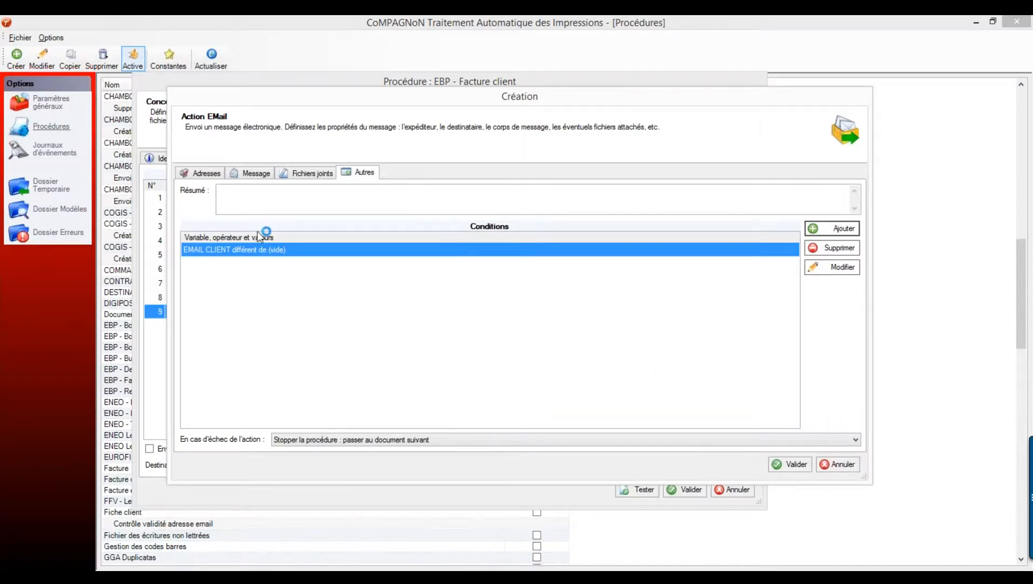
# - Enter the company's sender e-mail address in the Expéditeur field
pyautogui.click(199, 172)
pyautogui.click(257, 241)
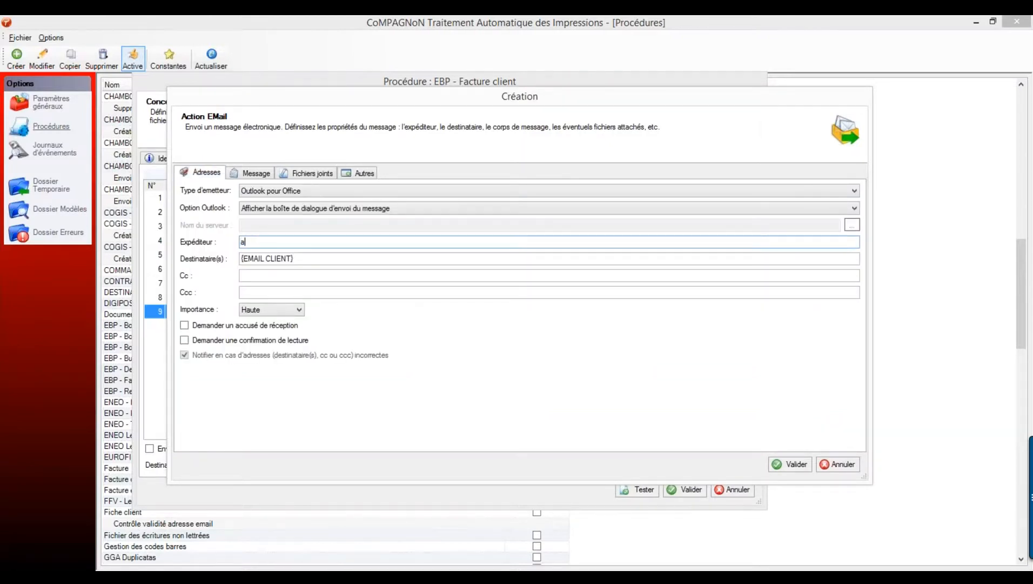
# - Save the e-mail action as row 10 and begin adding a new action after it
pyautogui.click(792, 464)
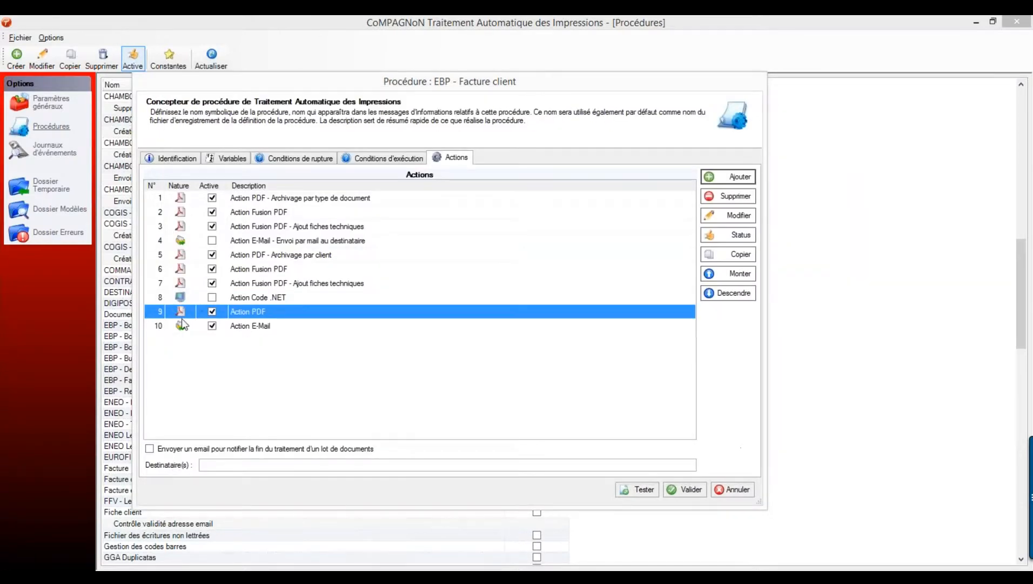
pyautogui.click(274, 326)
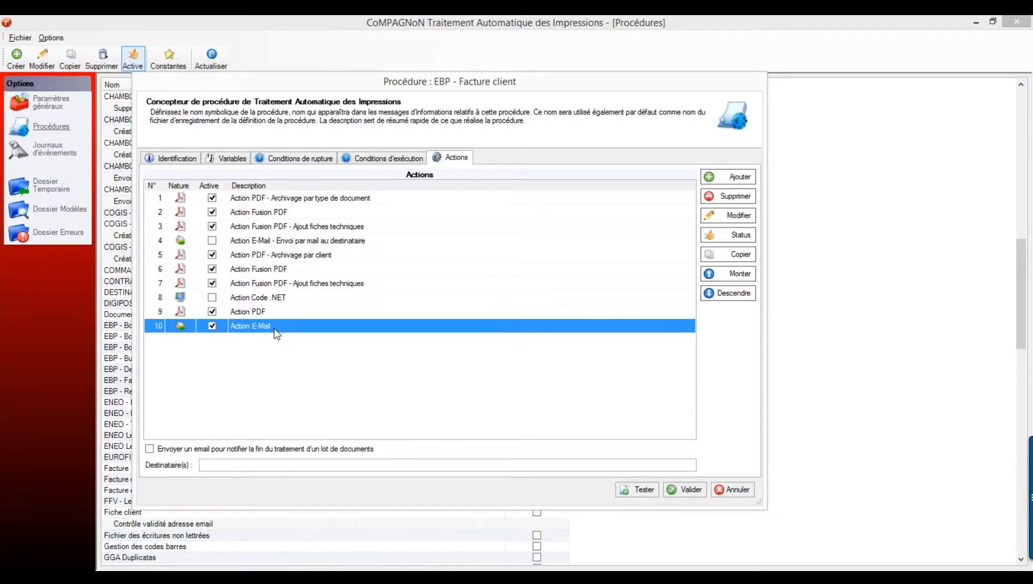
pyautogui.click(739, 177)
# - Create a print action on the Canon iR C2880/C3380 PCL5c printing the first and other pages
pyautogui.click(390, 286)
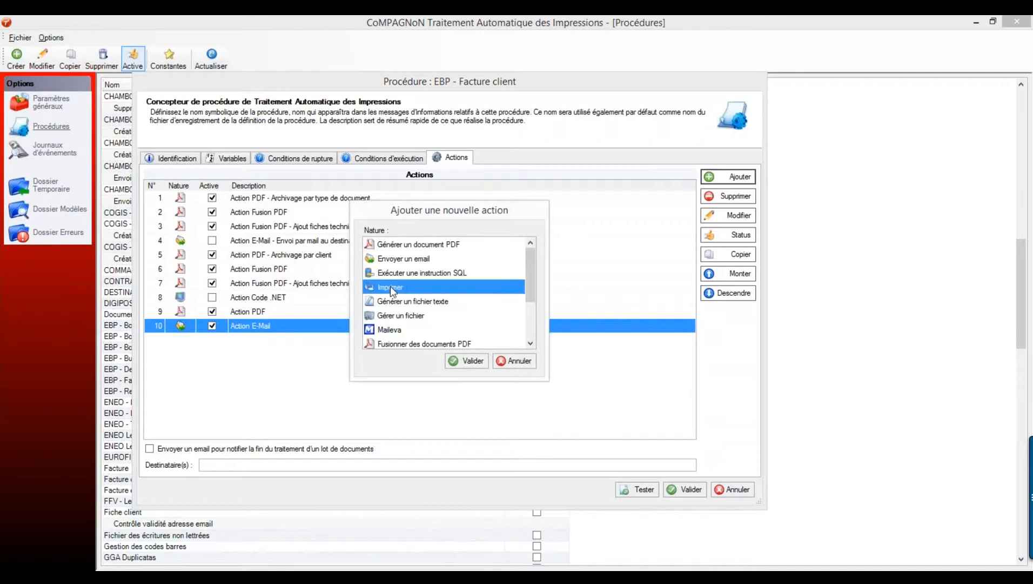
pyautogui.click(467, 361)
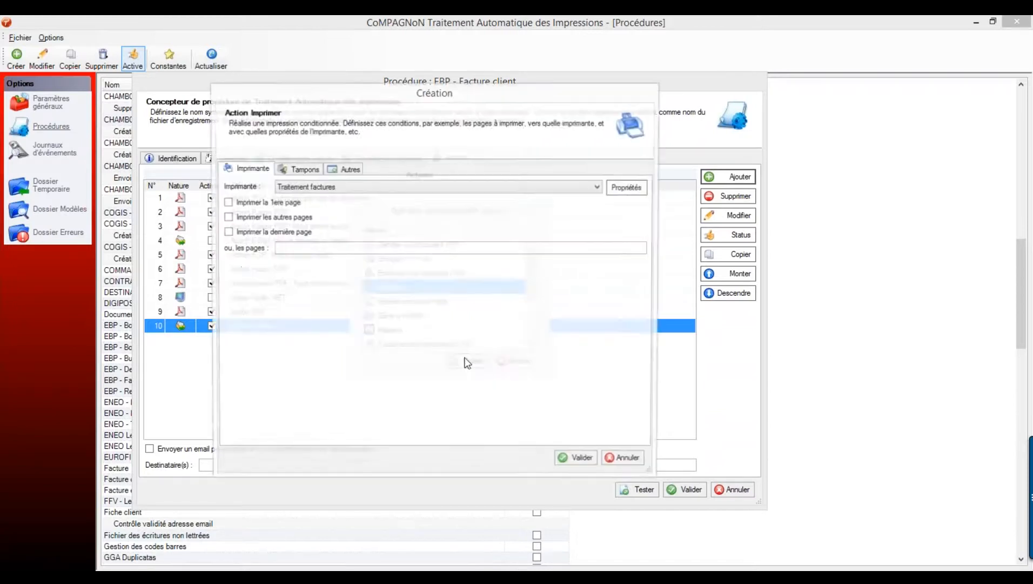
pyautogui.click(334, 188)
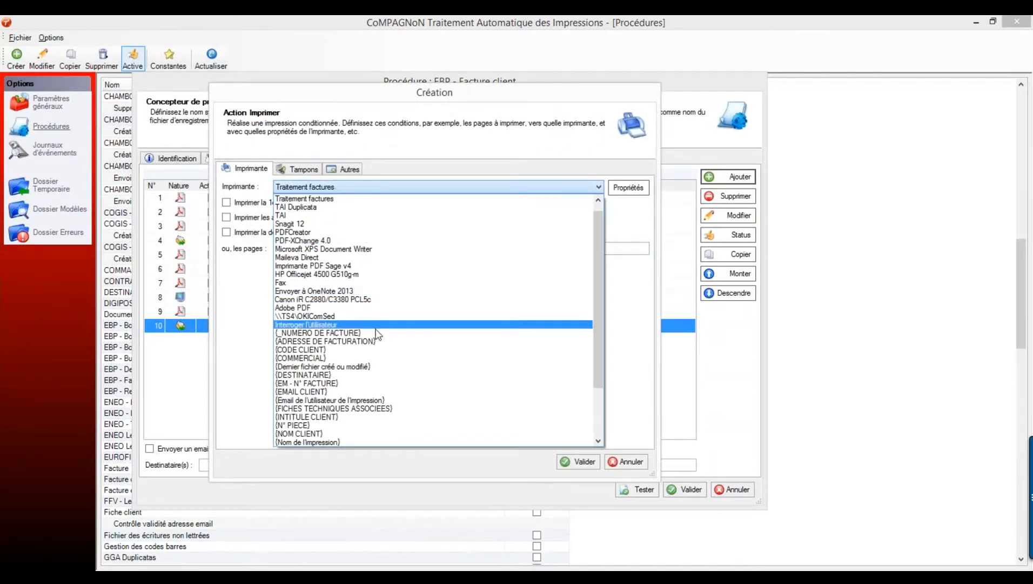
pyautogui.click(347, 300)
pyautogui.click(280, 202)
pyautogui.click(273, 218)
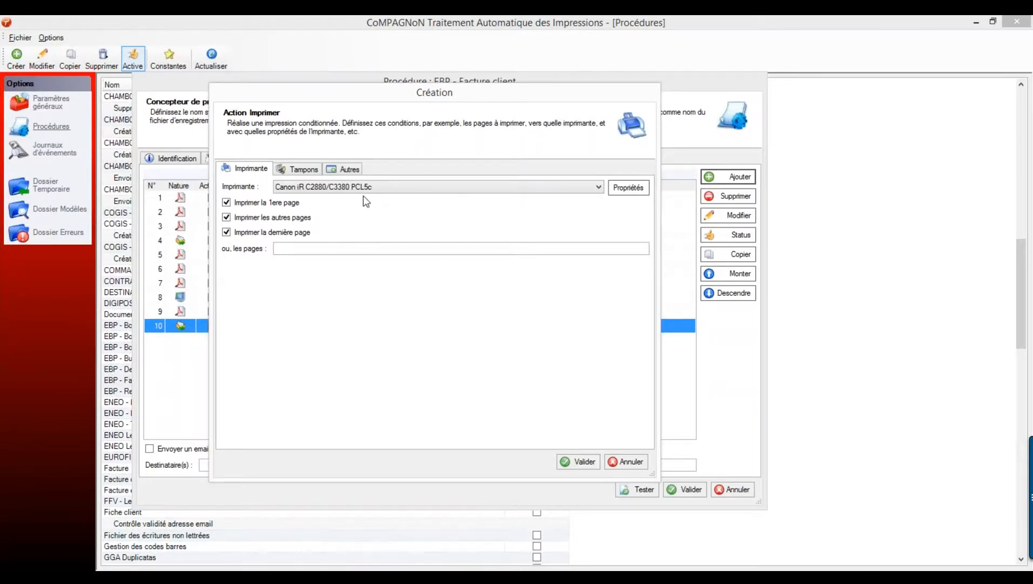
# - Add the condition EMAIL CLIENT égal à (vide) and save the print action
pyautogui.click(347, 168)
pyautogui.click(607, 223)
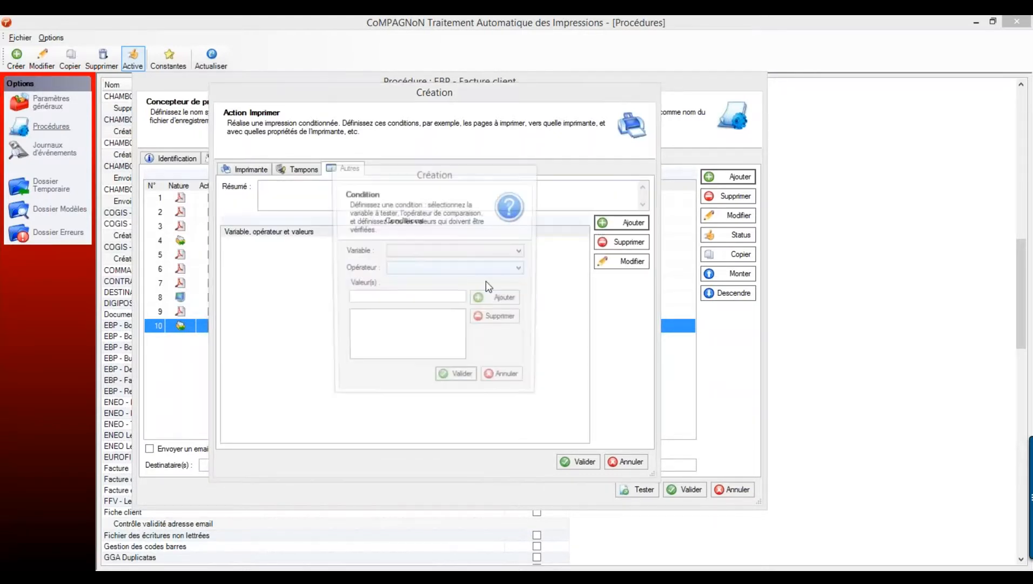
pyautogui.click(433, 252)
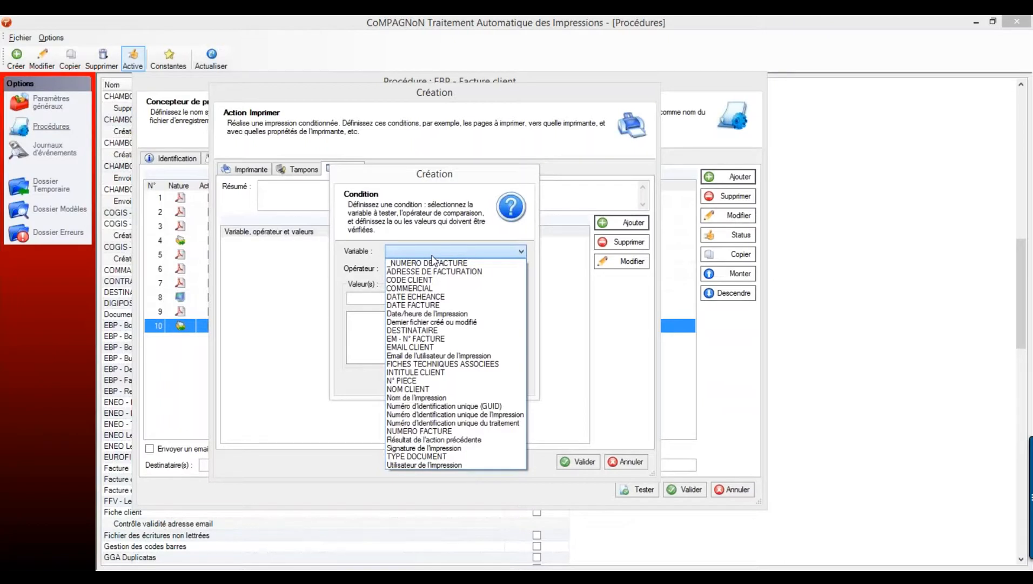
pyautogui.click(442, 346)
pyautogui.click(427, 268)
pyautogui.click(409, 279)
pyautogui.click(489, 299)
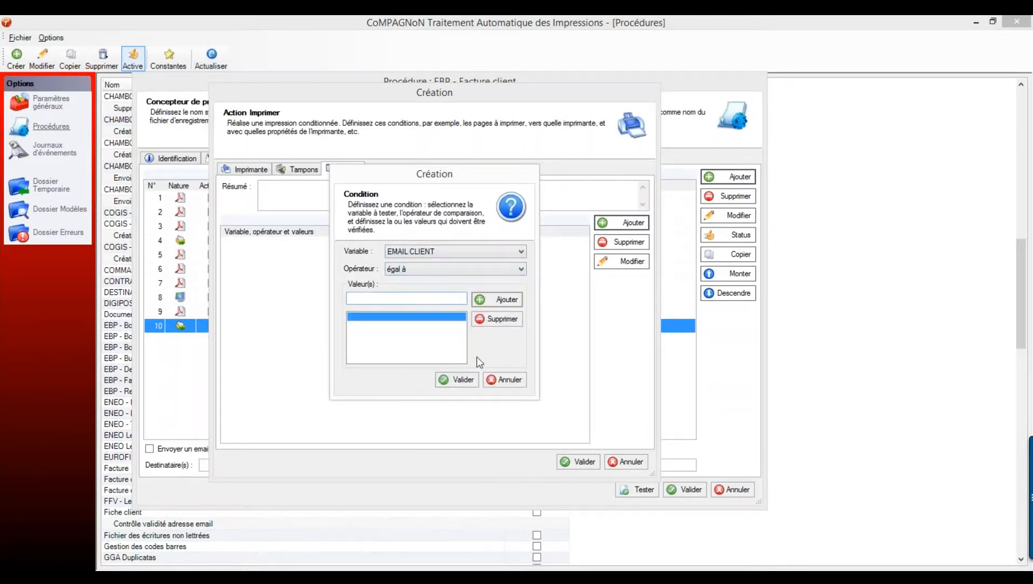
pyautogui.click(464, 380)
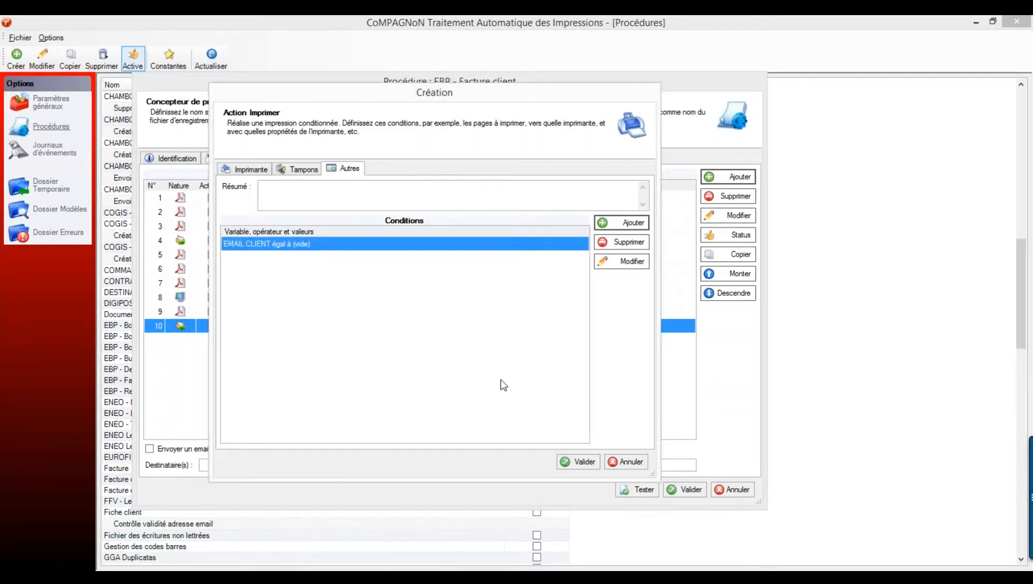
pyautogui.click(580, 461)
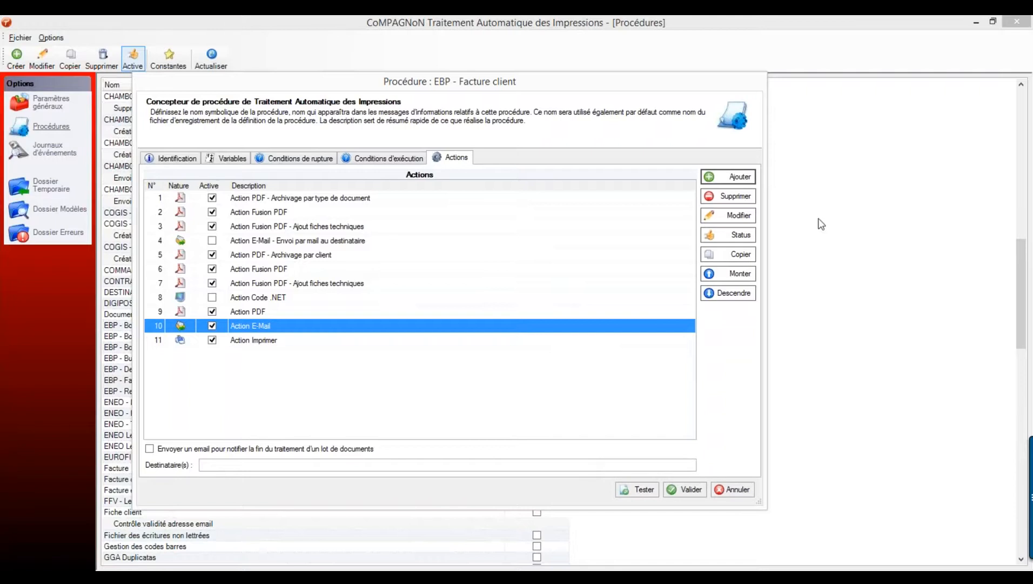
# - Begin another action and pick Exécuter une instruction SQL as its type
pyautogui.click(747, 177)
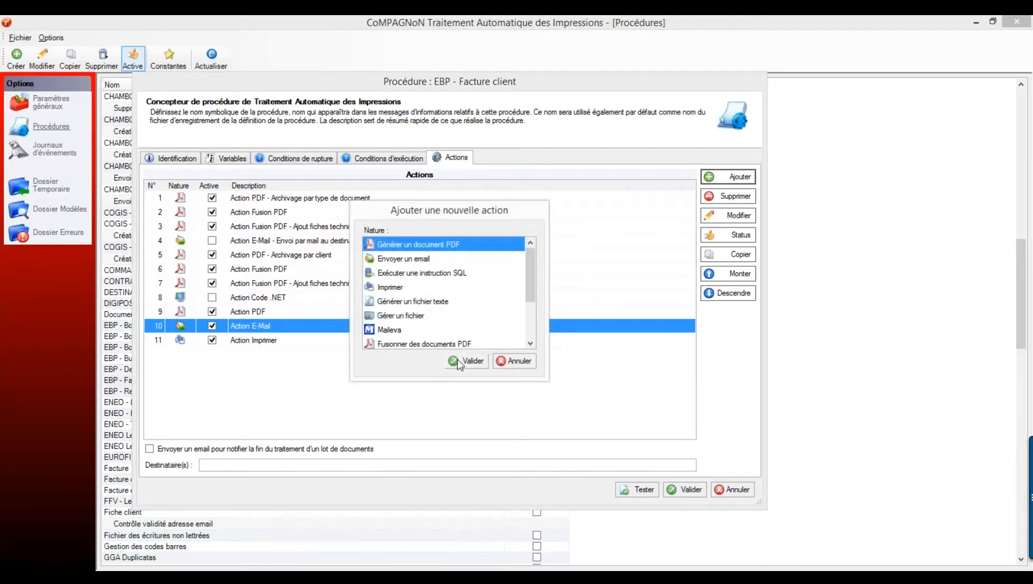
pyautogui.click(436, 273)
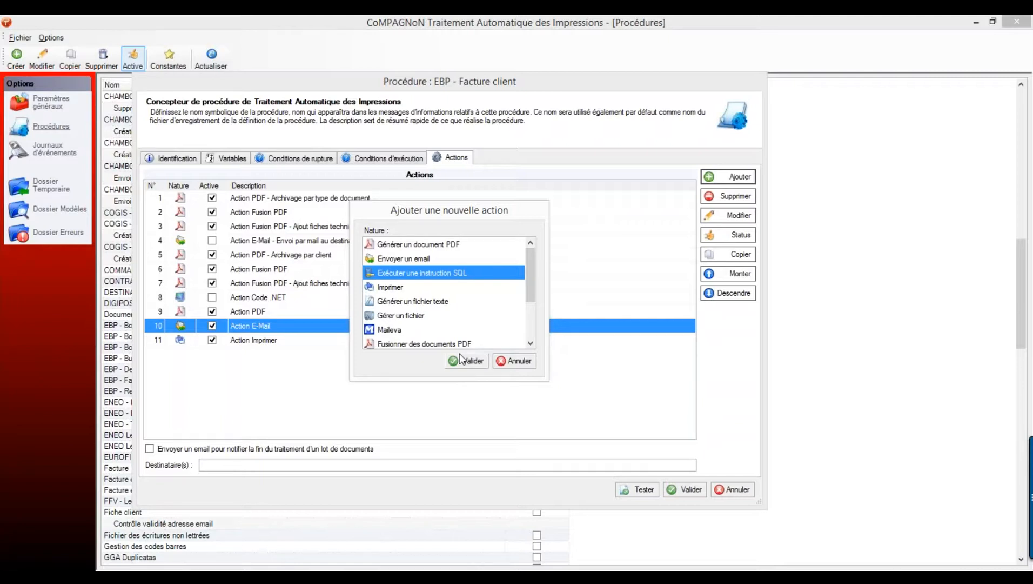
# - Draft an SQL action starting with INSERT INTO, then discard it without saving
pyautogui.click(463, 359)
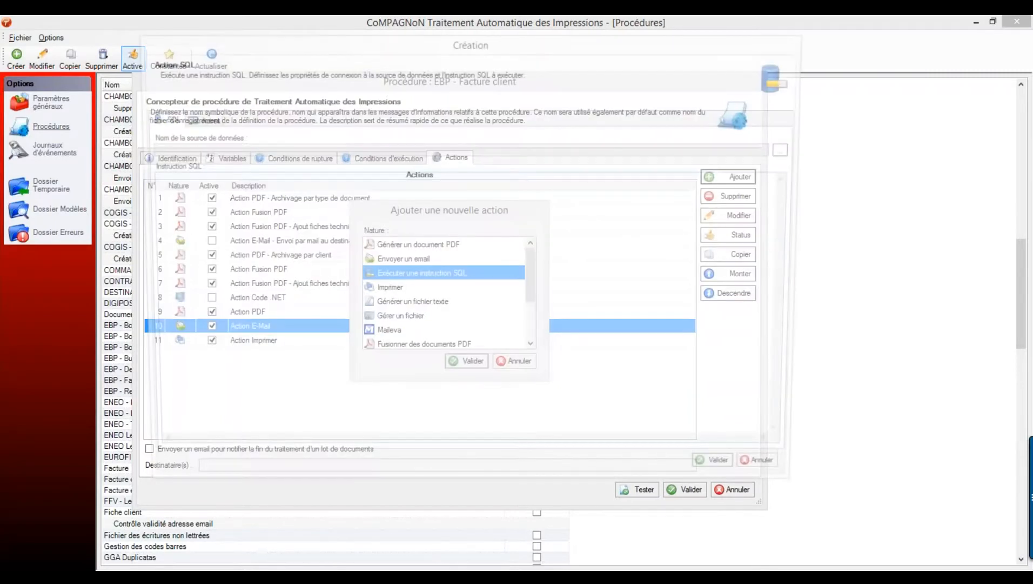
pyautogui.click(284, 224)
pyautogui.write('INSE')
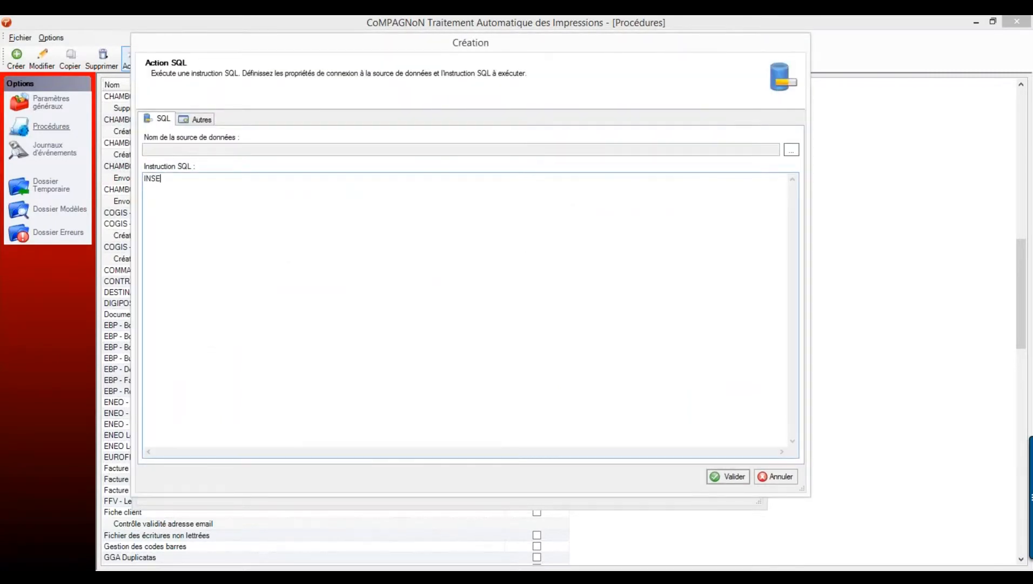
pyautogui.write('RT INTO')
pyautogui.click(776, 476)
pyautogui.click(720, 178)
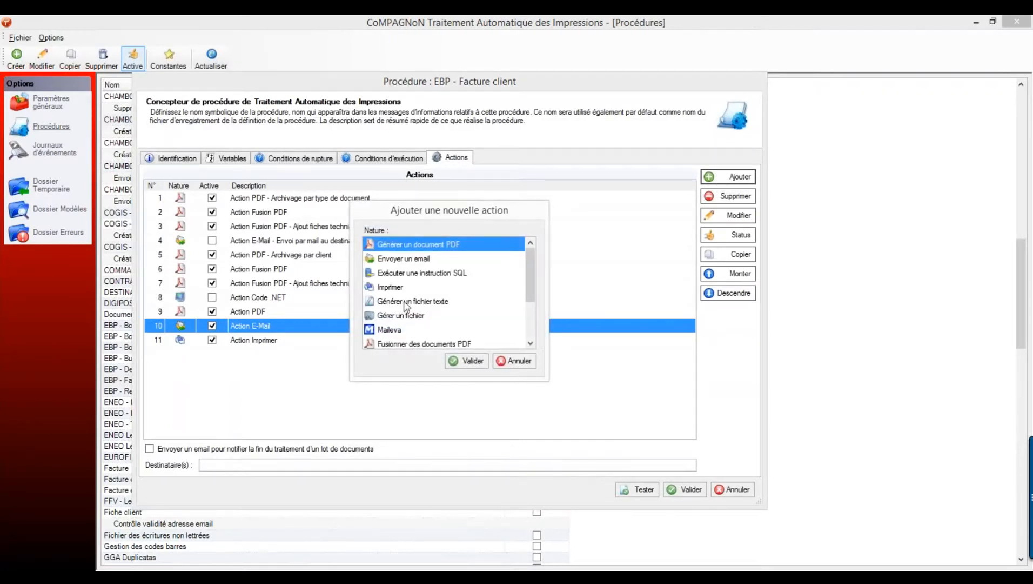
# - Open a Gérer un fichier action to review its Création options, then cancel it
pyautogui.click(406, 305)
pyautogui.click(409, 318)
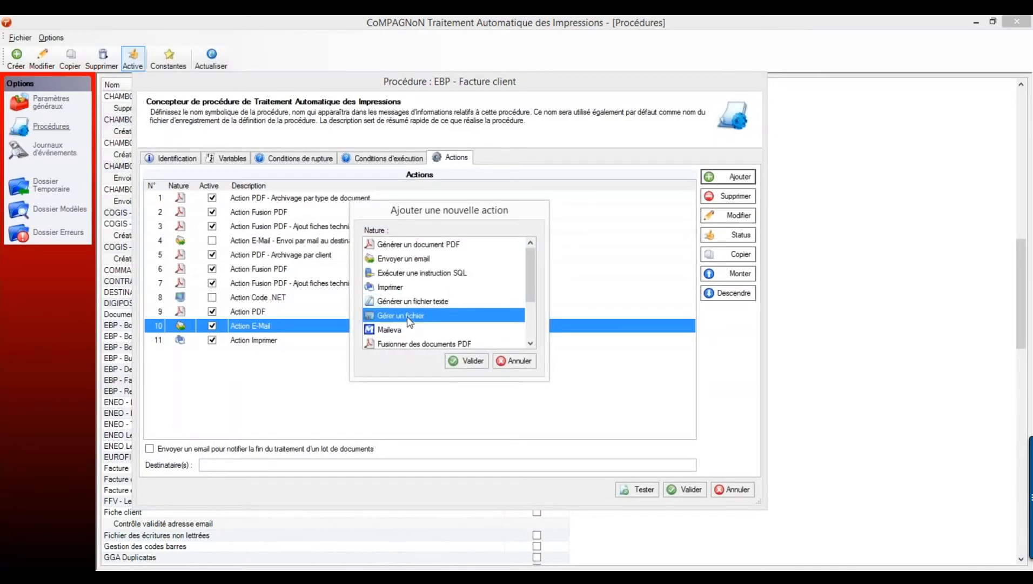
pyautogui.doubleClick(407, 316)
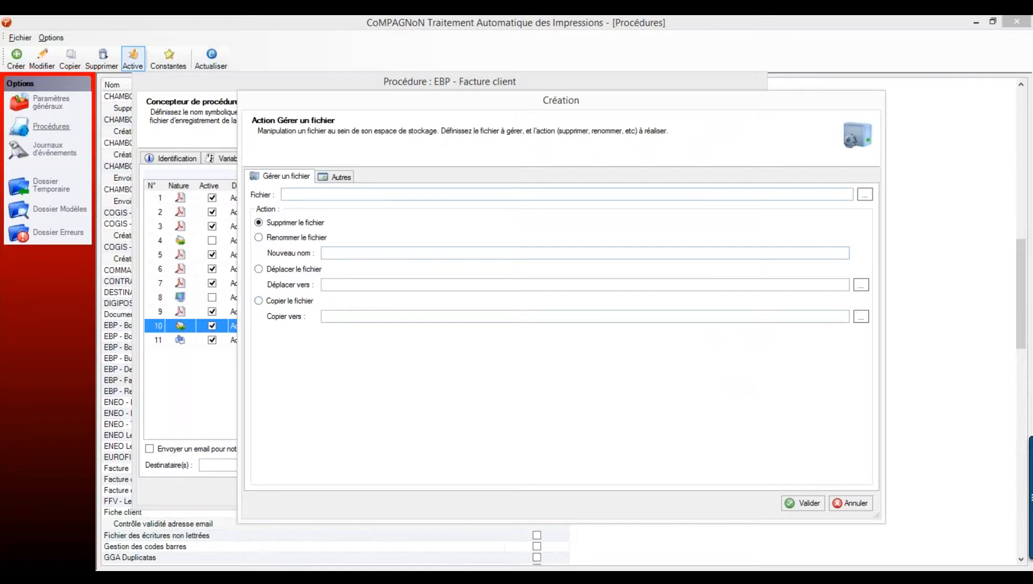
pyautogui.click(857, 503)
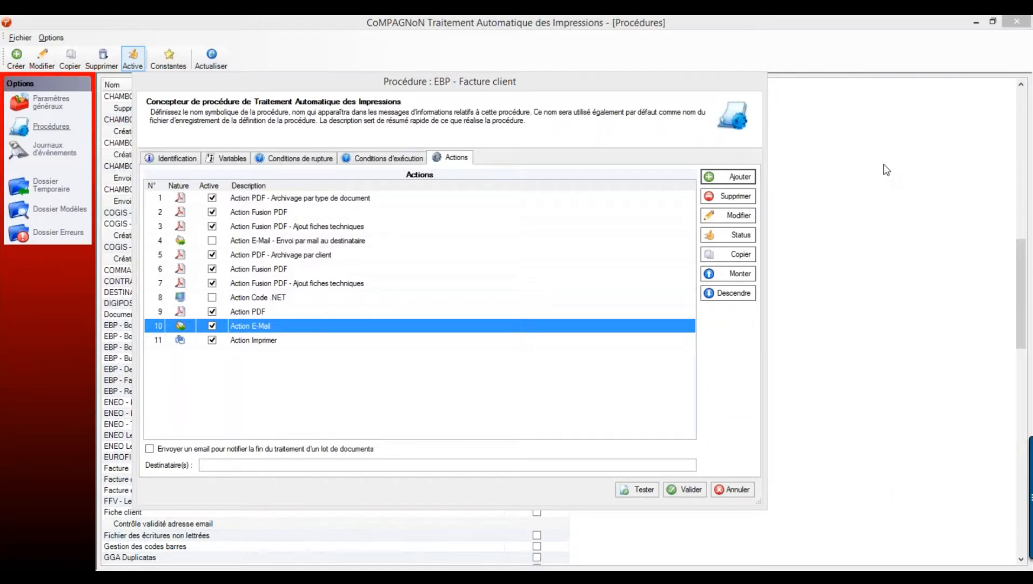
# - Begin a new action and select Fusionner des documents PDF in the Nature list
pyautogui.click(751, 176)
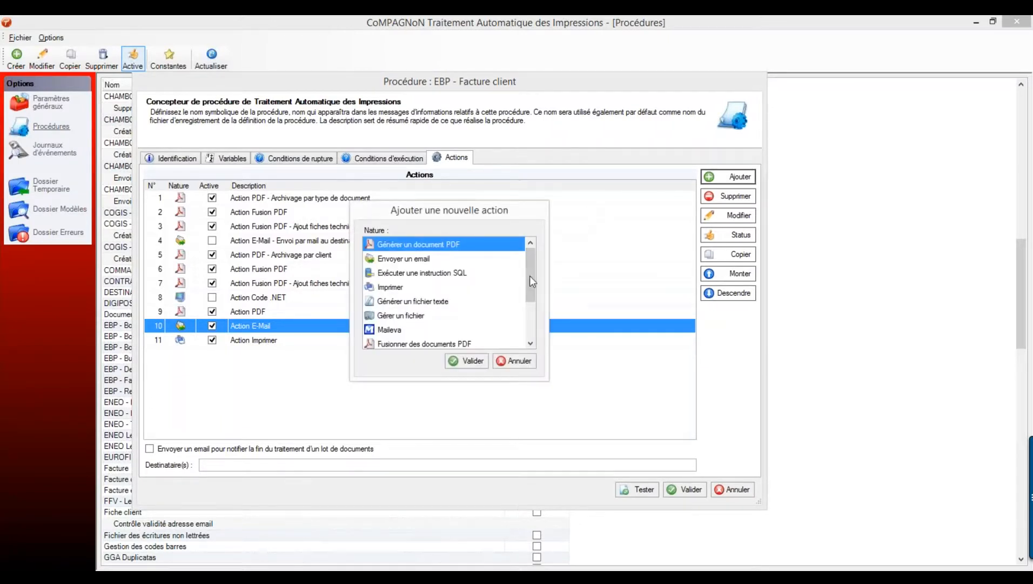
pyautogui.click(396, 329)
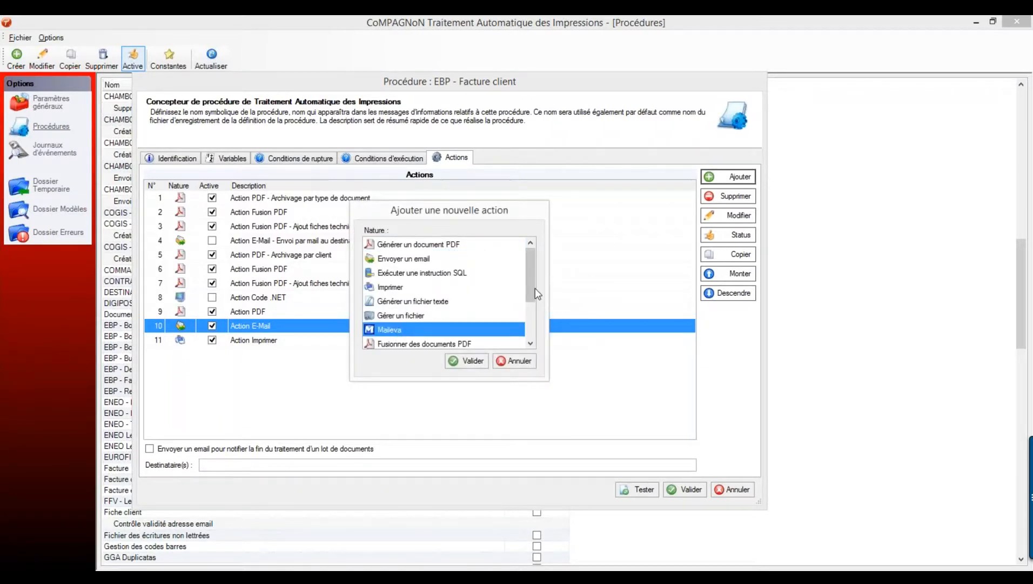
pyautogui.moveTo(533, 290); pyautogui.dragTo(539, 316)
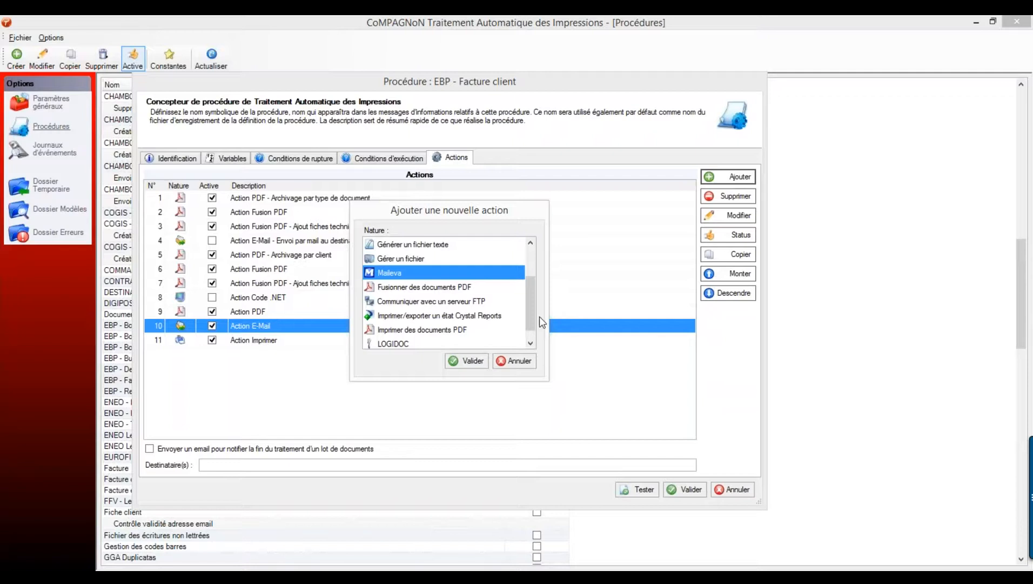
pyautogui.click(453, 288)
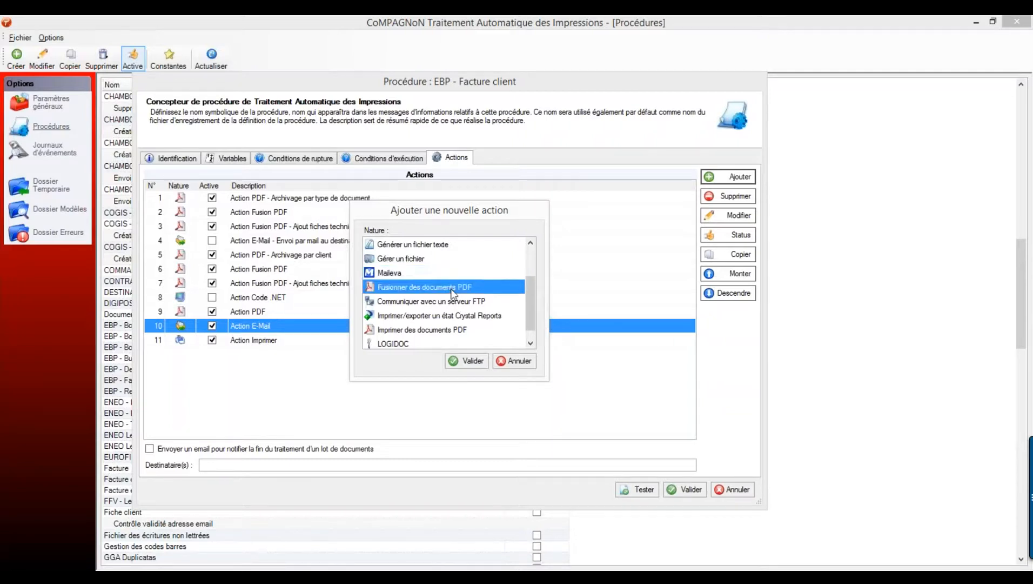
# - Merge the last created or modified file with C:\Archivage\CGV.pdf
pyautogui.click(468, 361)
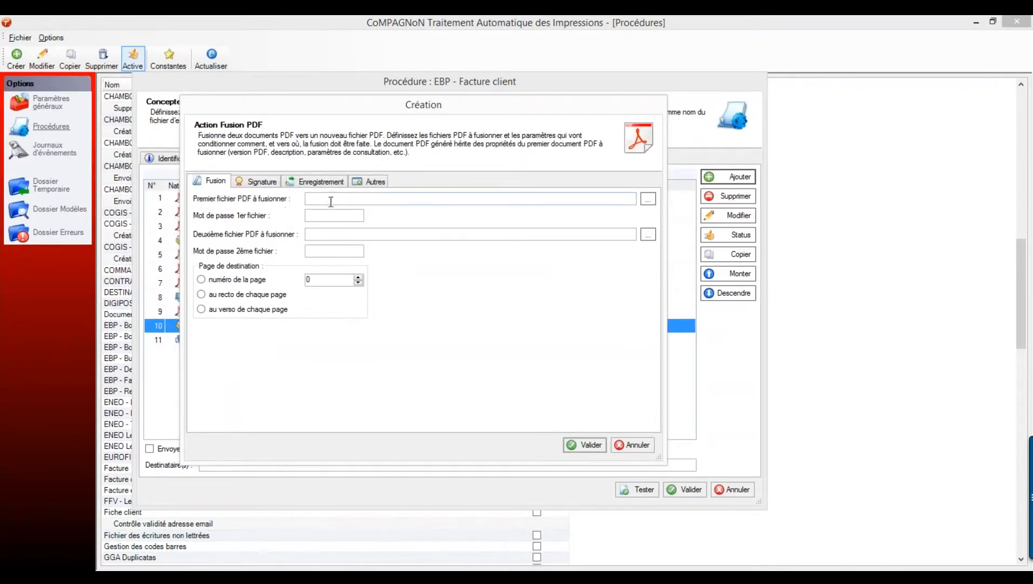
pyautogui.rightClick(357, 199)
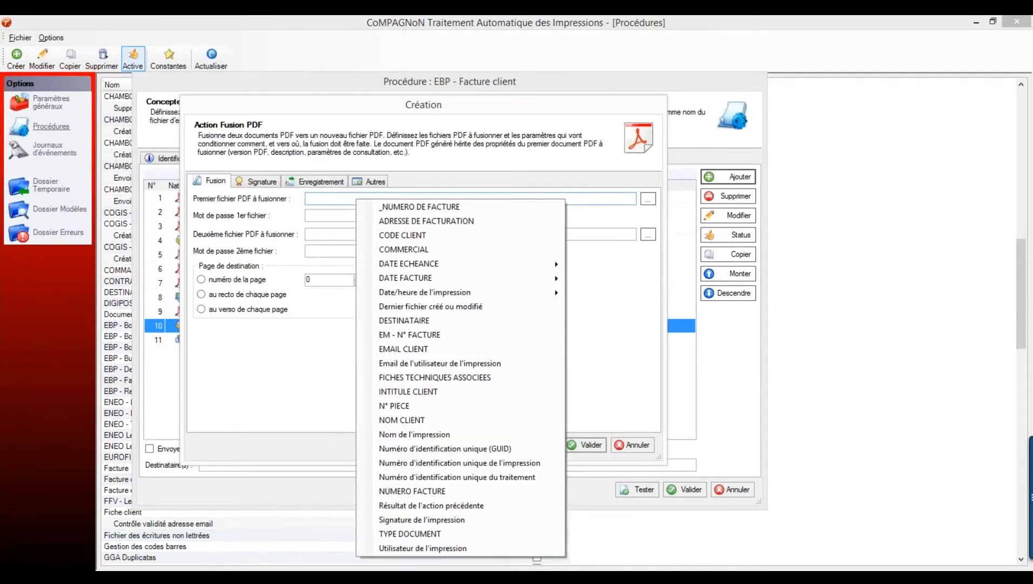
pyautogui.click(427, 307)
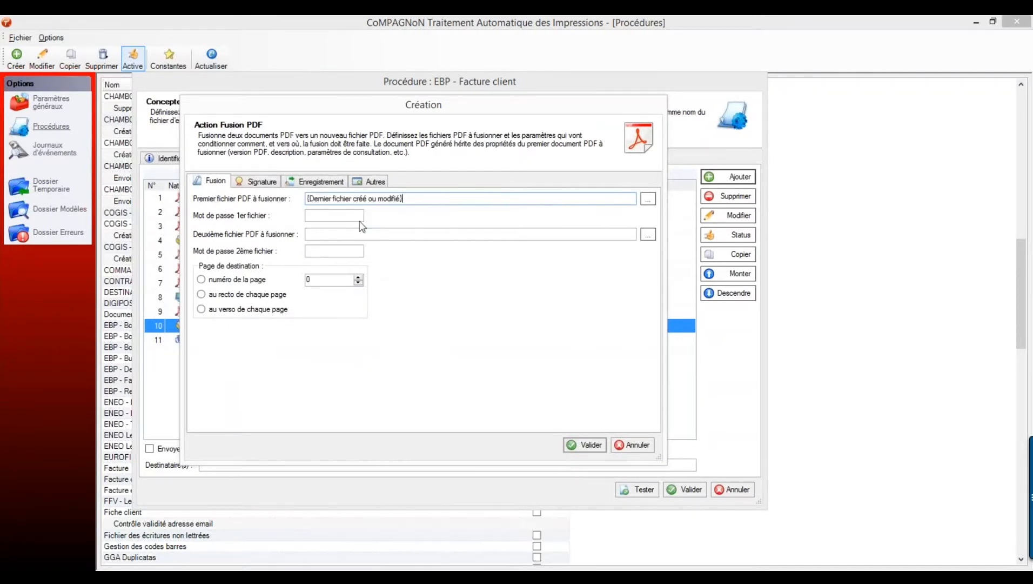
pyautogui.click(650, 234)
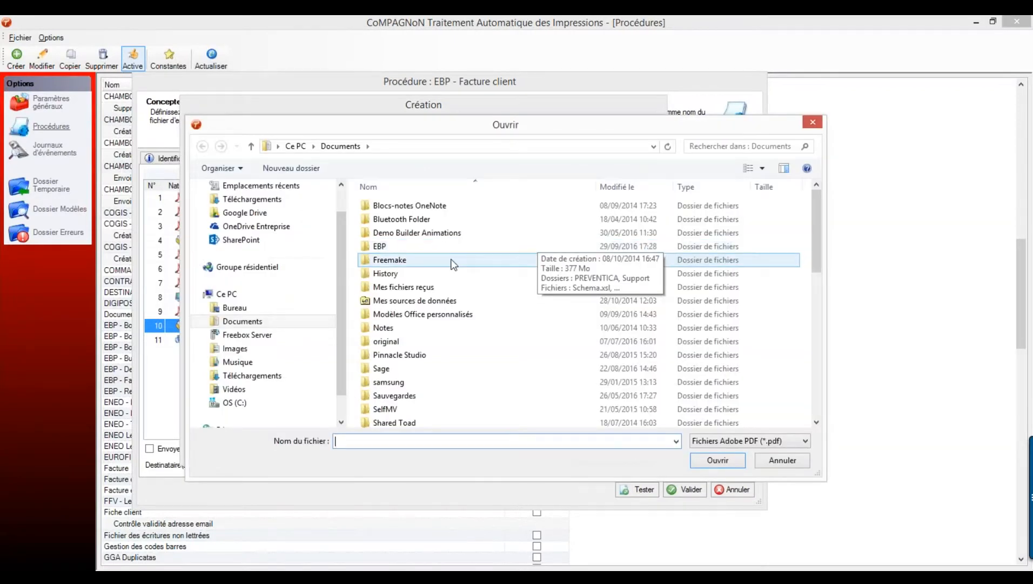
pyautogui.click(235, 402)
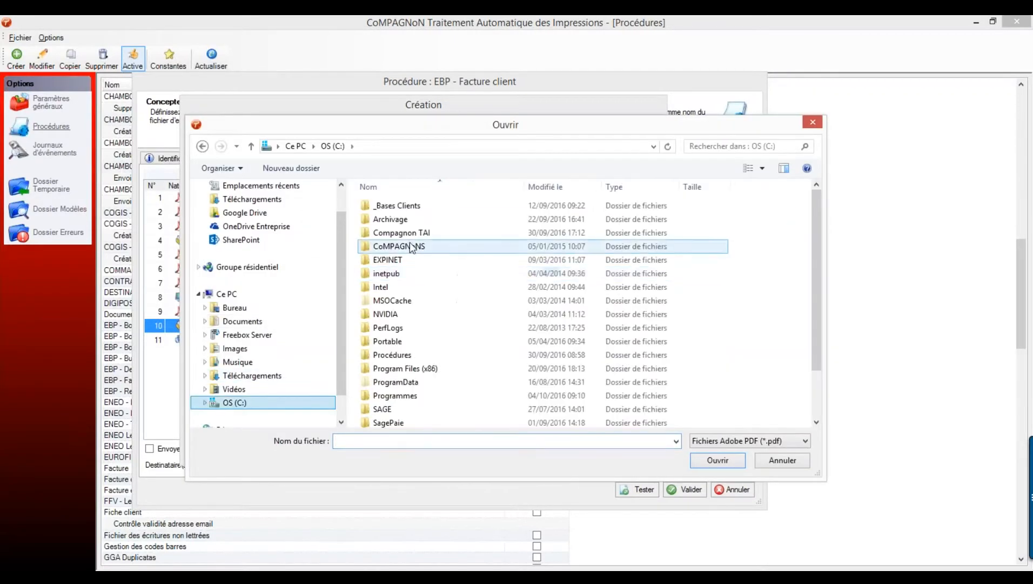
pyautogui.doubleClick(414, 235)
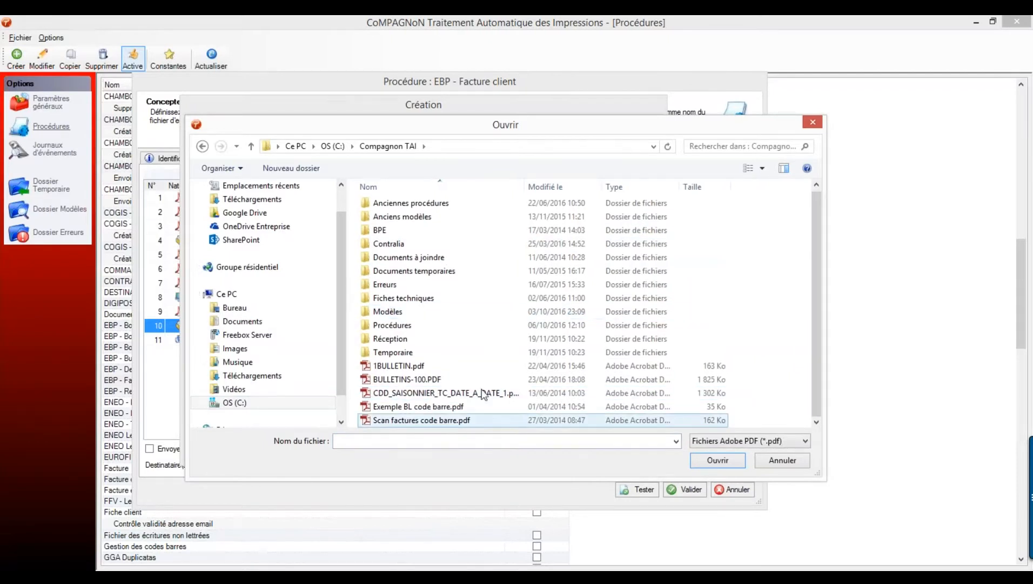
pyautogui.click(333, 146)
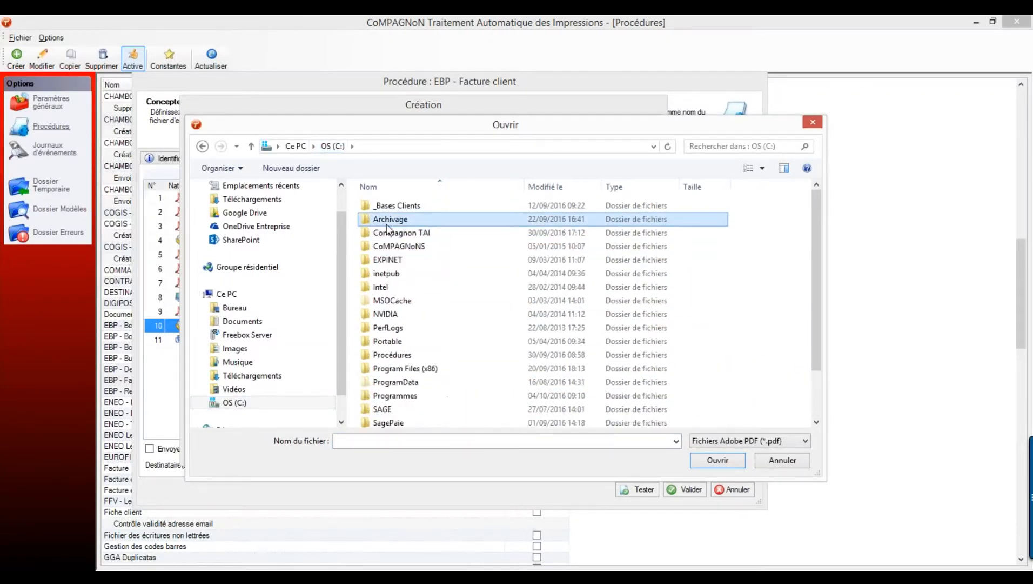
pyautogui.doubleClick(387, 219)
pyautogui.click(387, 341)
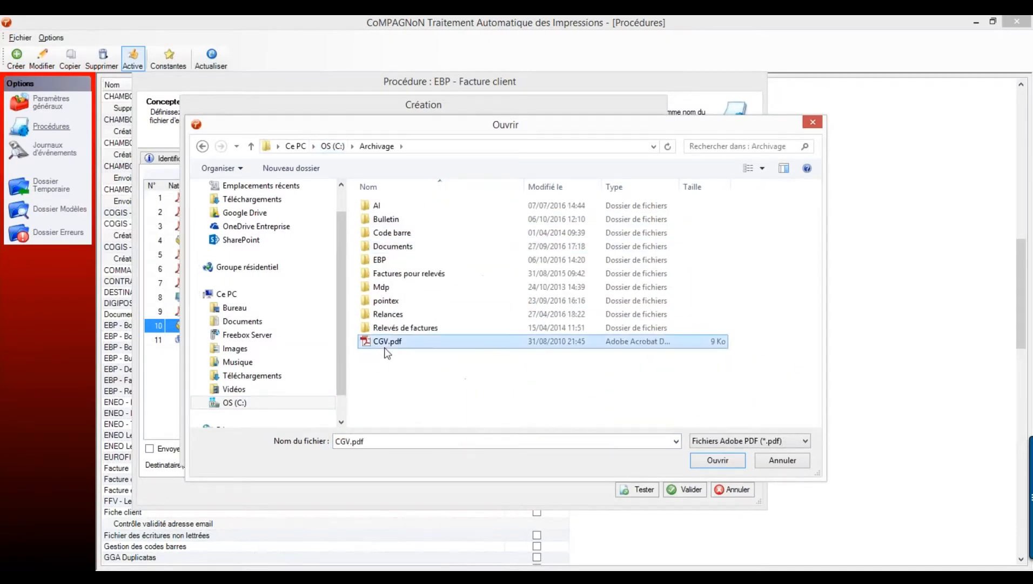
pyautogui.click(712, 462)
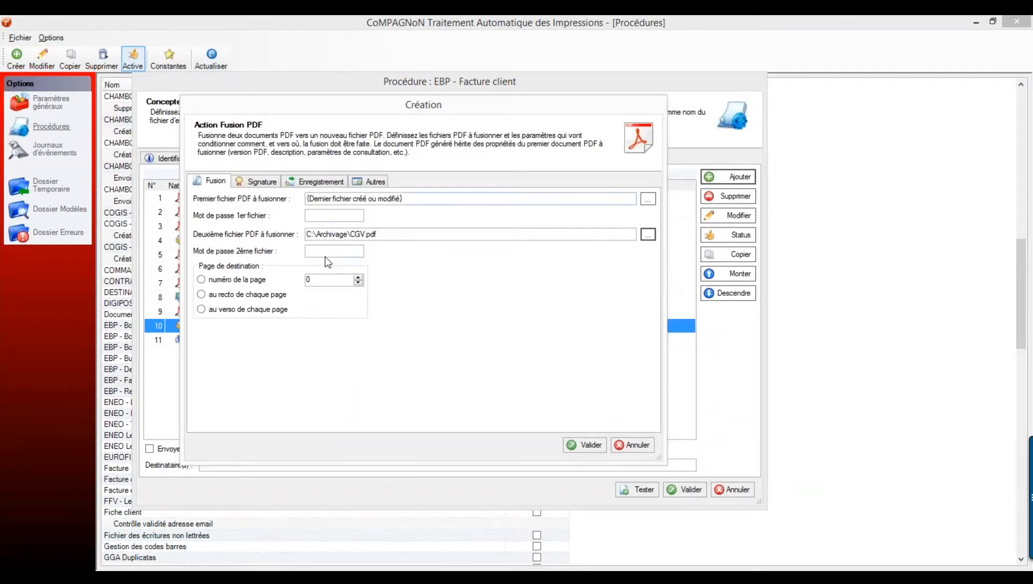
# - Insert the merged CGV.pdf pages at page number 2
pyautogui.click(224, 279)
pyautogui.doubleClick(308, 279)
pyautogui.write('2')
pyautogui.press('BackSpace')
pyautogui.click(267, 297)
pyautogui.click(256, 309)
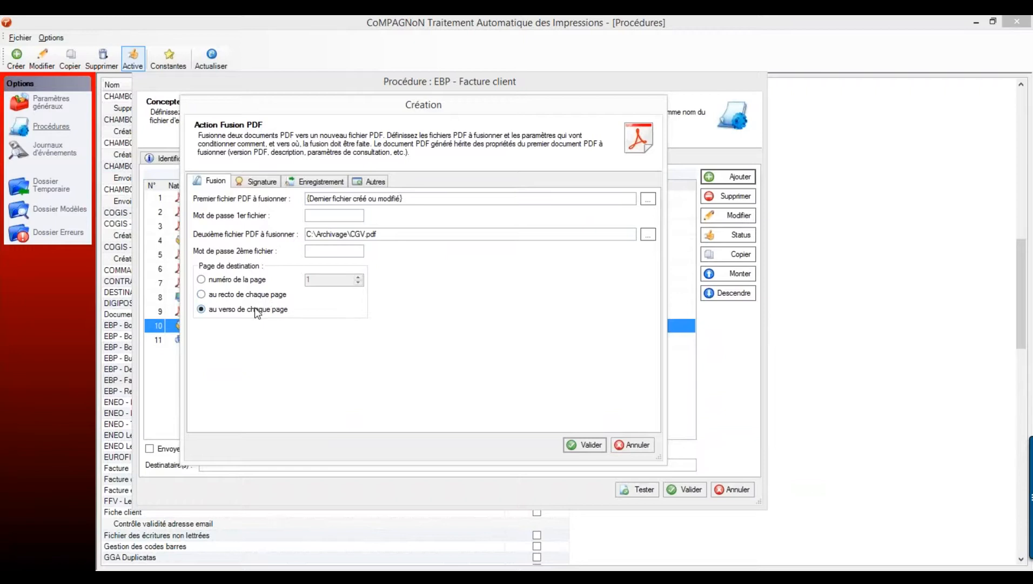
pyautogui.click(247, 279)
pyautogui.doubleClick(312, 280)
pyautogui.write('2')
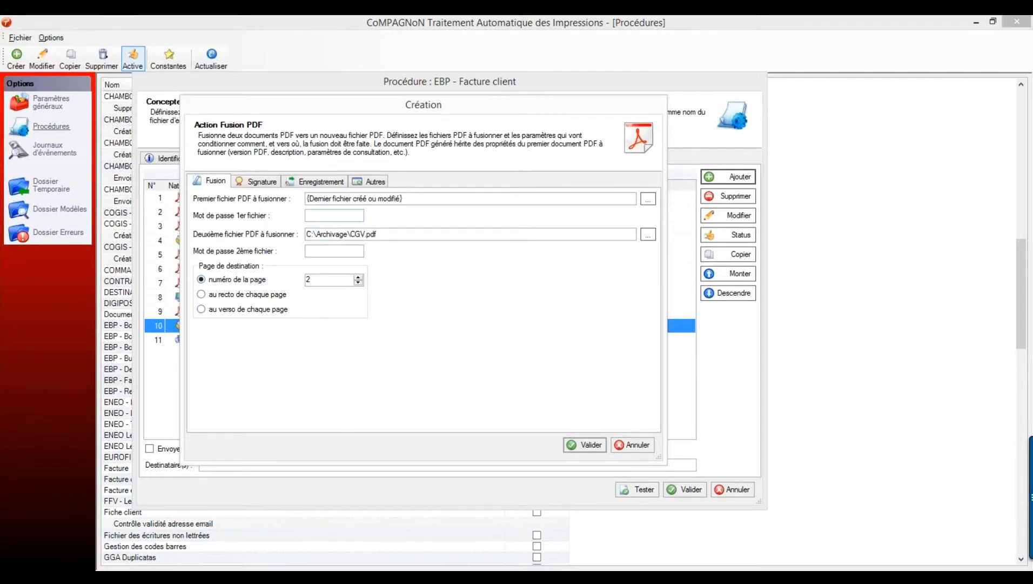
# - Save the merge output over Dernier fichier créé ou modifié and confirm the action
pyautogui.click(328, 184)
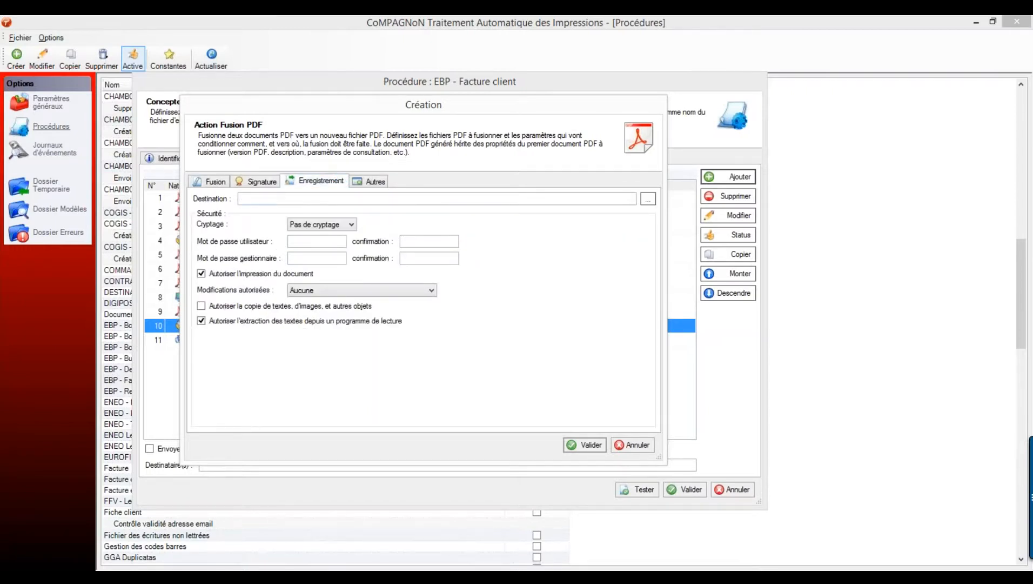
pyautogui.rightClick(310, 199)
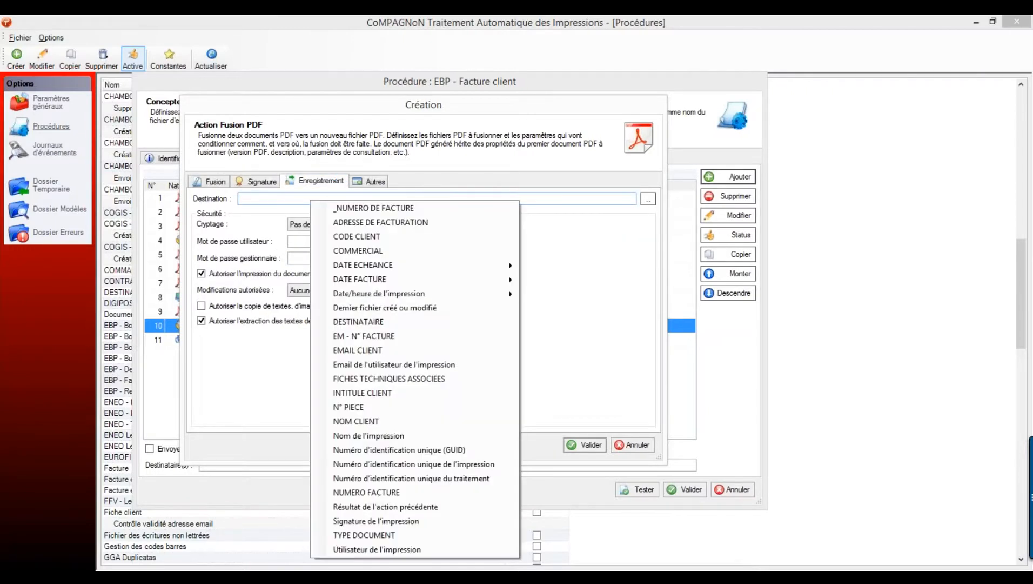
pyautogui.click(402, 307)
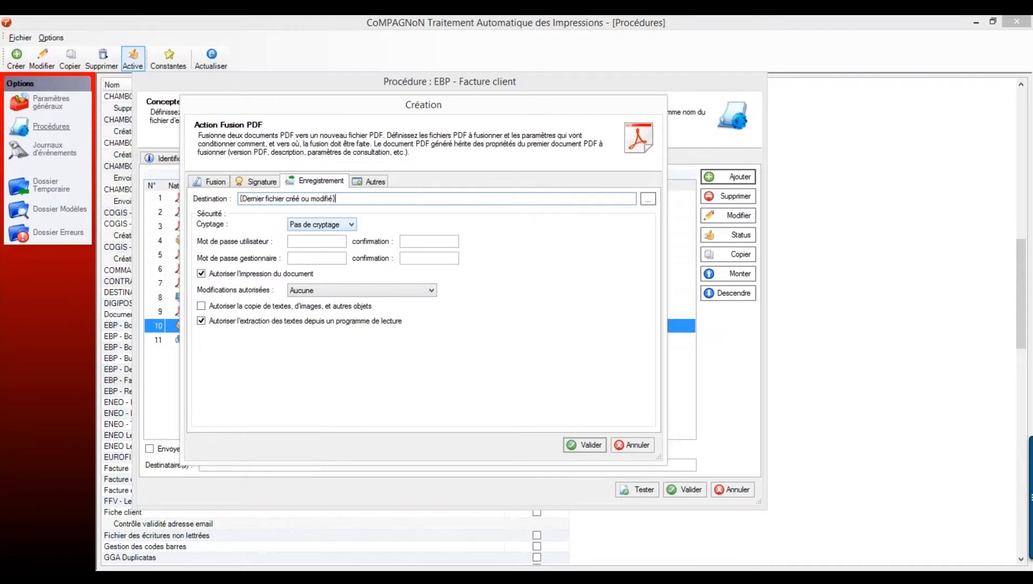
pyautogui.click(585, 445)
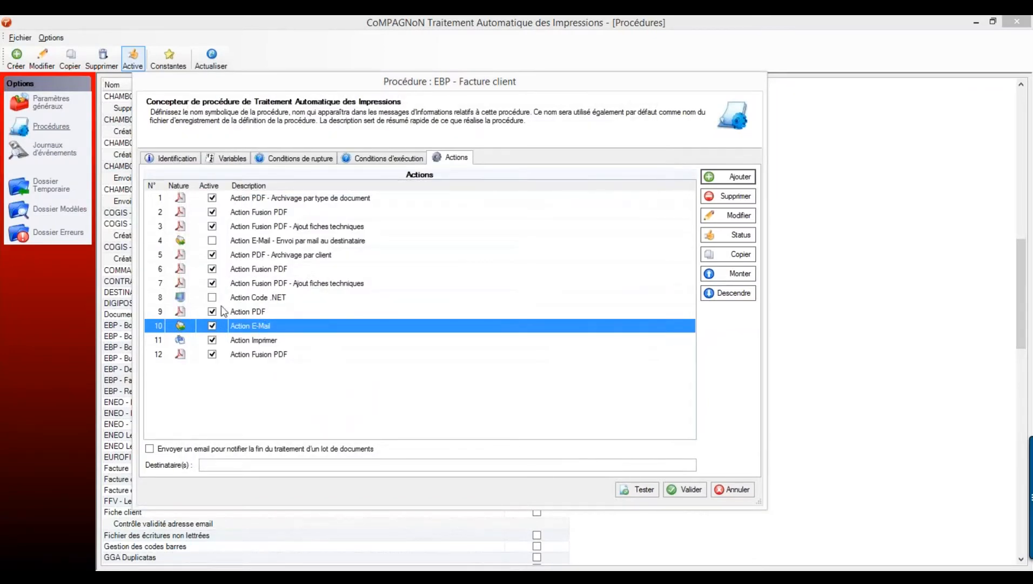
# - Move Action Fusion PDF up twice to row 10, ahead of E-Mail and Imprimer
pyautogui.click(255, 355)
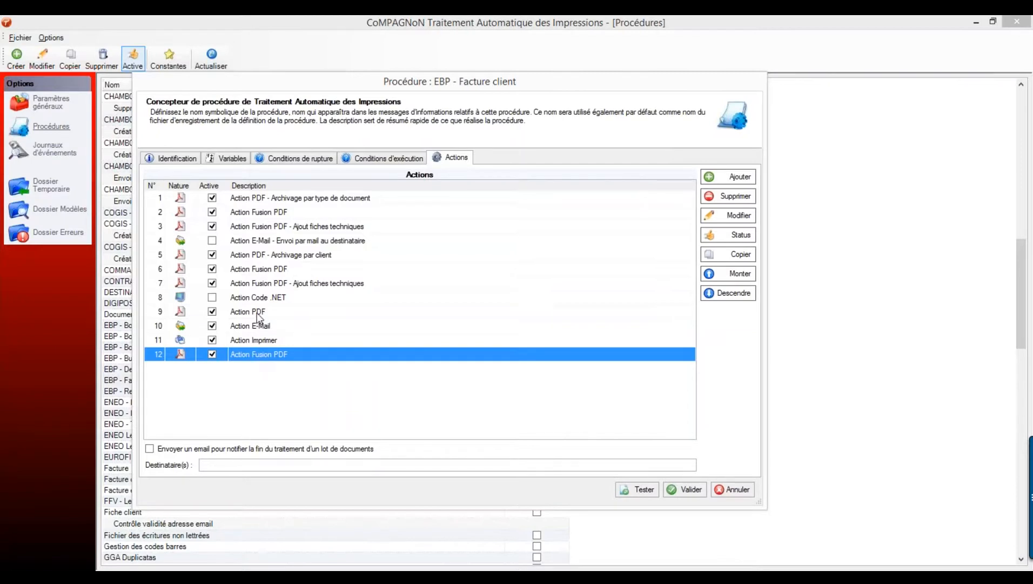
pyautogui.click(257, 313)
pyautogui.click(255, 355)
pyautogui.click(262, 327)
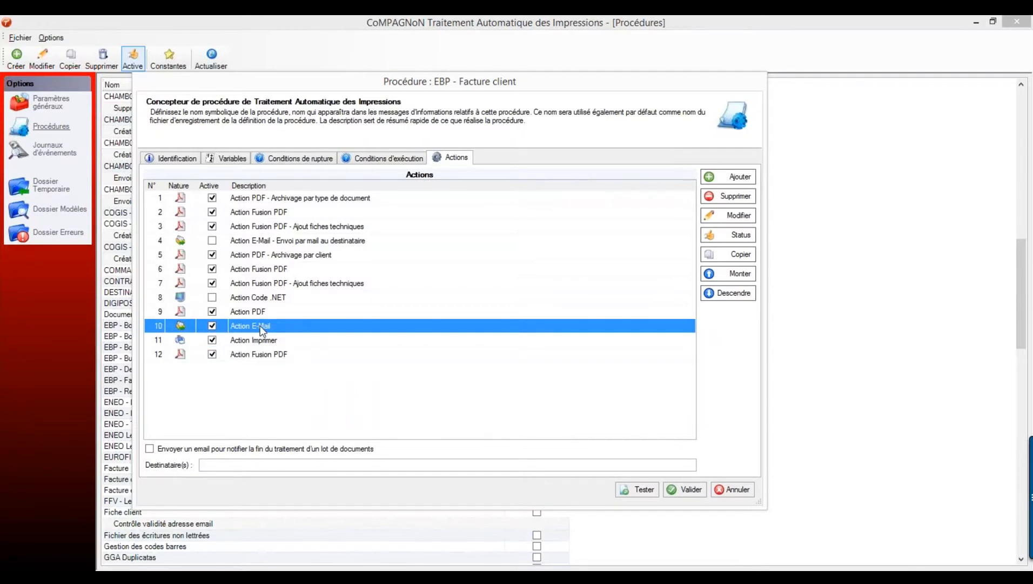
pyautogui.click(272, 356)
pyautogui.click(740, 274)
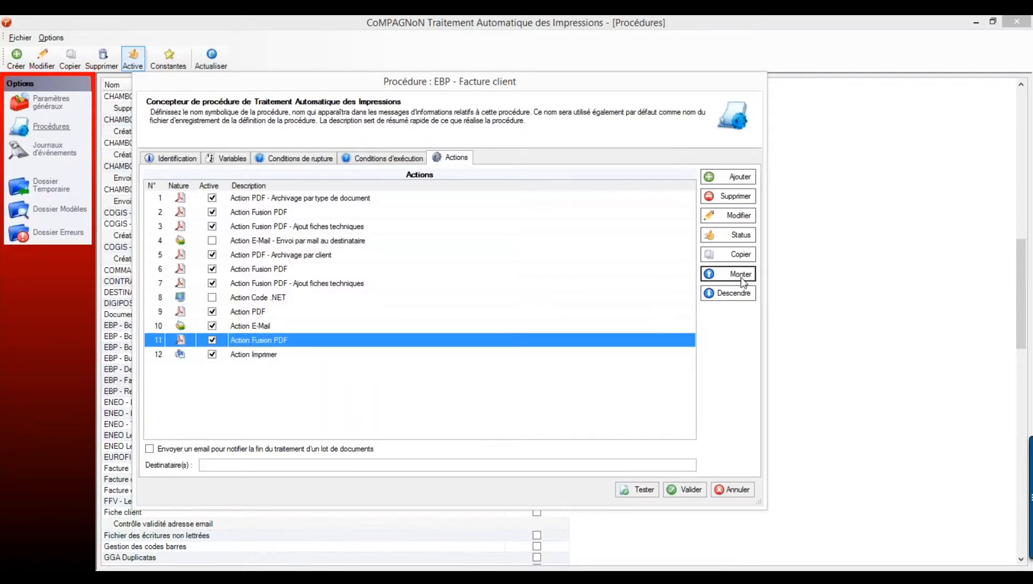
pyautogui.click(741, 274)
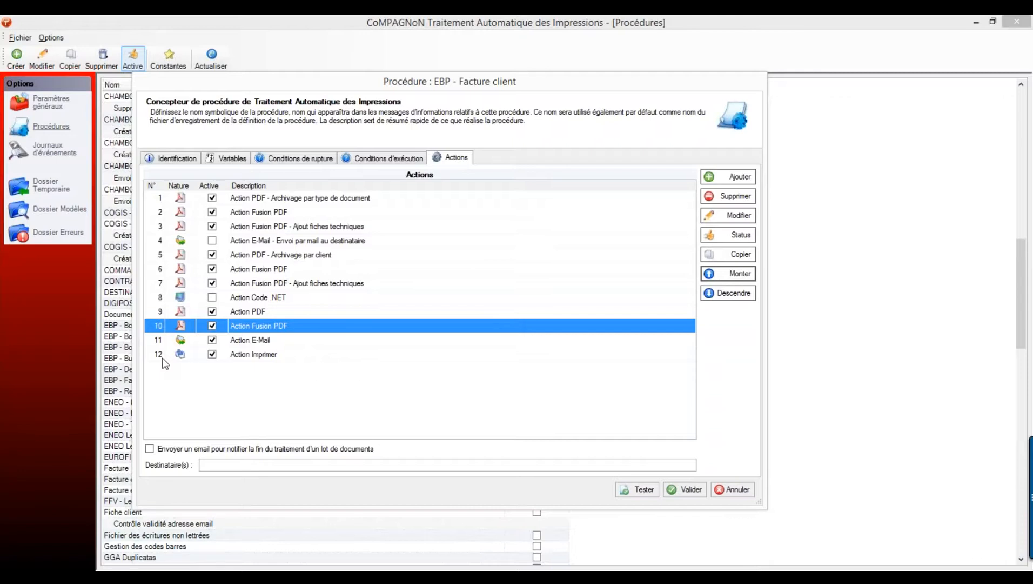
pyautogui.click(734, 181)
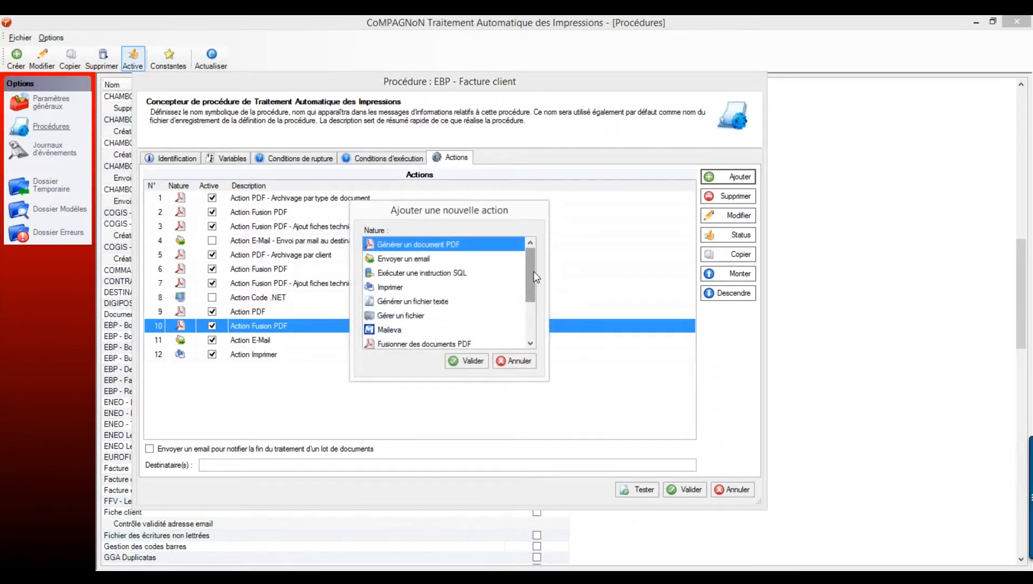
pyautogui.scroll(-1, 535, 283)
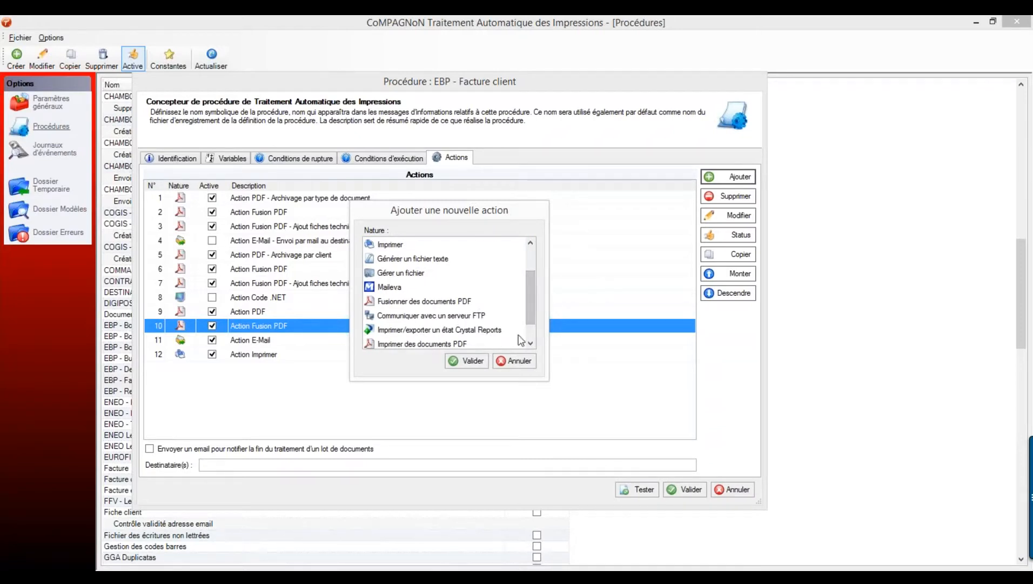
pyautogui.scroll(-1, 535, 344)
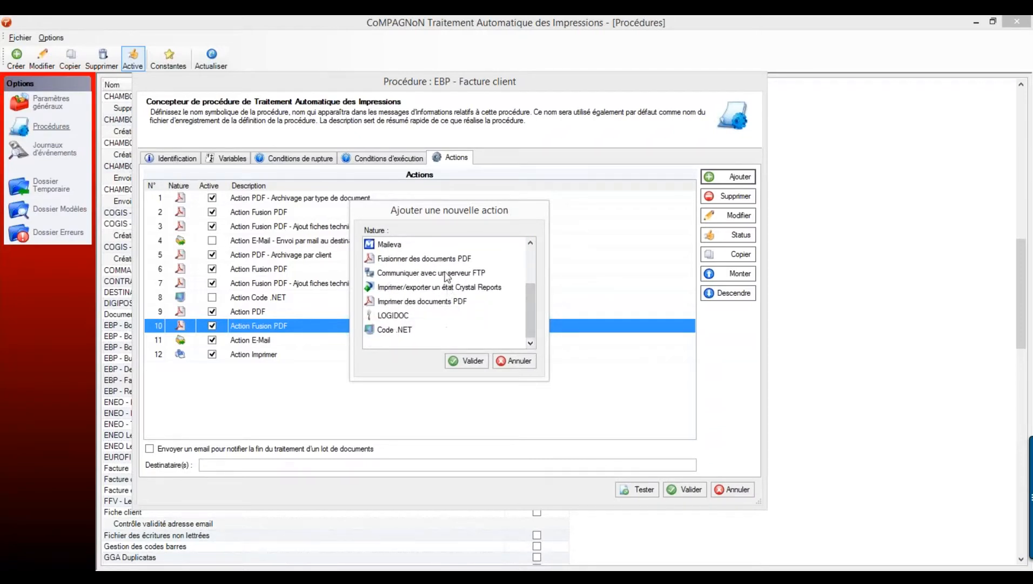
pyautogui.click(447, 276)
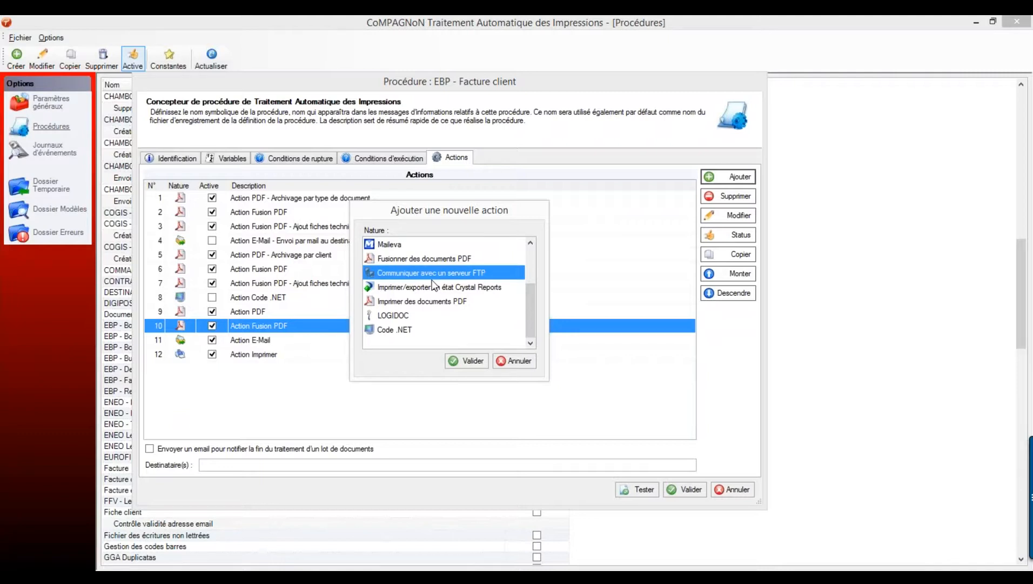
# - Browse Crystal Reports, PDF printing, LOGIDOC and Maileva types, then choose Code .NET
pyautogui.click(444, 291)
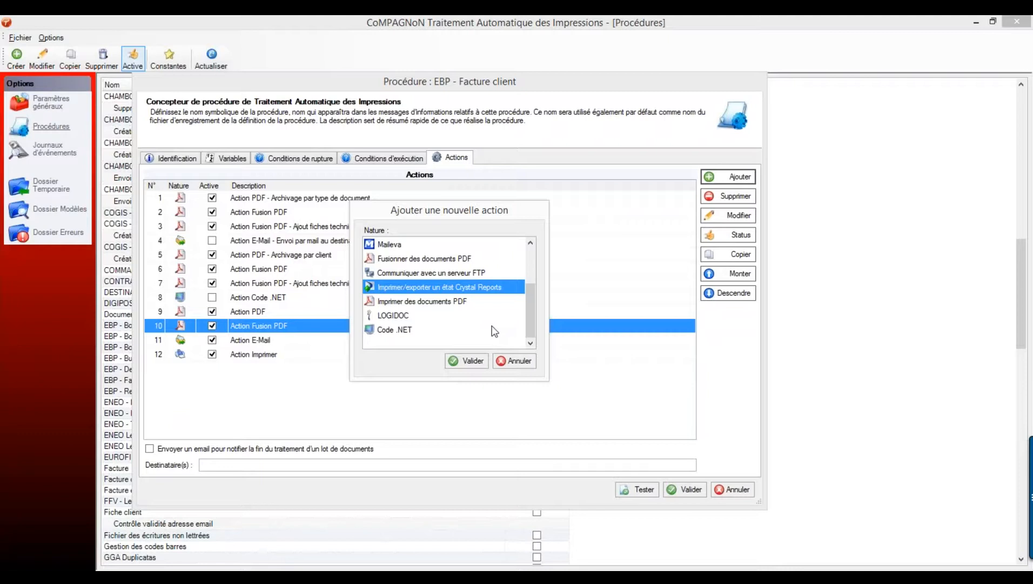
pyautogui.click(457, 307)
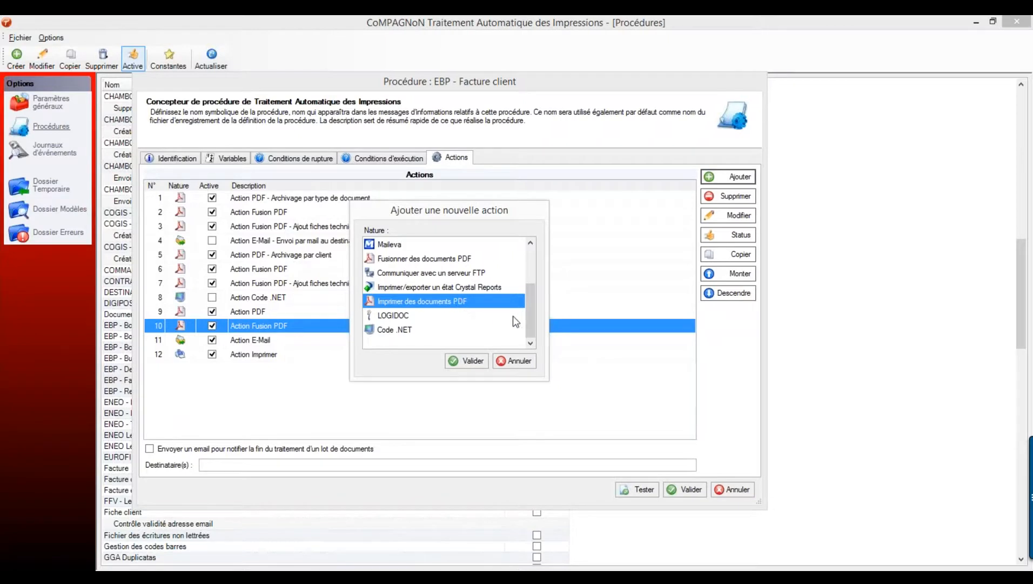
pyautogui.click(396, 315)
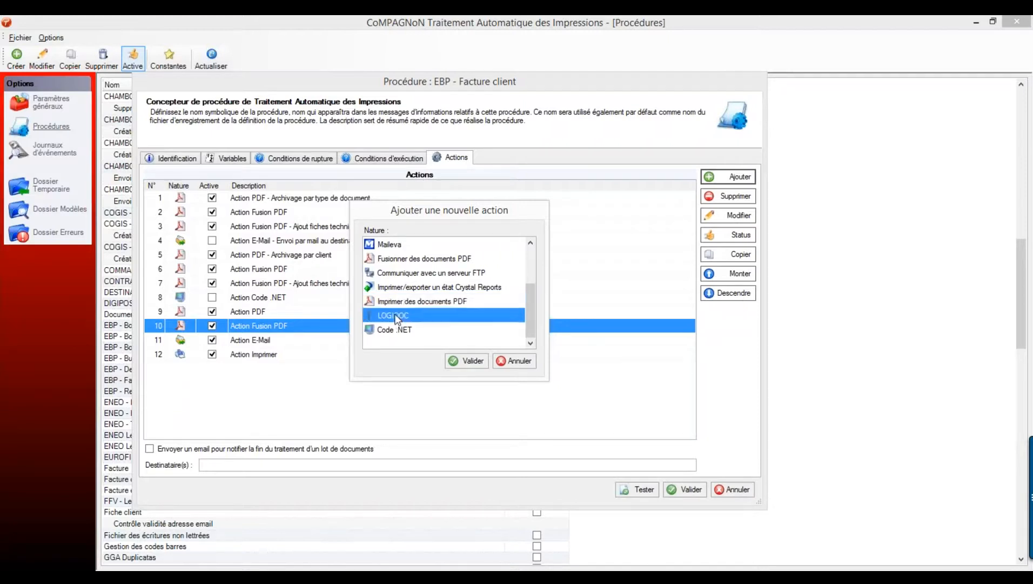
pyautogui.click(390, 243)
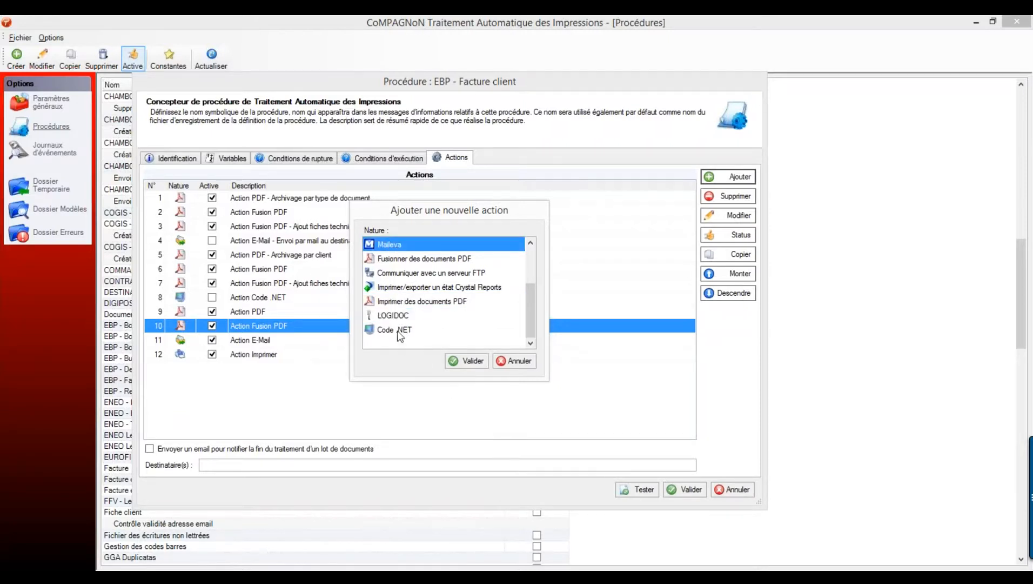
pyautogui.click(400, 330)
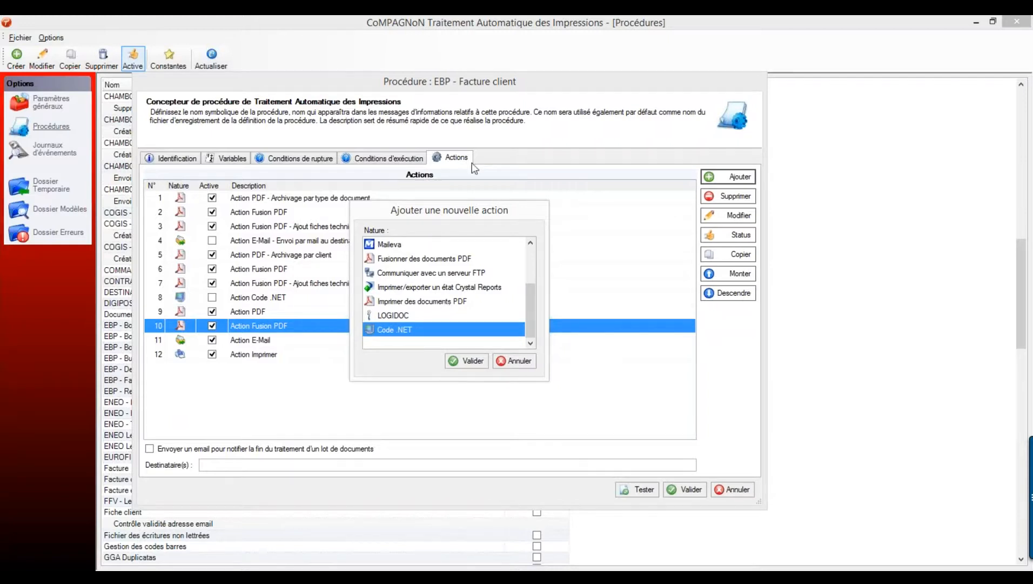
pyautogui.moveTo(531, 302); pyautogui.dragTo(538, 266)
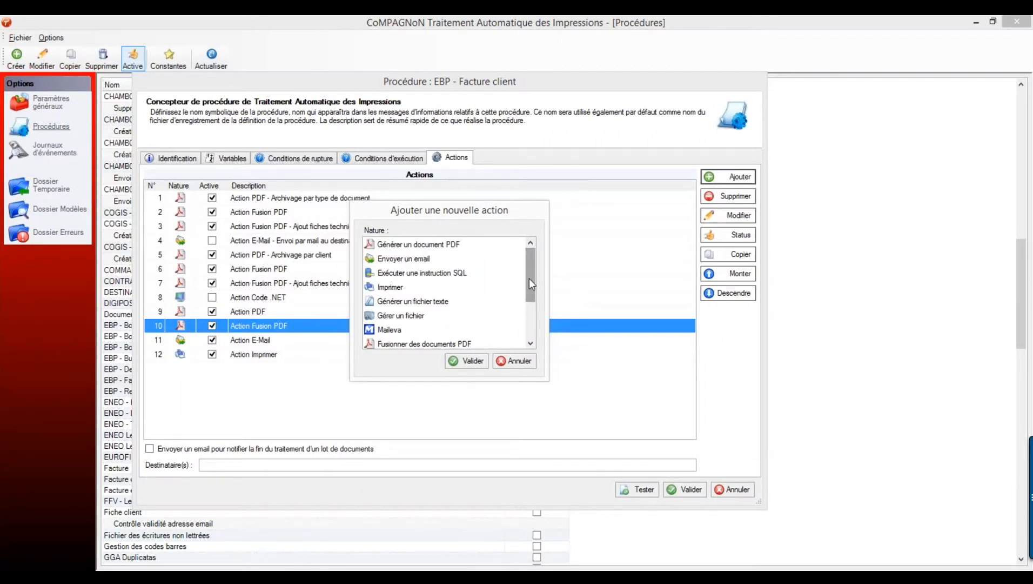
pyautogui.moveTo(529, 278); pyautogui.dragTo(535, 317)
pyautogui.click(450, 330)
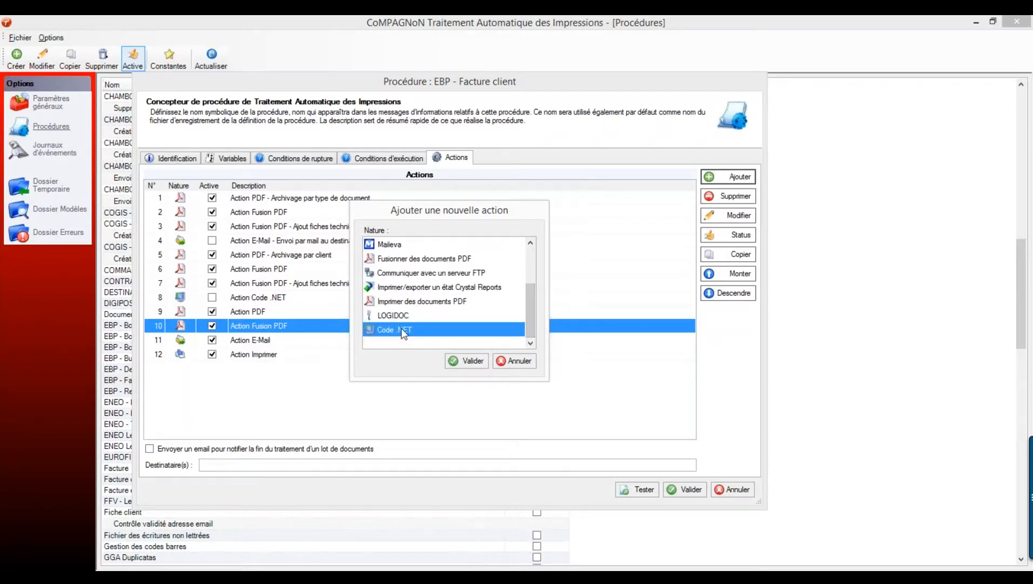
# - Open a Code .NET action, select its C# template code, then cancel it
pyautogui.click(466, 361)
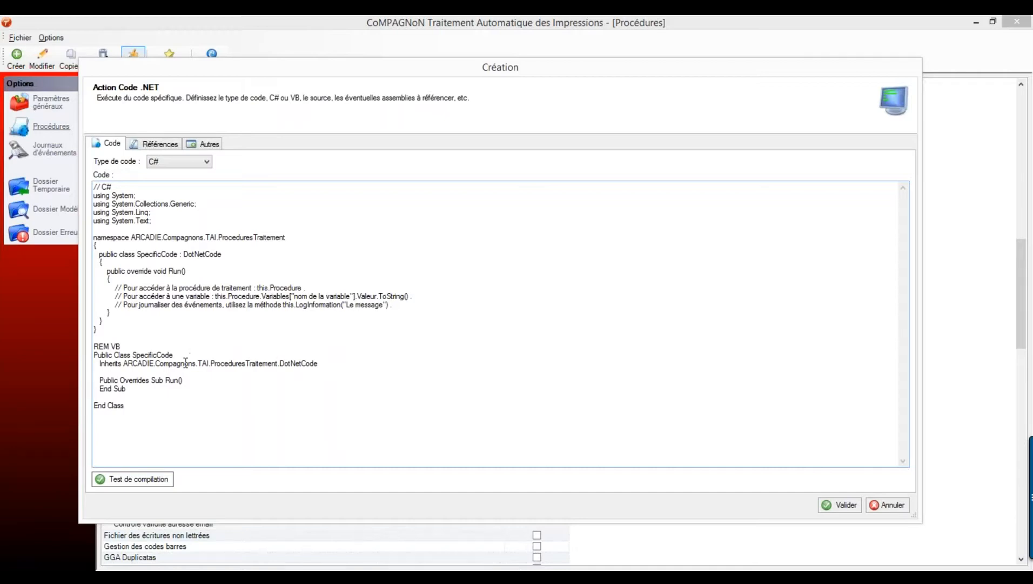
pyautogui.moveTo(171, 430); pyautogui.dragTo(94, 201)
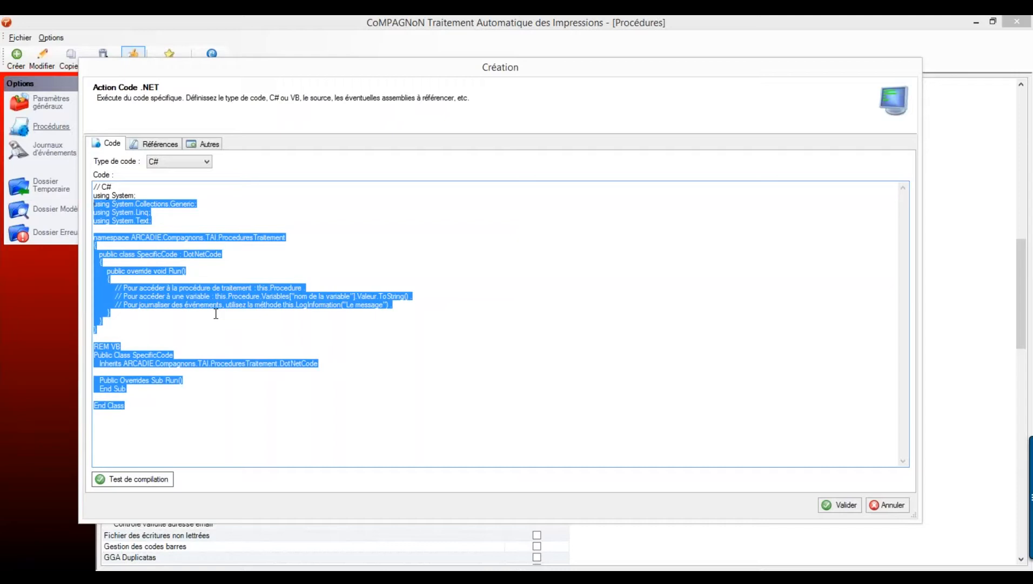
pyautogui.click(887, 505)
# - Review actions 9 to 12: Action PDF, Fusion PDF, E-Mail and Imprimer
pyautogui.click(241, 314)
pyautogui.click(244, 326)
pyautogui.click(245, 337)
pyautogui.click(244, 355)
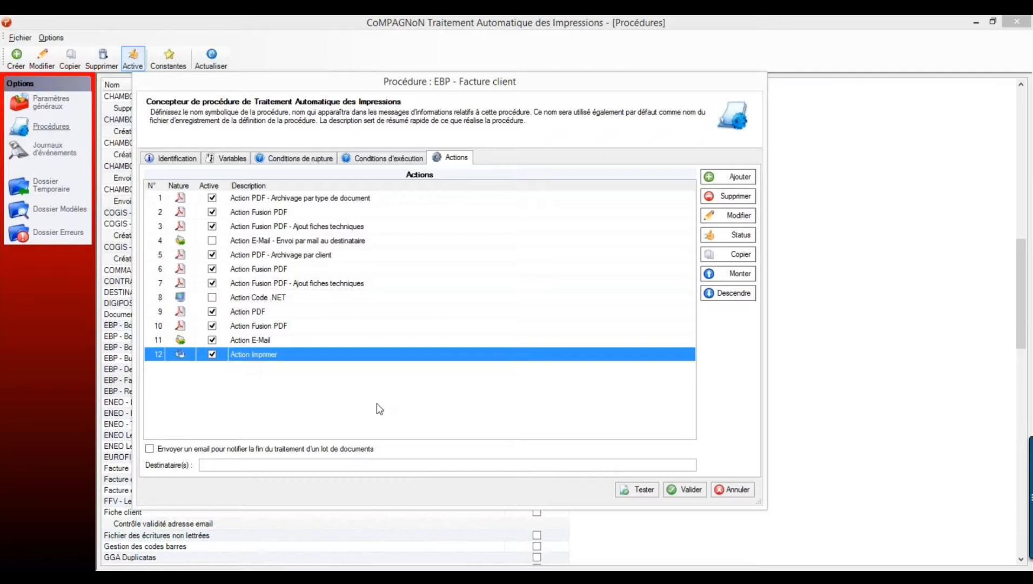
# - Save the client invoice procedure, then open the EBP - Bon de livraison client procedure
pyautogui.click(684, 490)
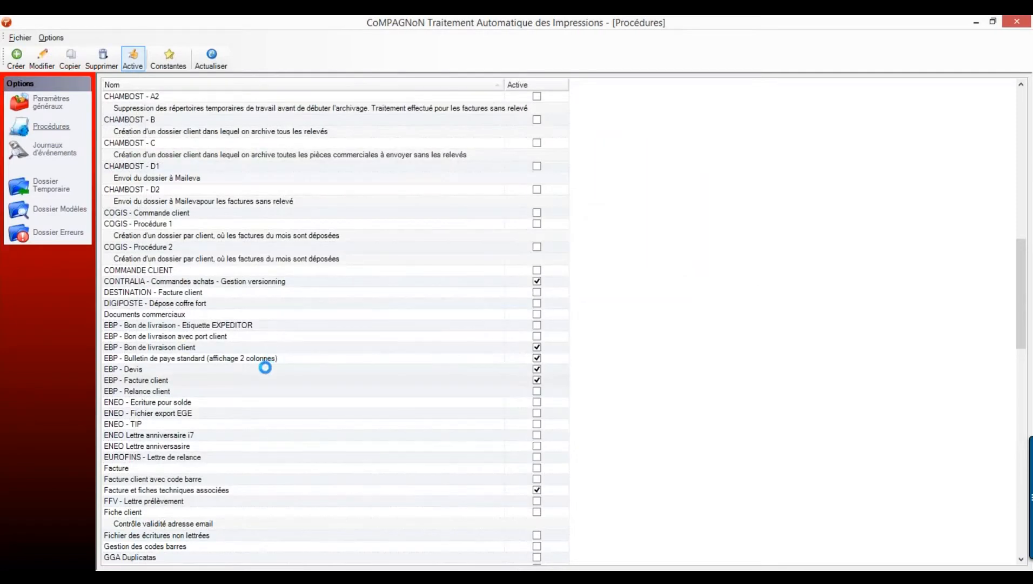
pyautogui.scroll(-2, 216, 481)
pyautogui.click(187, 480)
pyautogui.doubleClick(186, 479)
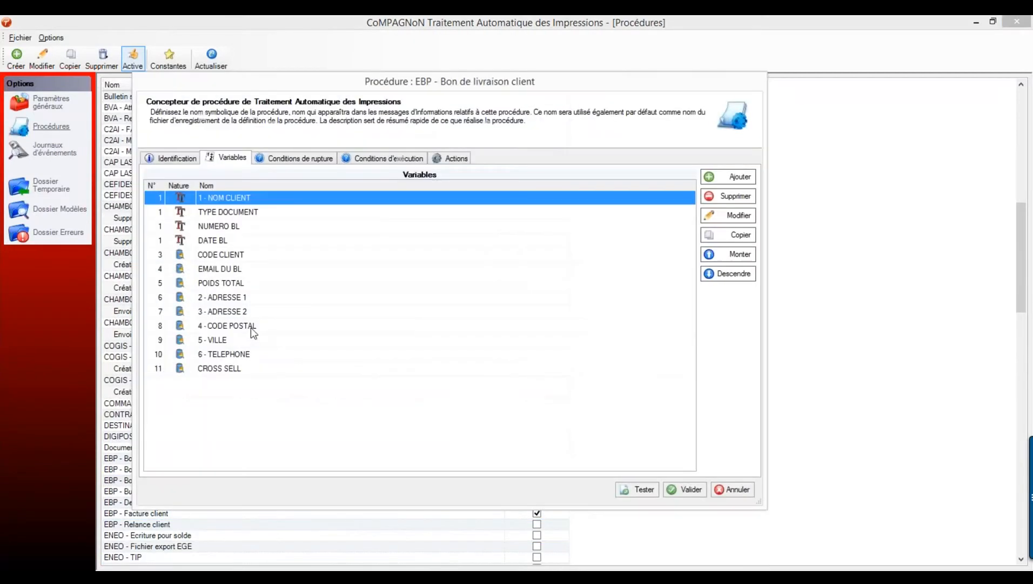
# - Review the 1 - NOM CLIENT variable and the archive and Fusion PDF - Ajout CGV actions, then abandon without saving
pyautogui.click(734, 215)
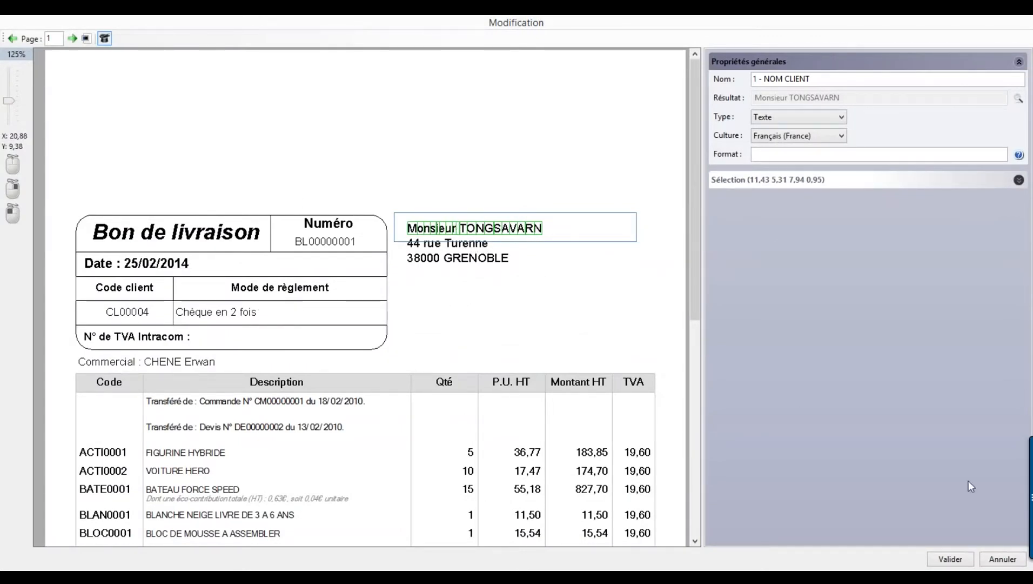
pyautogui.click(1000, 561)
pyautogui.click(451, 158)
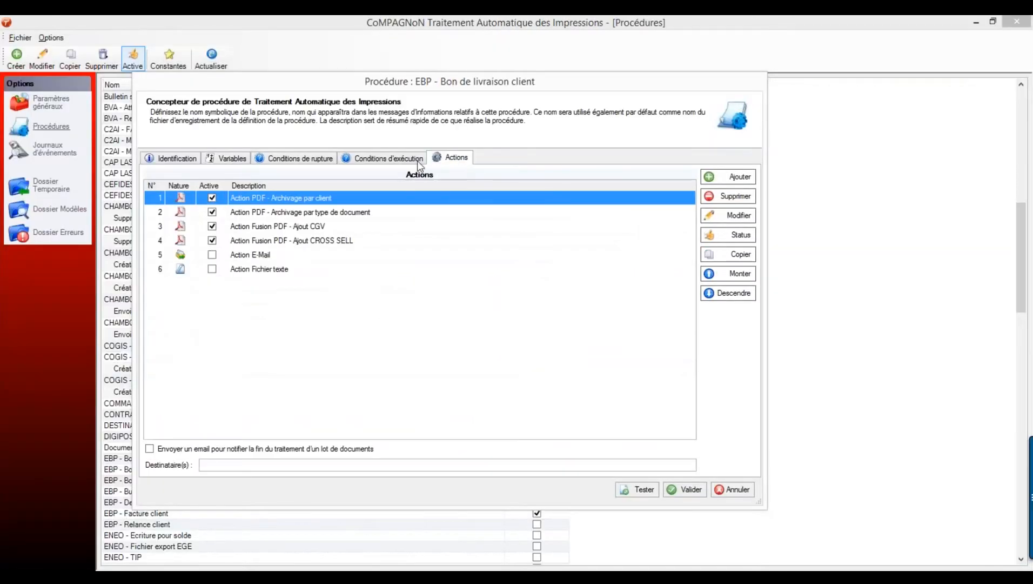
pyautogui.click(301, 211)
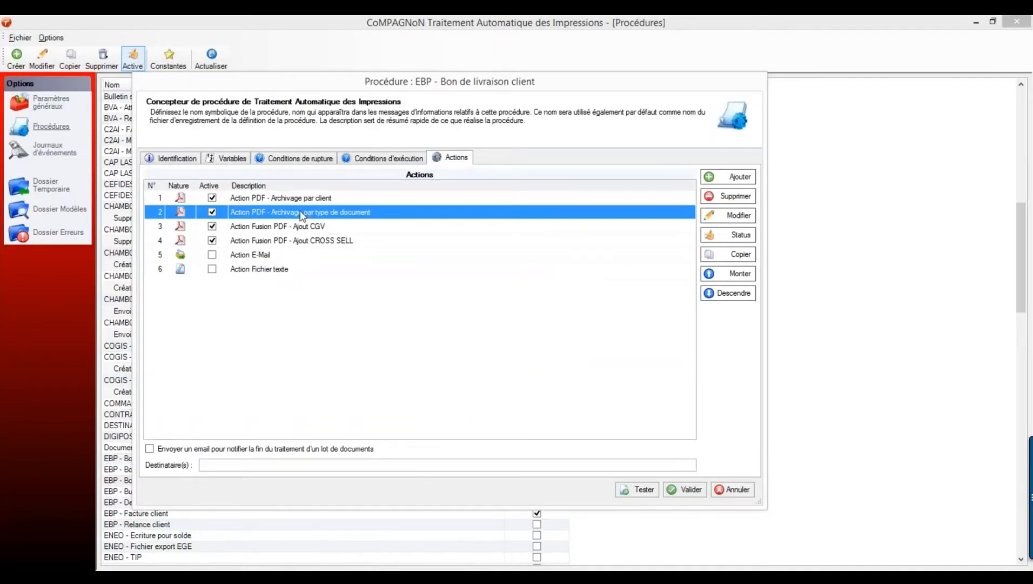
pyautogui.click(297, 227)
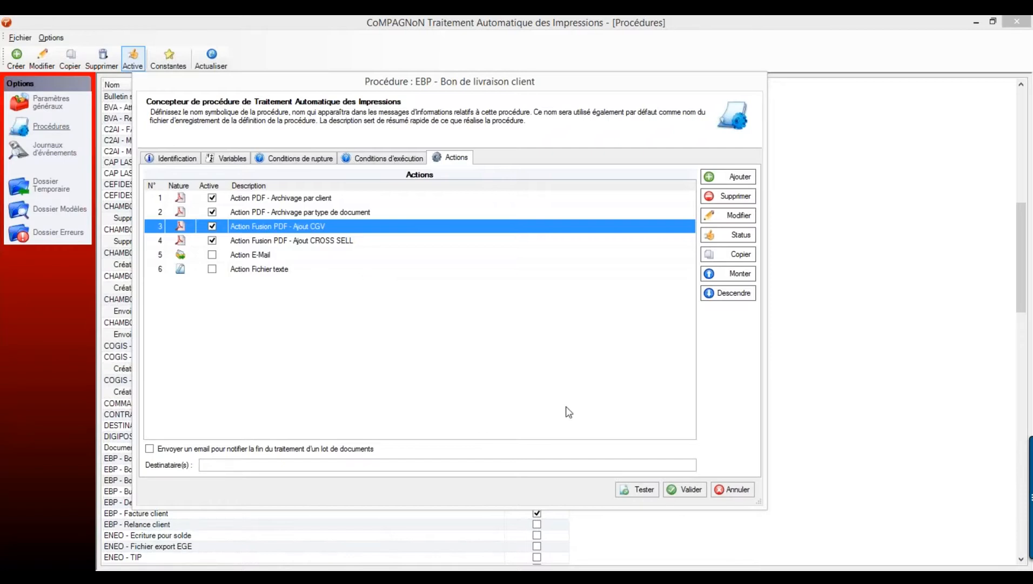
pyautogui.click(735, 490)
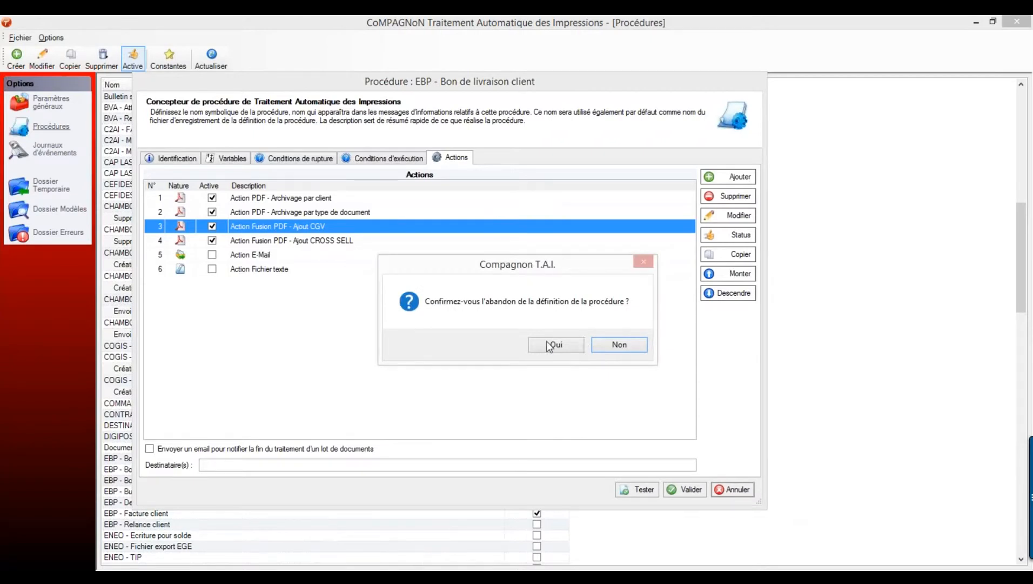
pyautogui.click(555, 344)
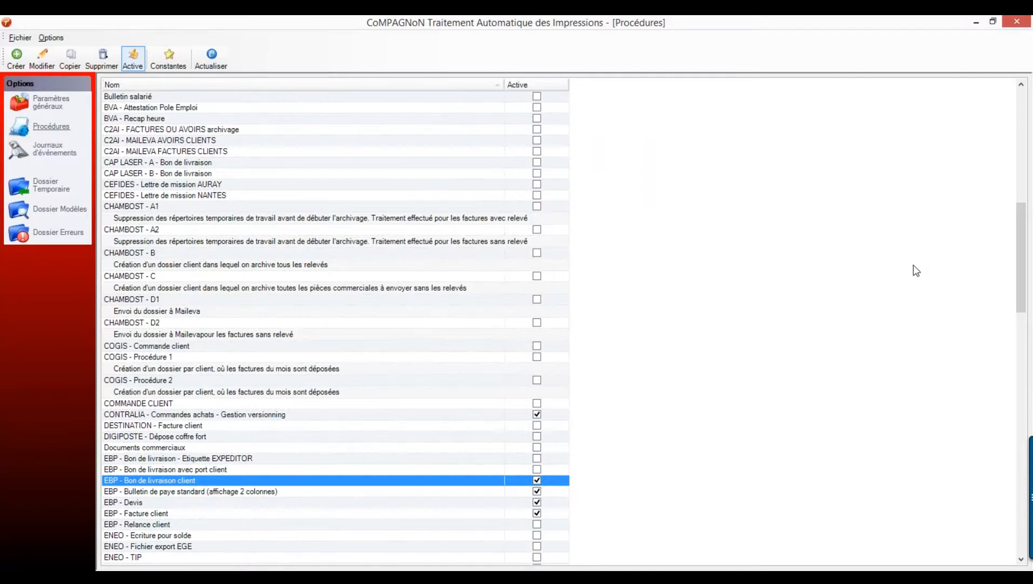
# - Switch back to the CoMPAGNoN window with Alt+Tab
pyautogui.hotkey('alt', 'Tab')
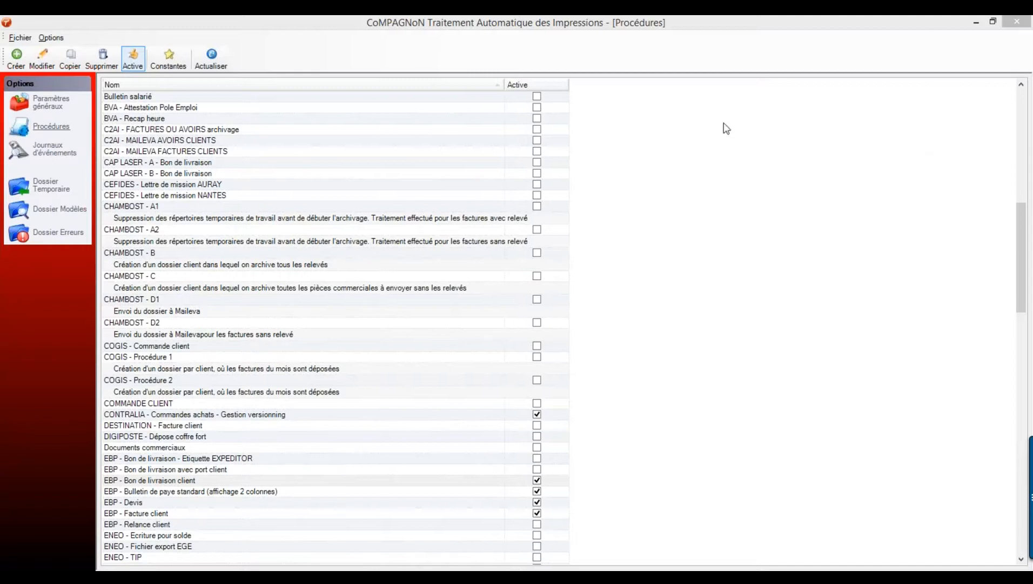
# - Open Paramètres généraux and display the Utilisateurs autorisés list under the 15-user licence
pyautogui.click(39, 107)
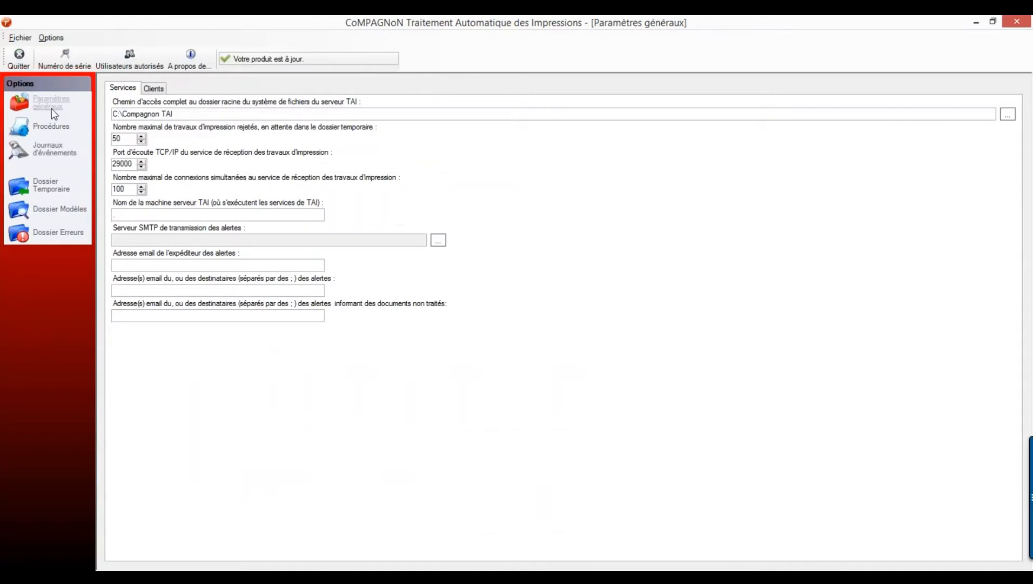
pyautogui.click(131, 63)
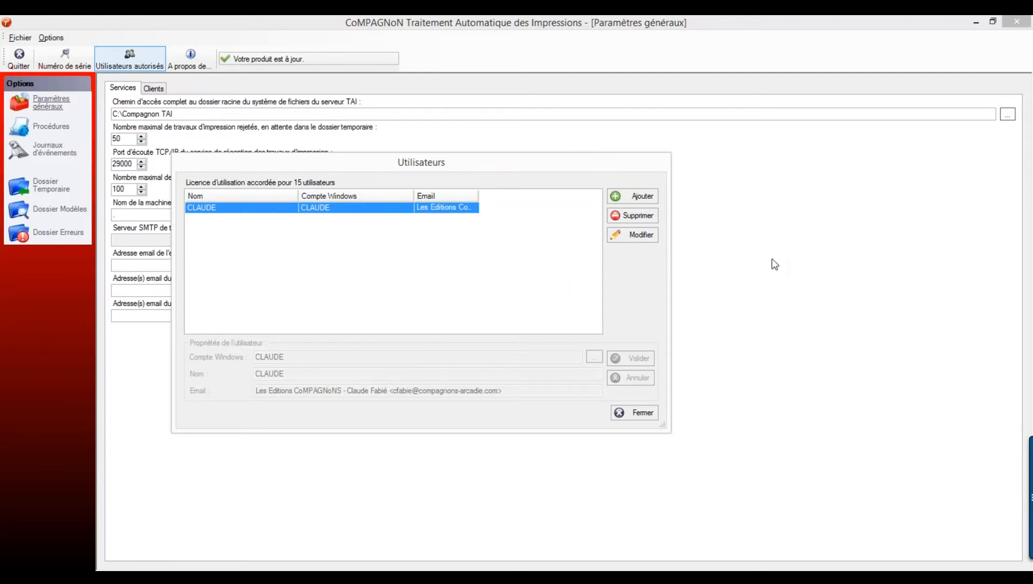
# - Close the Utilisateurs window listing the single authorised user
pyautogui.click(1020, 294)
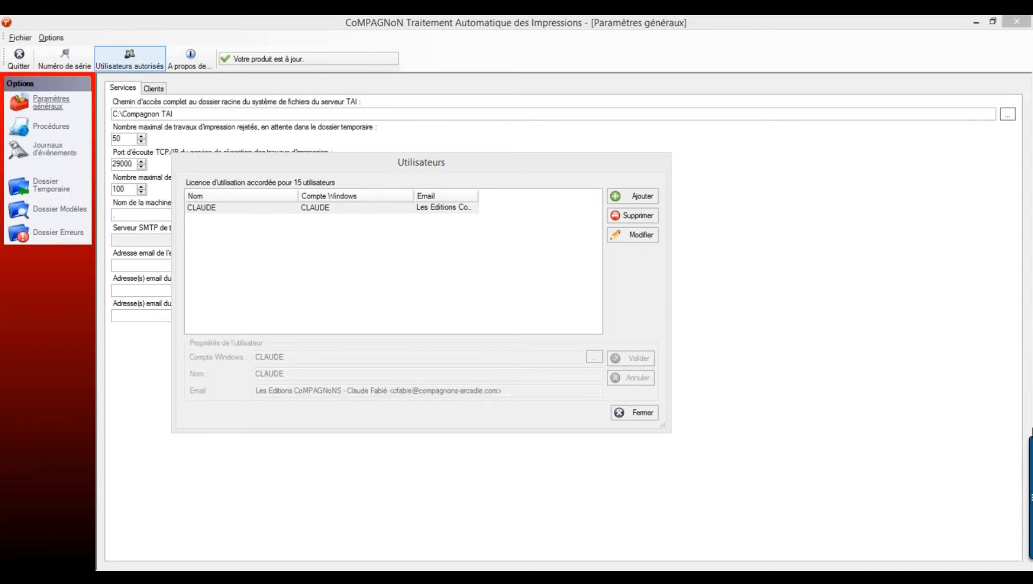
pyautogui.click(633, 412)
# - Open the Procédures list to check which procedures, like Bon de livraison, are active
pyautogui.click(51, 128)
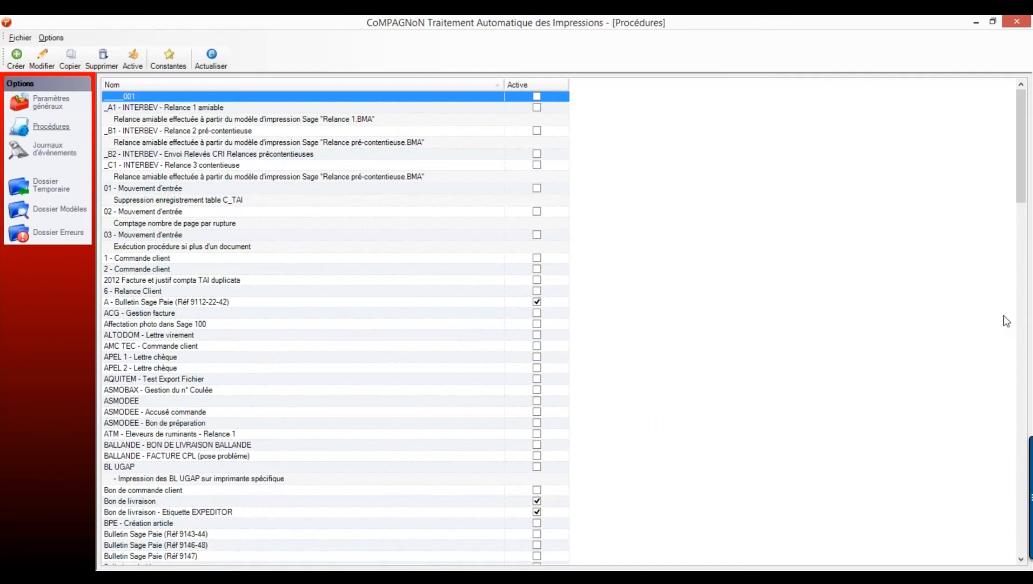
pyautogui.click(1026, 348)
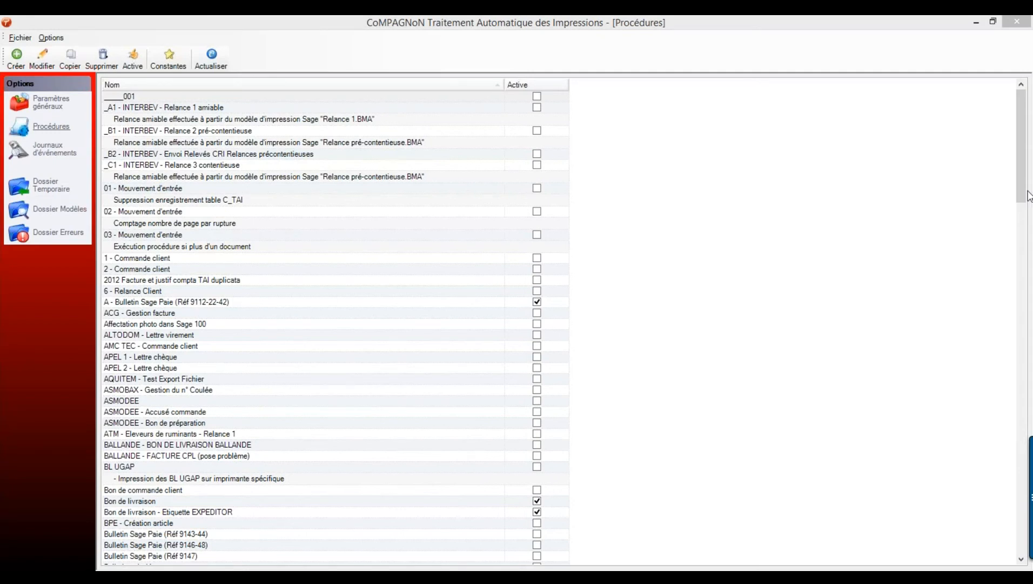
pyautogui.press('Print')
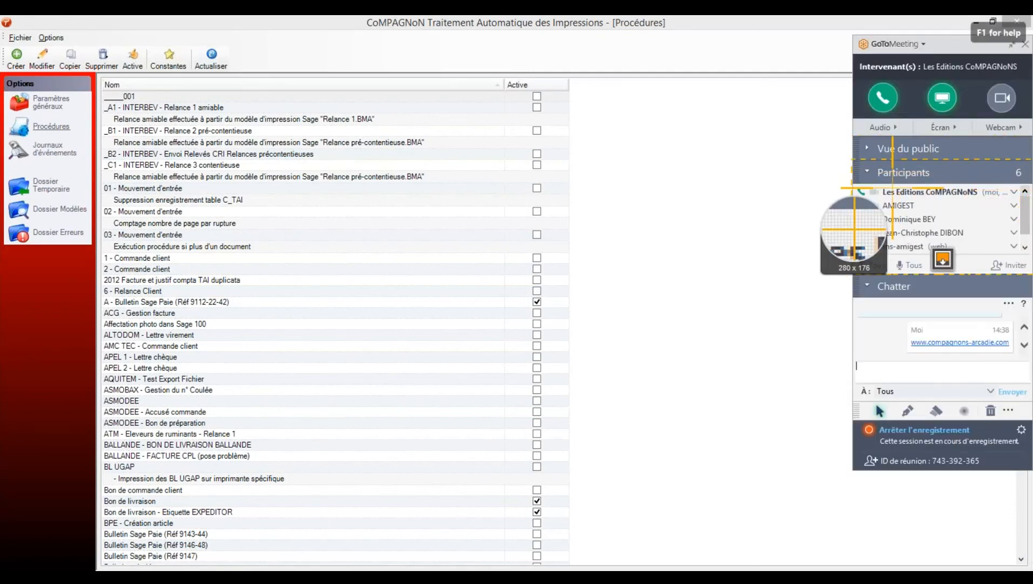
pyautogui.click(891, 187)
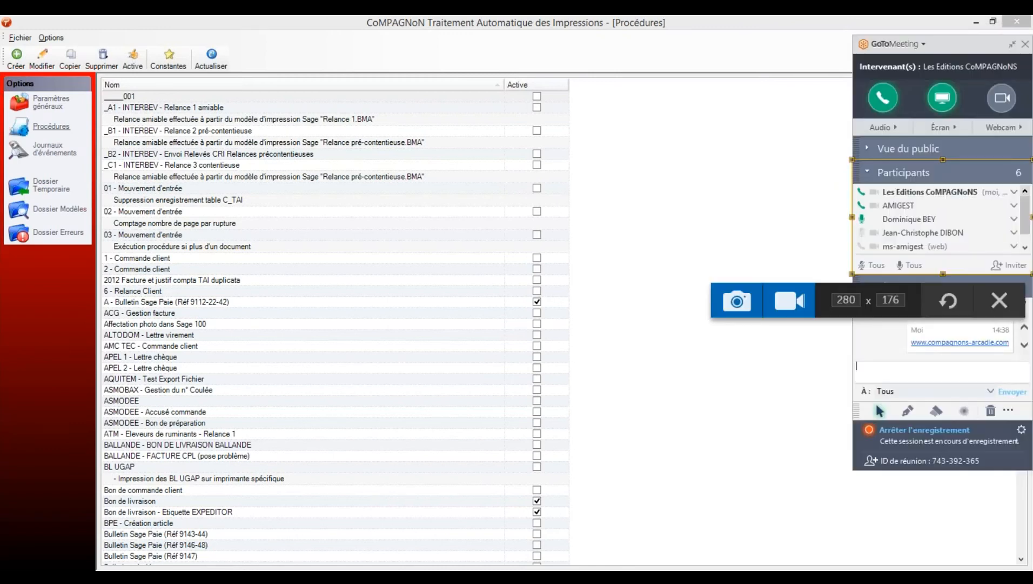
pyautogui.click(756, 301)
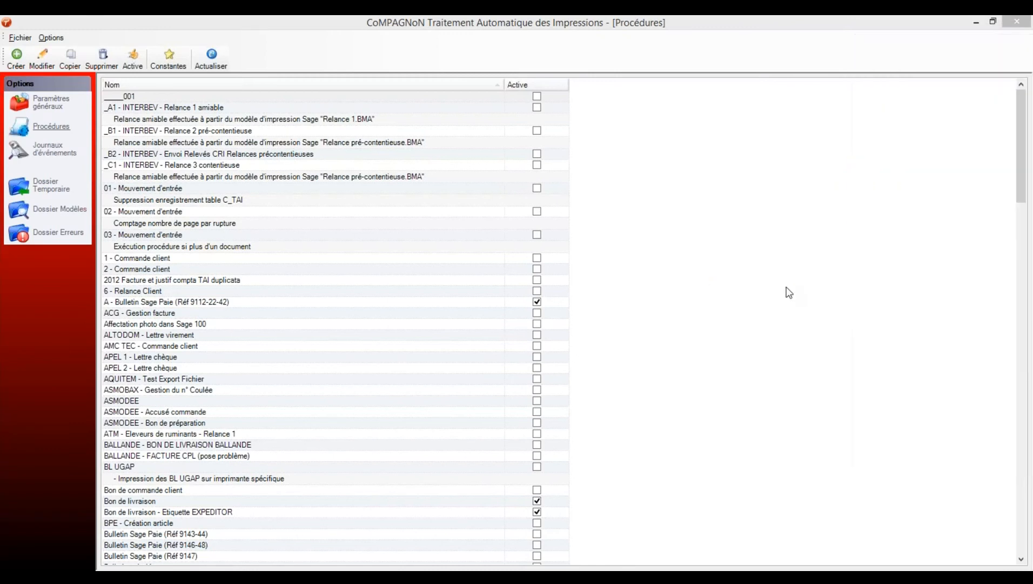
pyautogui.moveTo(586, 141); pyautogui.dragTo(0, 170)
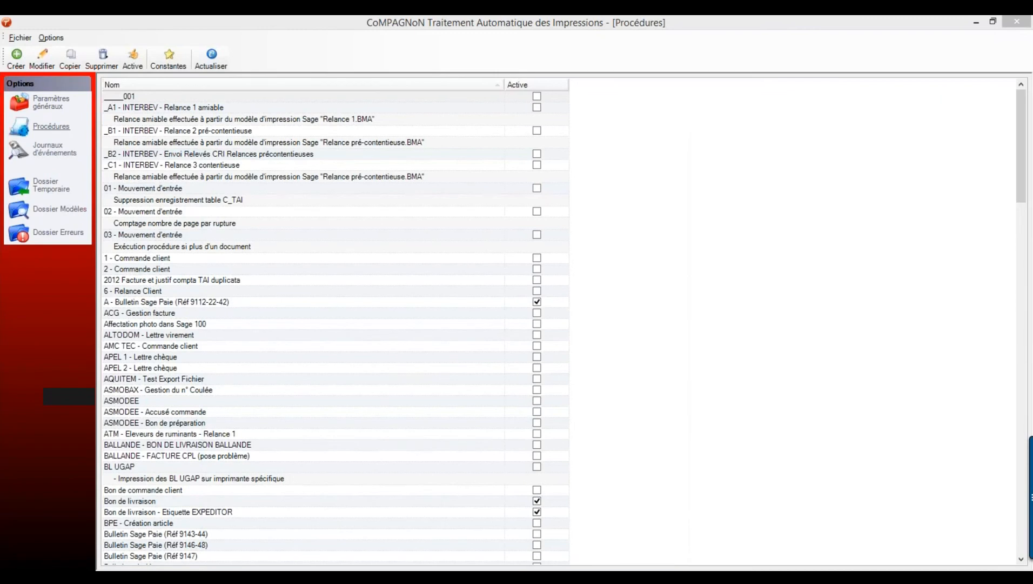